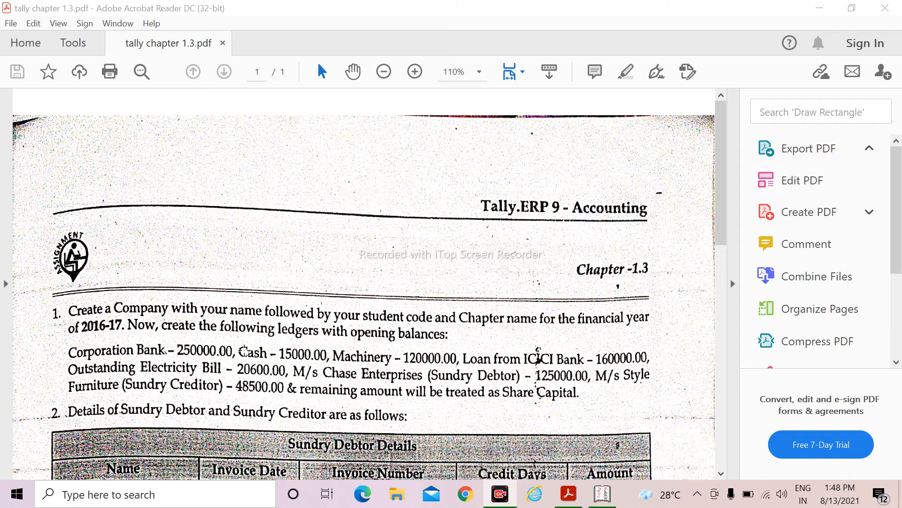
# Step: Read the Chapter 1.3 assignment in the PDF, then switch to Tally.ERP 9 and start working in Educational Mode
pyautogui.scroll(-3, 243, 311)
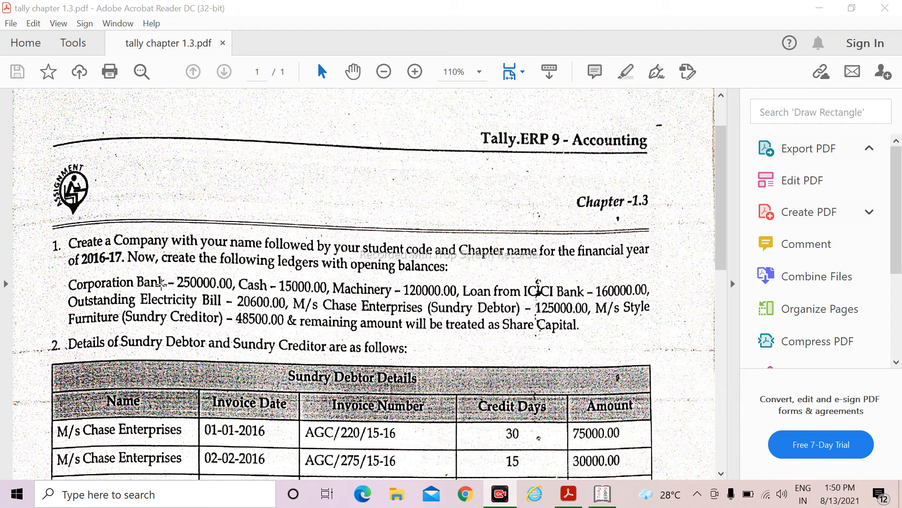
pyautogui.click(162, 283)
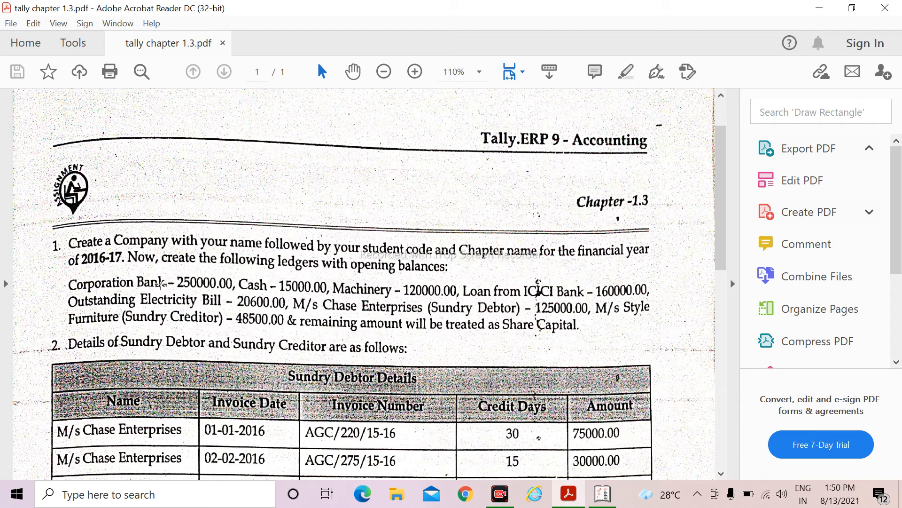
pyautogui.hotkey('alt', 'Tab')
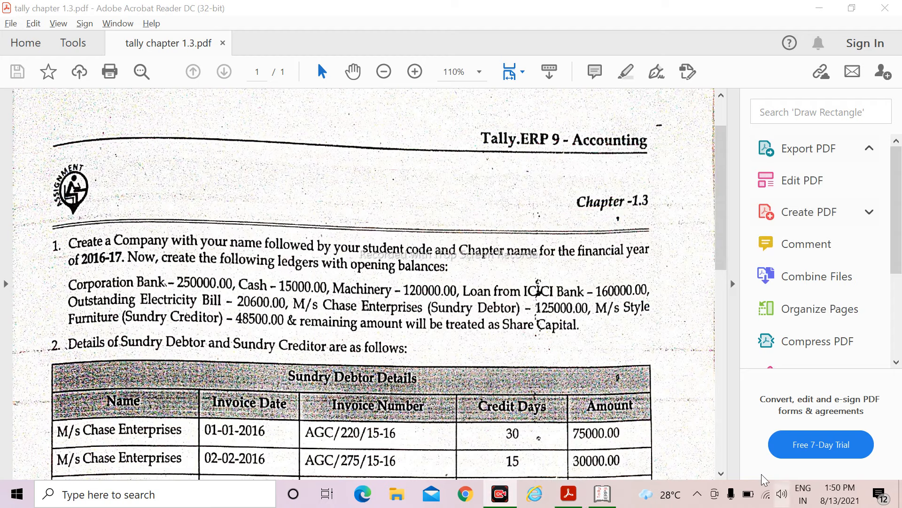
pyautogui.click(602, 494)
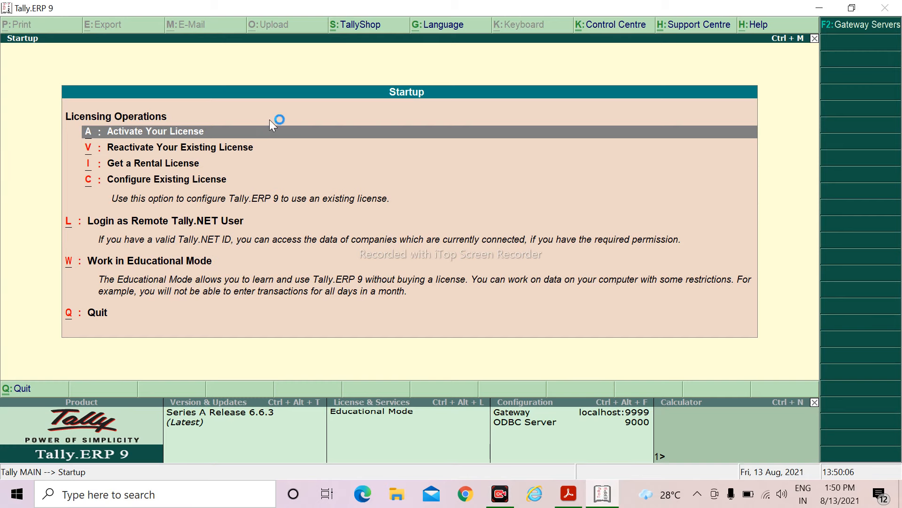
pyautogui.click(128, 266)
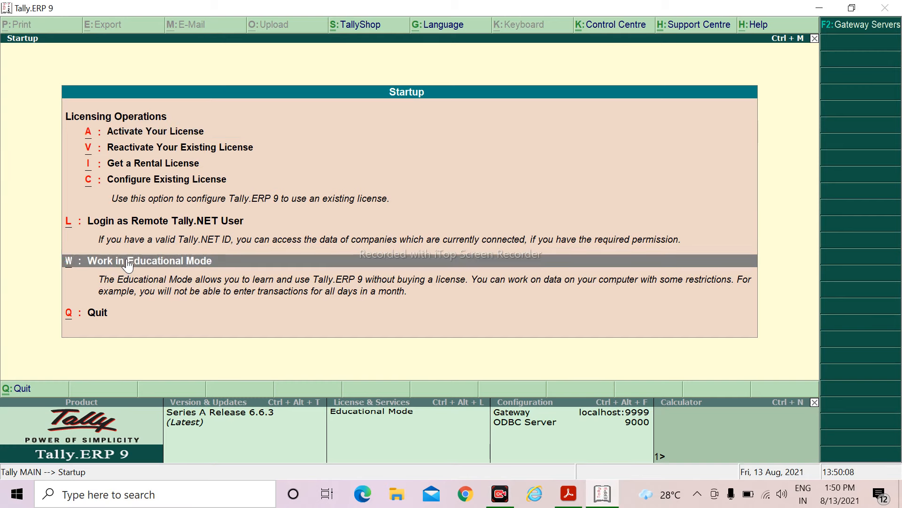
pyautogui.click(128, 266)
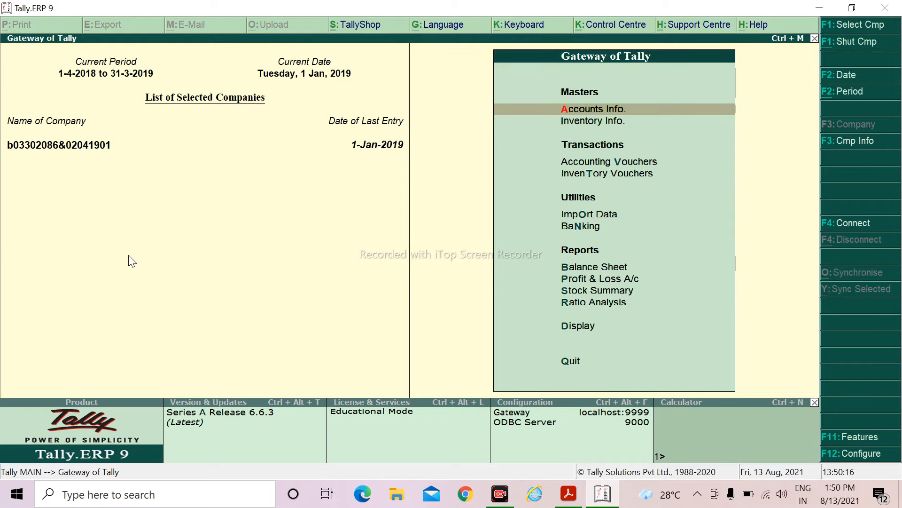
# Step: Shut the loaded company and open the form for creating a new company
pyautogui.hotkey('alt', 'F1')
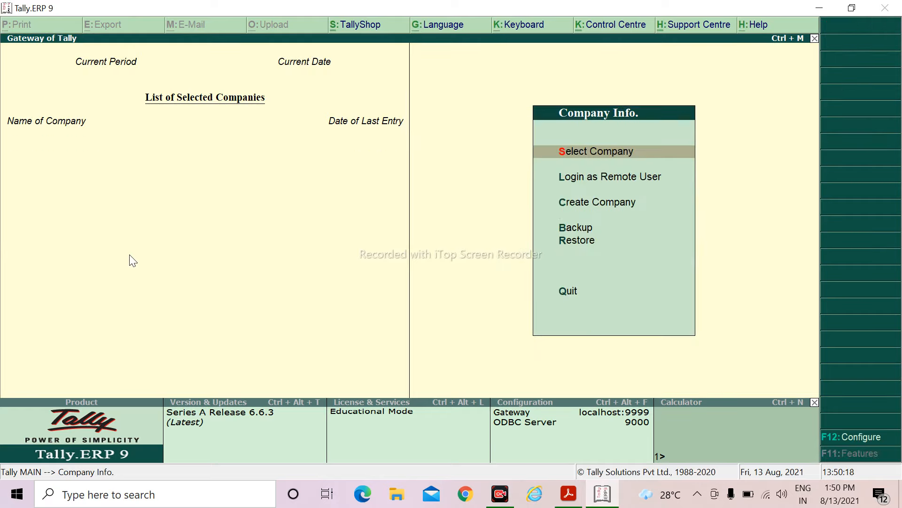
pyautogui.press('Down')
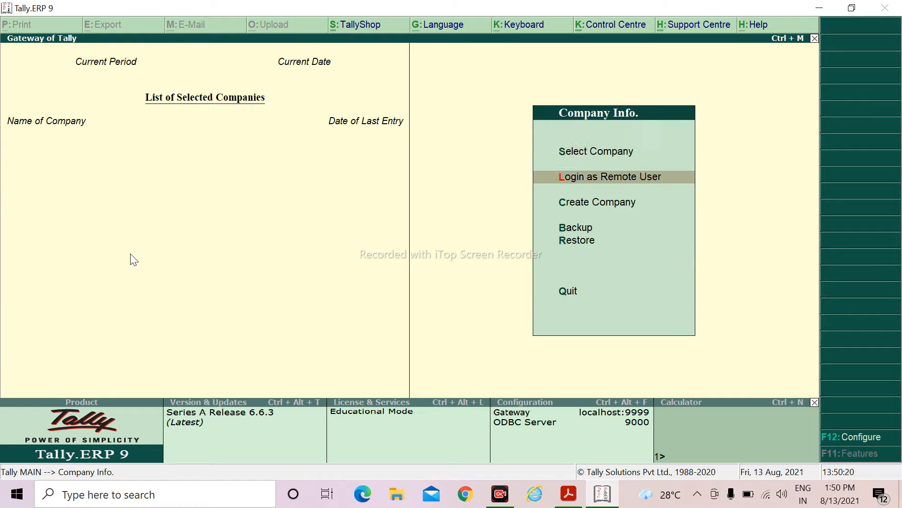
pyautogui.press('Down')
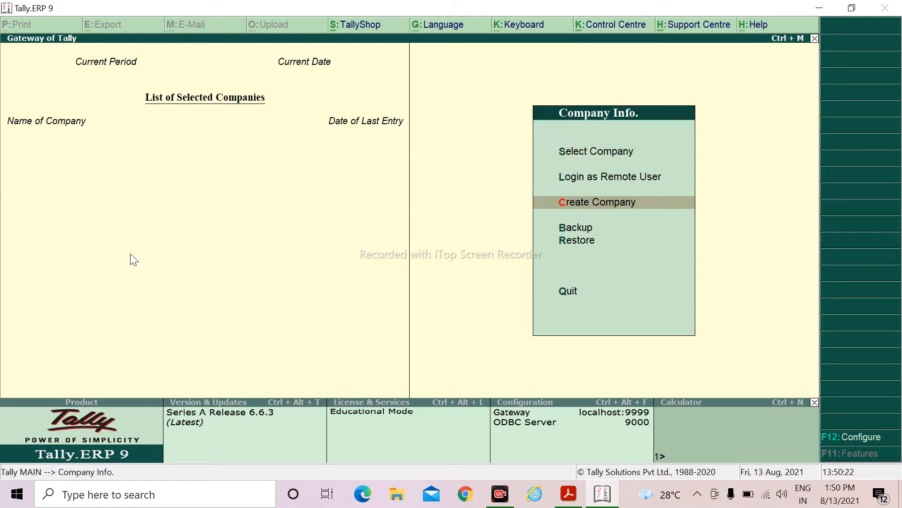
pyautogui.press('Return')
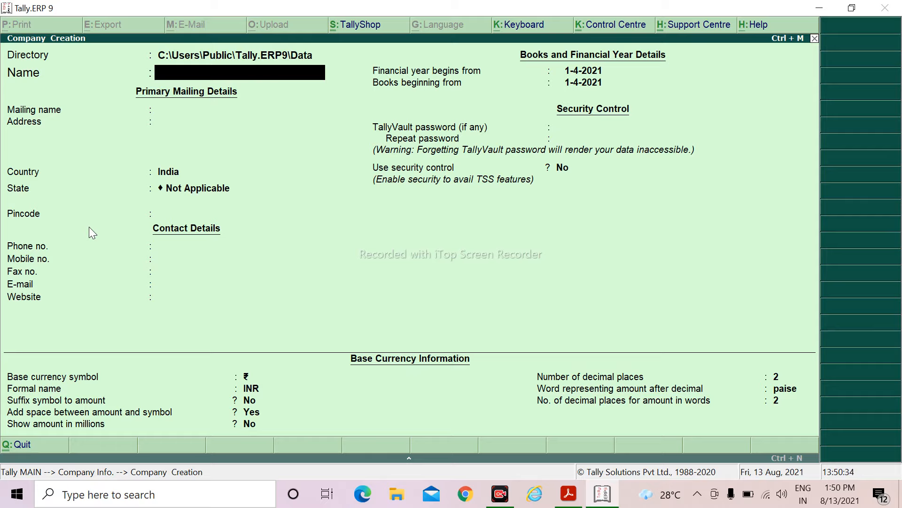
# Step: Name the company Chapter 1.3, keep the same mailing name and enter Bihar as the address
pyautogui.write('Chapt')
pyautogui.write('er')
pyautogui.write(' 1,')
pyautogui.write('3')
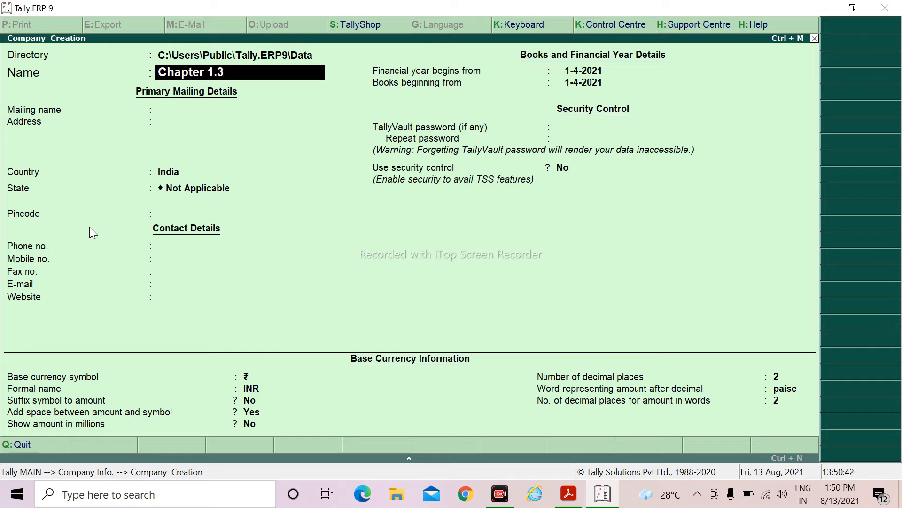
pyautogui.press('Return')
pyautogui.press('Return')
pyautogui.write('Bihar')
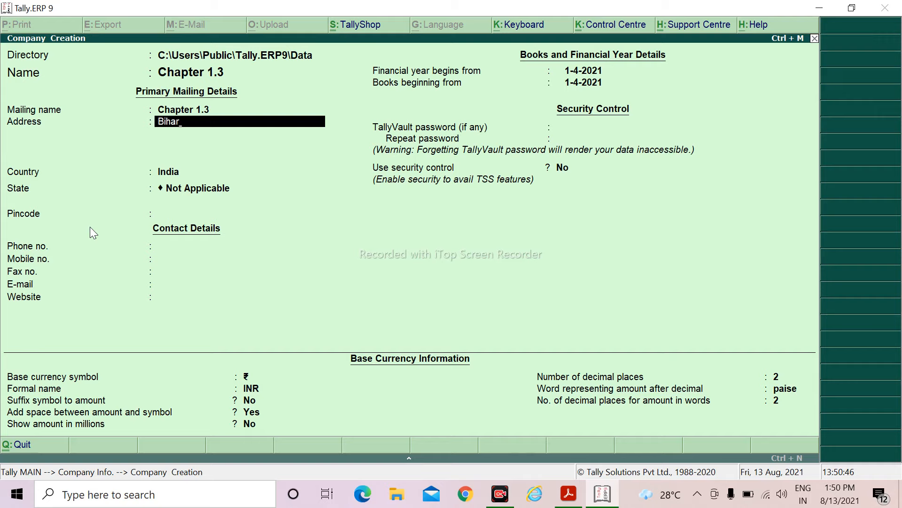
pyautogui.press('Return')
pyautogui.press('Return')
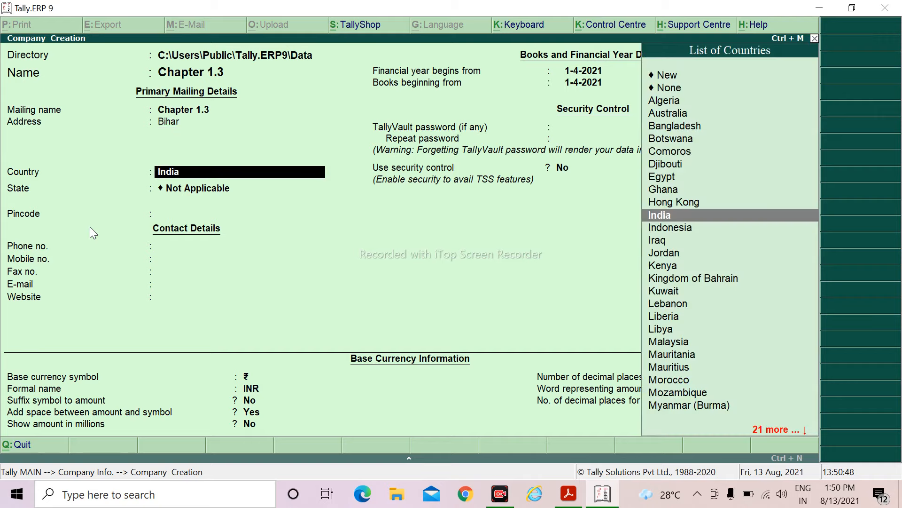
# Step: Keep India as the country, set the state to Bihar and enter the pincode, leaving the contact details blank
pyautogui.press('Return')
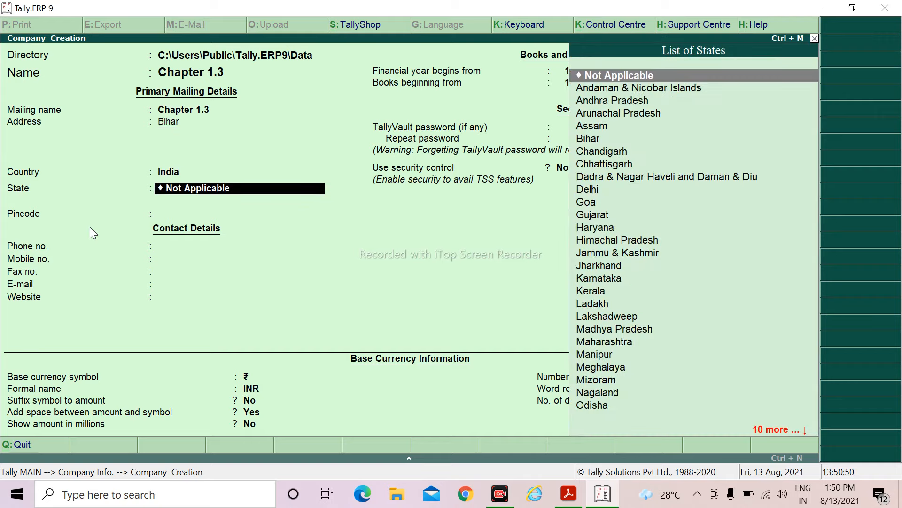
pyautogui.write('Bi')
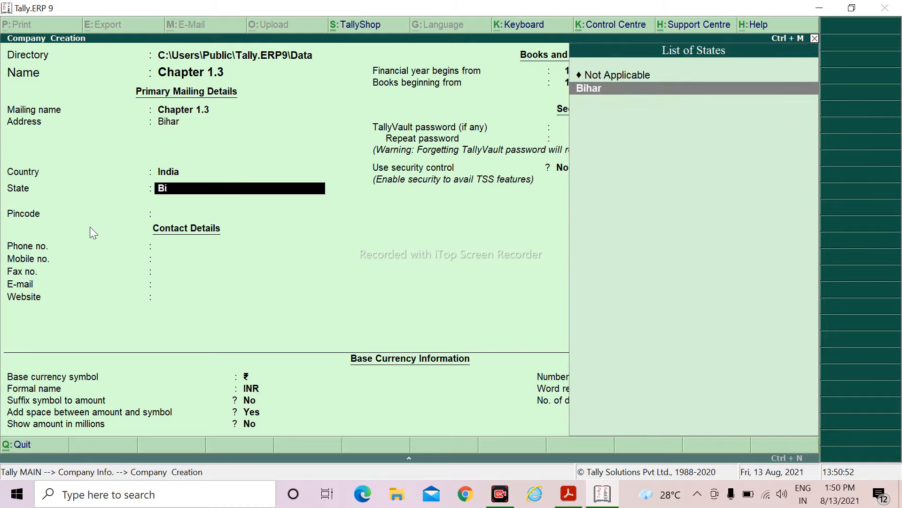
pyautogui.press('Return')
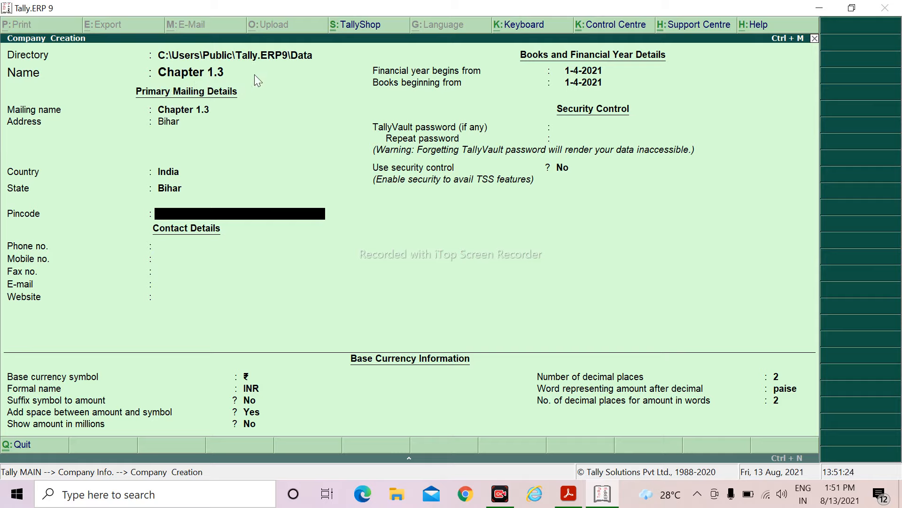
pyautogui.write('821110')
pyautogui.press('Return')
pyautogui.press('Return')
pyautogui.press('Return')
pyautogui.press('Return')
pyautogui.press('Return')
pyautogui.press('Return')
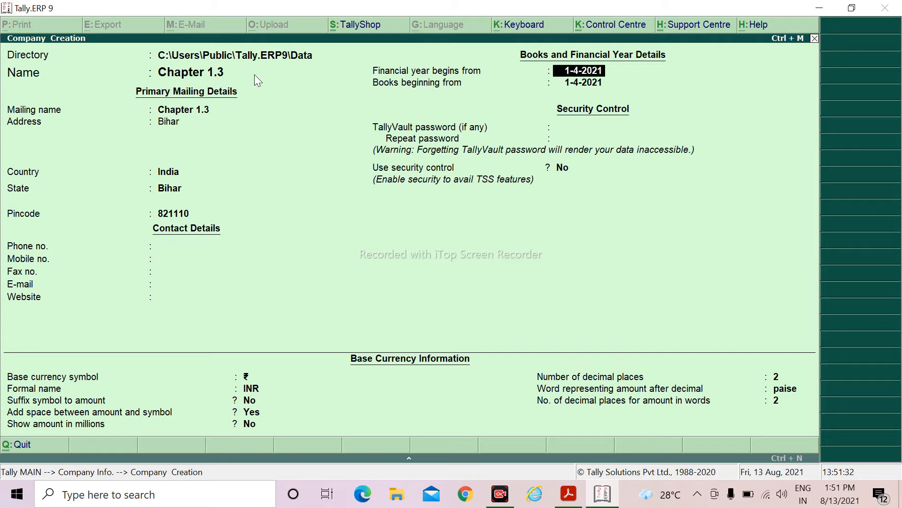
# Step: Set the financial year to begin from 1-4-2016 and finish creating the company with the remaining default settings
pyautogui.press('BackSpace')
pyautogui.press('BackSpace')
pyautogui.write('16')
pyautogui.press('Return')
pyautogui.press('Return')
pyautogui.press('Return')
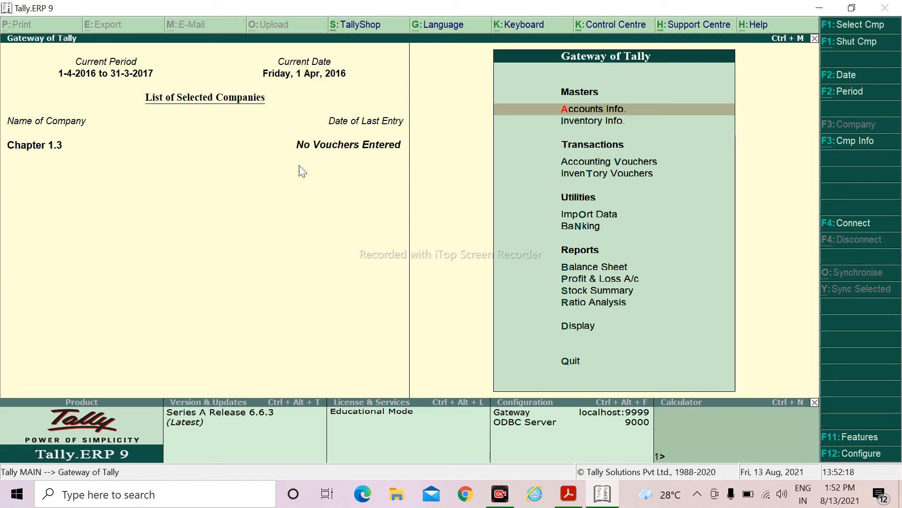
# Step: Check the required ledgers in the assignment PDF, then return to Tally.ERP 9 and open single ledger creation
pyautogui.click(568, 494)
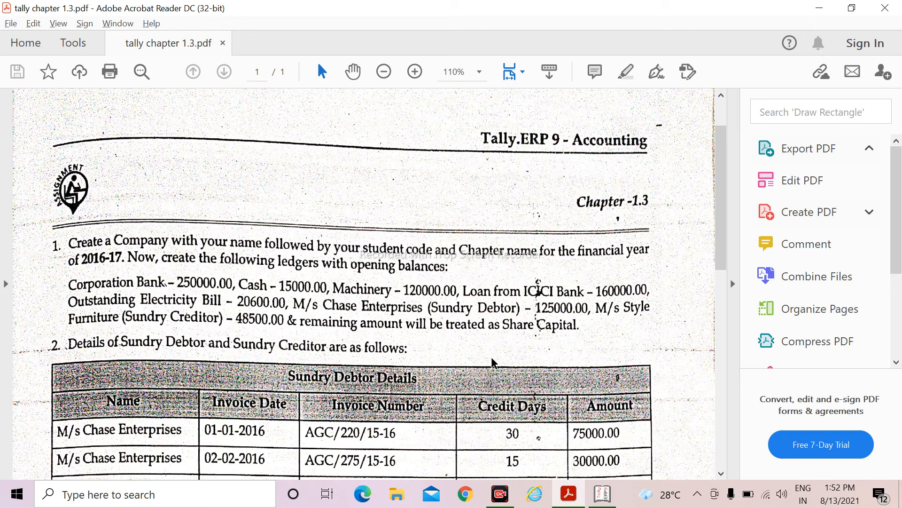
pyautogui.hotkey('alt', 'Tab')
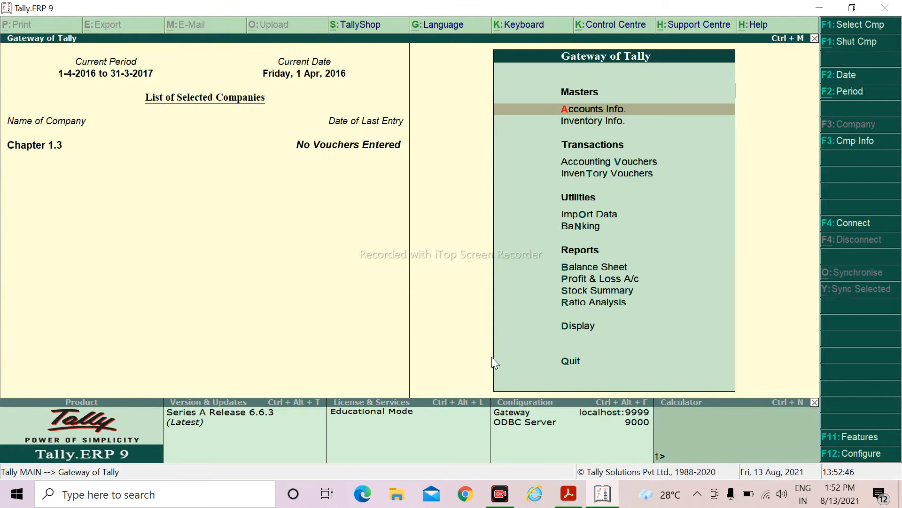
pyautogui.press('Return')
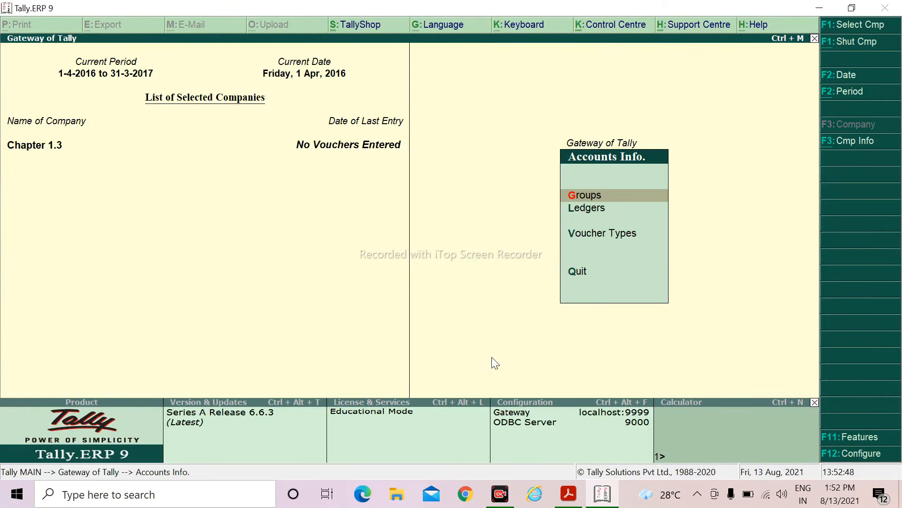
pyautogui.press('Down')
pyautogui.press('Return')
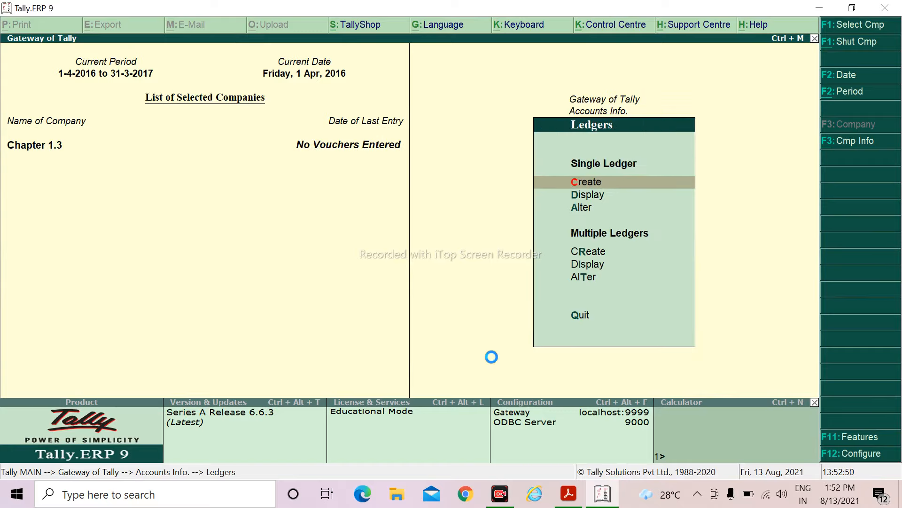
pyautogui.press('Return')
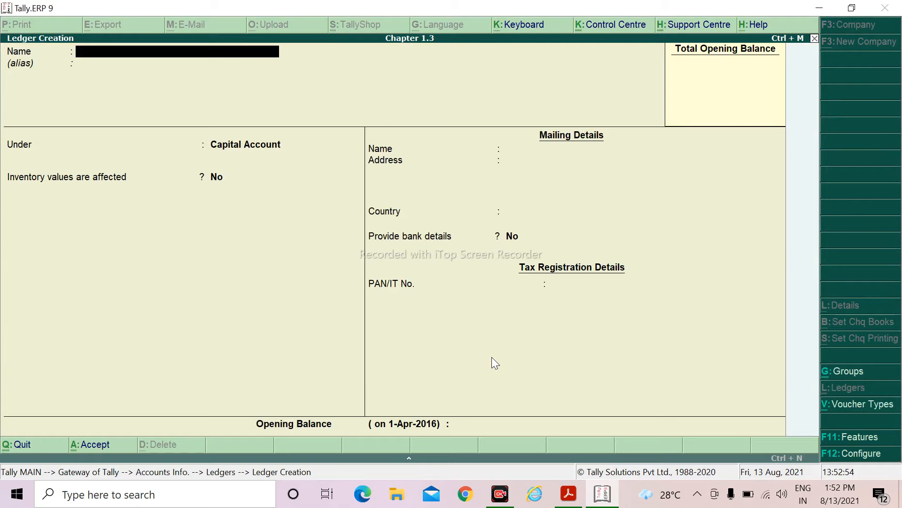
# Step: Consult the PDF for the first ledger, name it Corporation Bank and place it under Bank Accounts
pyautogui.hotkey('alt', 'Tab')
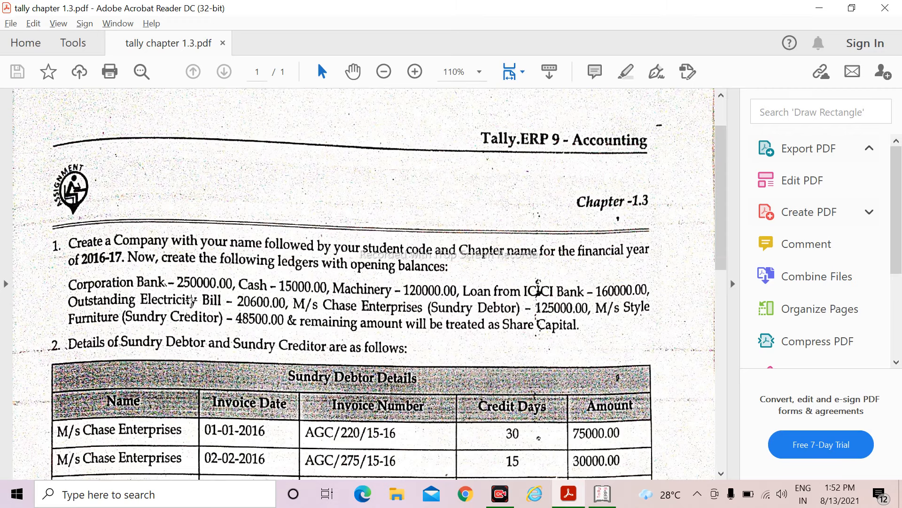
pyautogui.hotkey('alt', 'Tab')
pyautogui.write('Co')
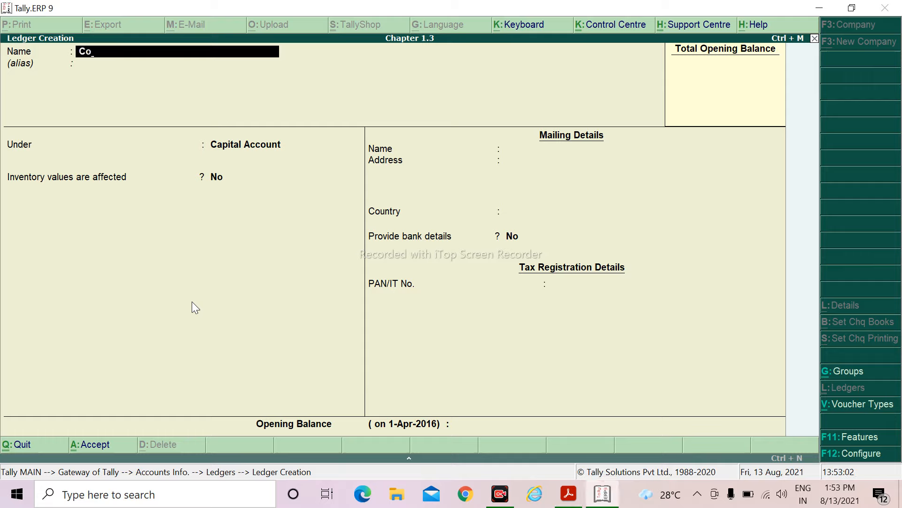
pyautogui.write('rporation Bank')
pyautogui.press('Return')
pyautogui.write('Ba')
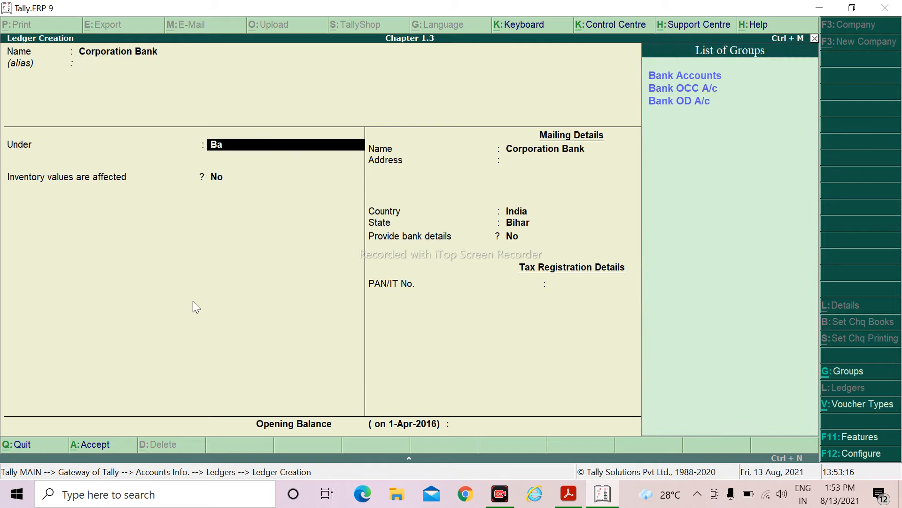
pyautogui.write('n')
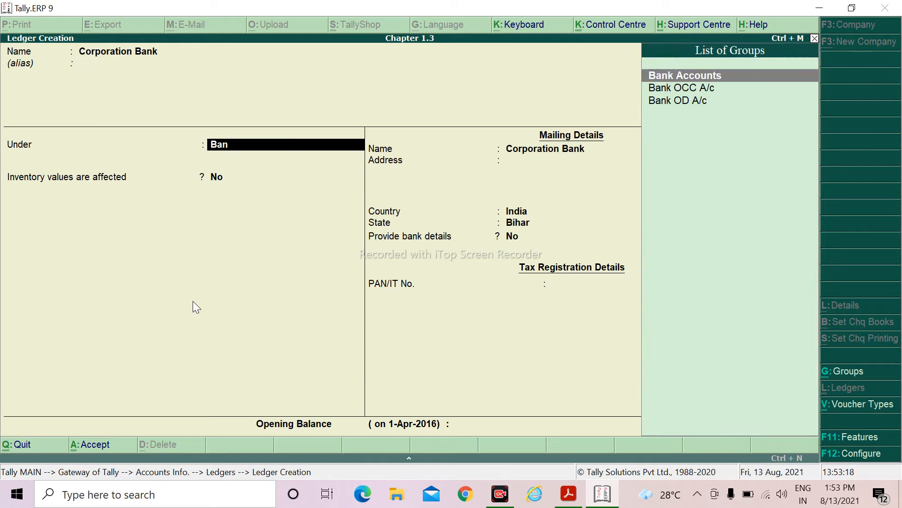
pyautogui.press('Return')
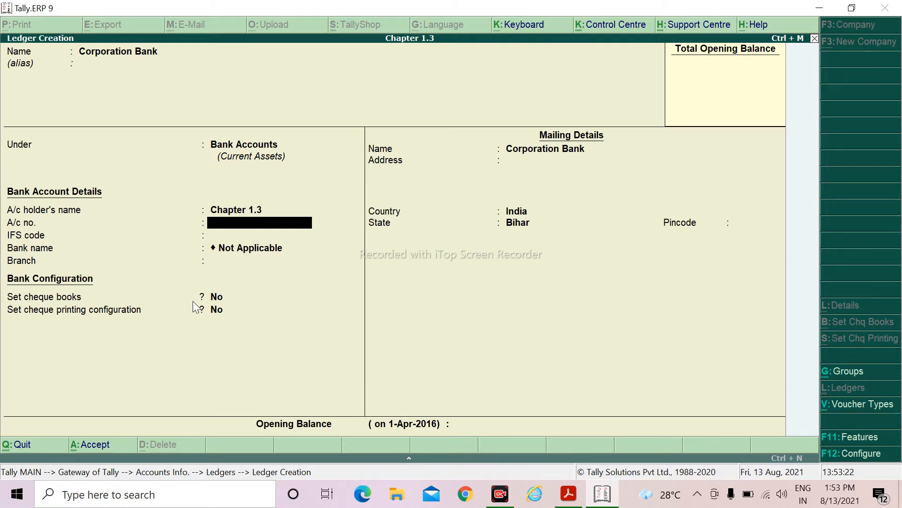
# Step: Keep the default bank and mailing details, enter a debit opening balance of 250000 and save the Corporation Bank ledger
pyautogui.press('Return')
pyautogui.press('Return')
pyautogui.press('Return')
pyautogui.press('Return')
pyautogui.press('Return')
pyautogui.press('Return')
pyautogui.press('Return')
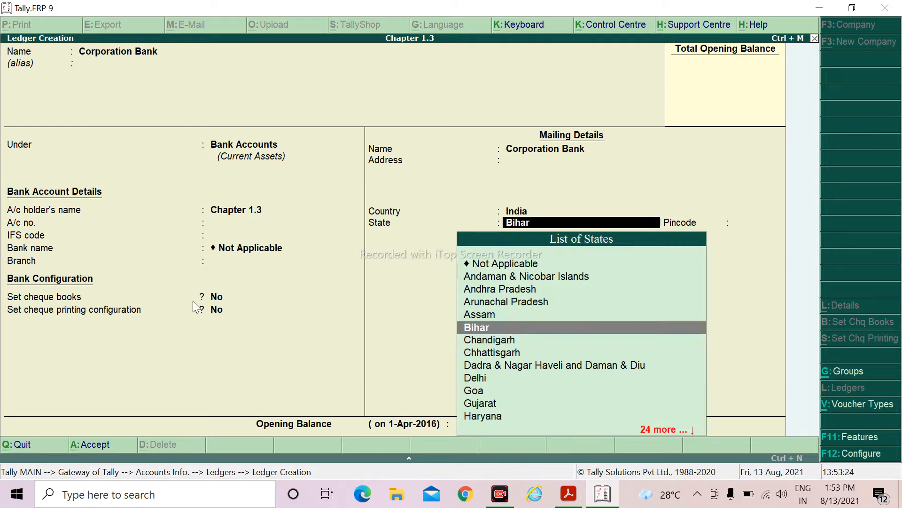
pyautogui.press('Return')
pyautogui.press('Return')
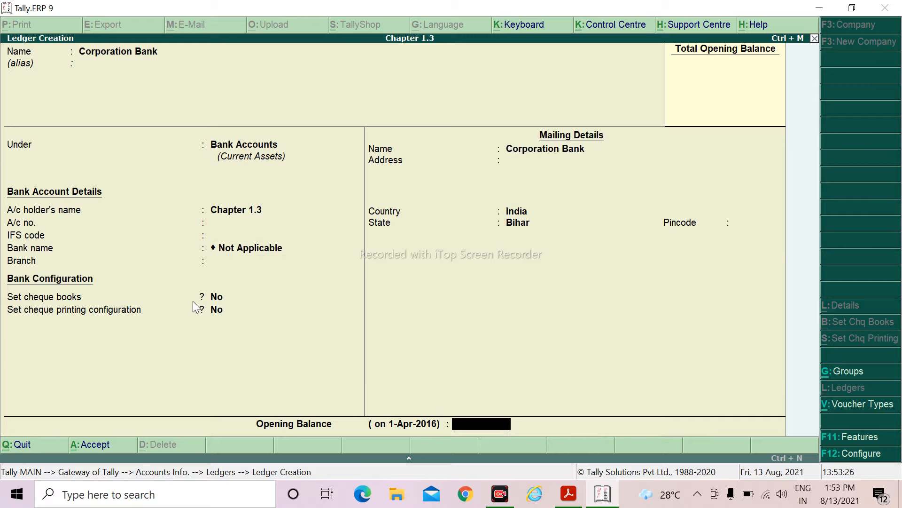
pyautogui.write('250000')
pyautogui.press('Return')
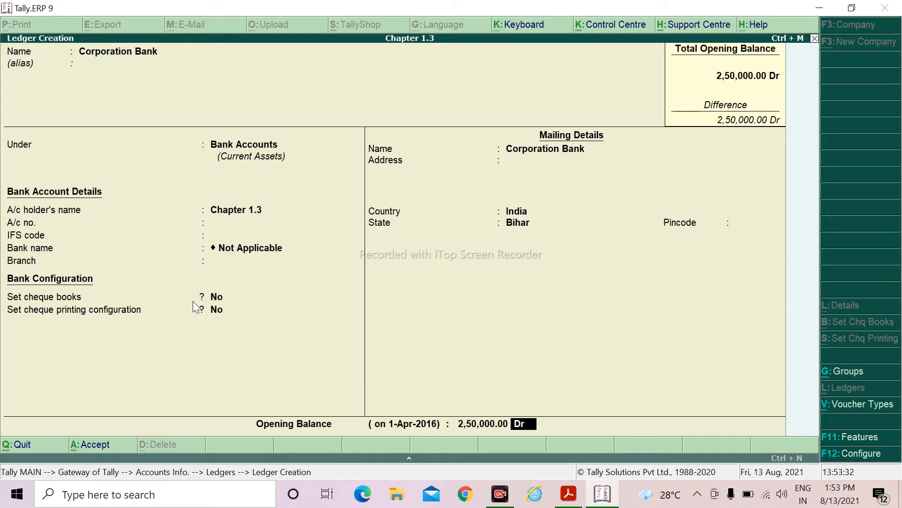
pyautogui.press('Return')
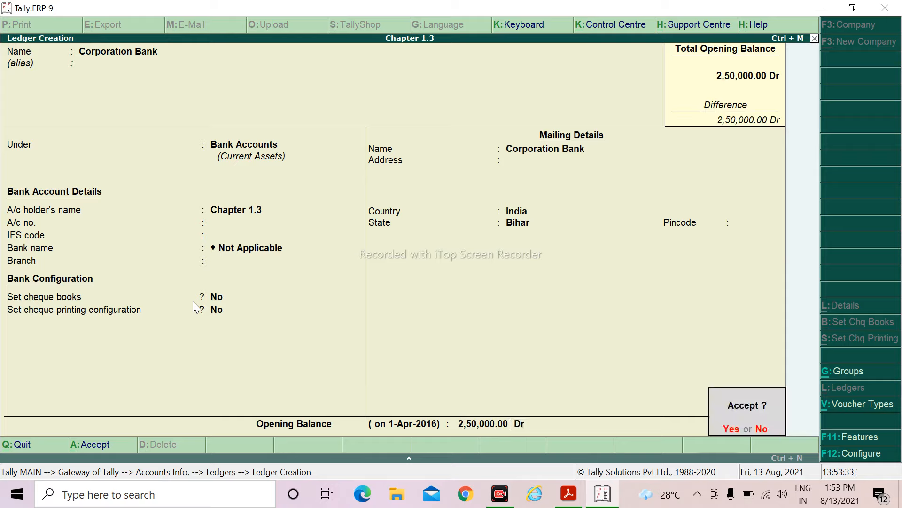
pyautogui.press('Return')
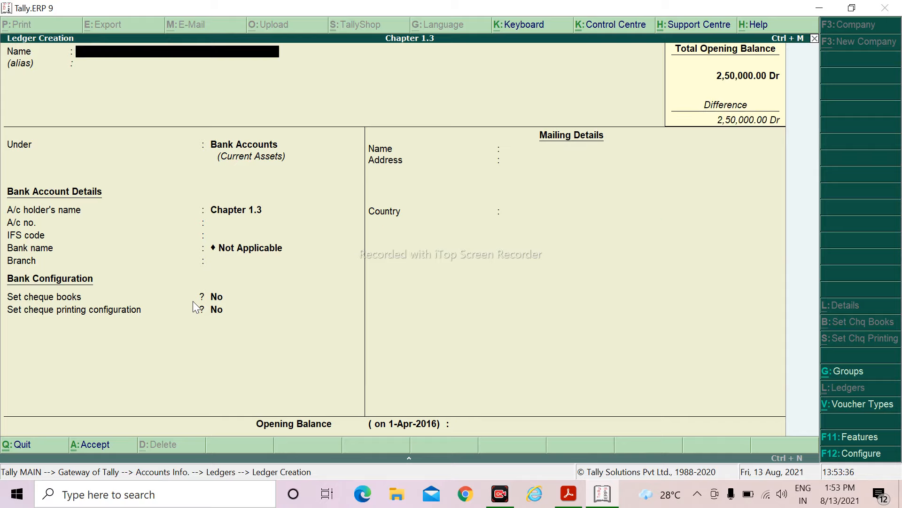
# Step: Consult the assignment PDF for the next ledger, name it Machinery and place it under Fixed Assets
pyautogui.hotkey('alt', 'Tab')
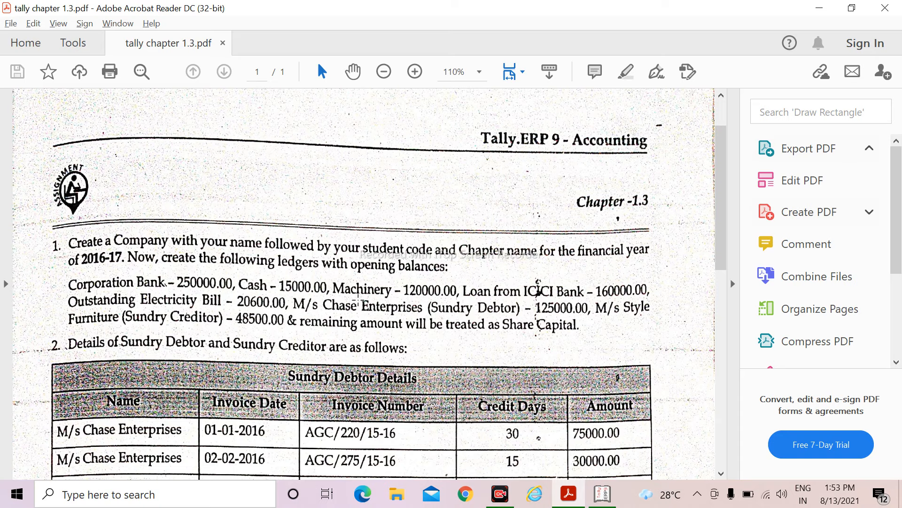
pyautogui.hotkey('alt', 'Tab')
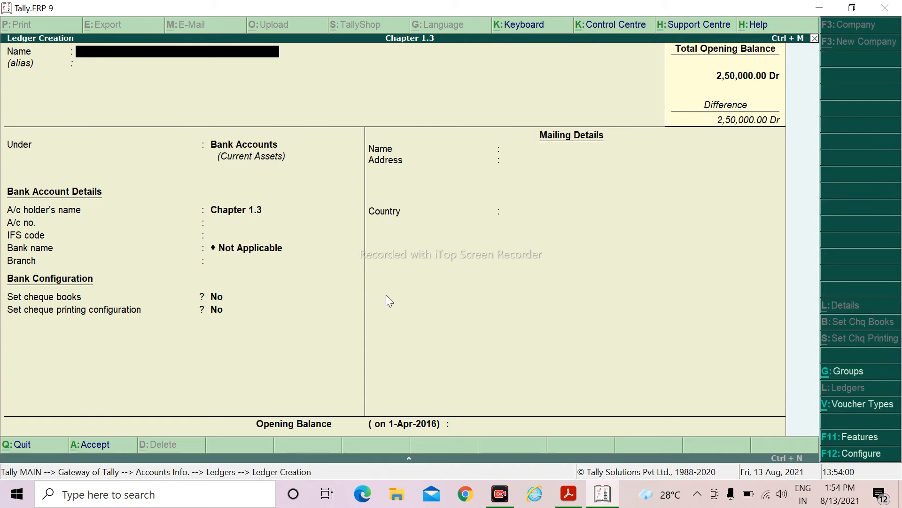
pyautogui.write('Machinery')
pyautogui.press('Return')
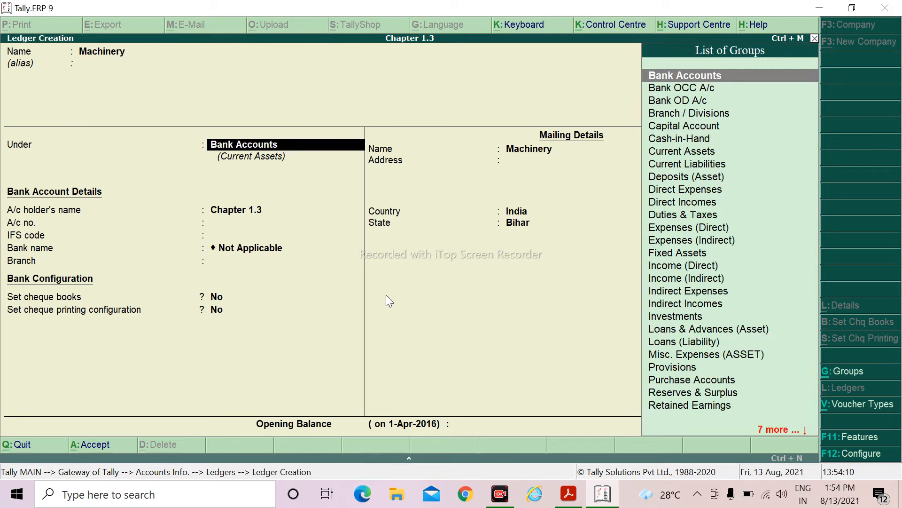
pyautogui.write('Fi')
pyautogui.press('Return')
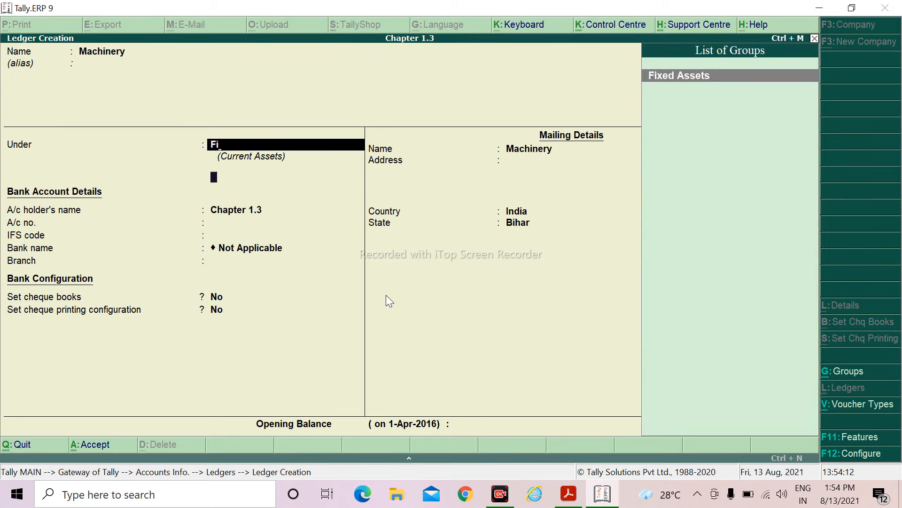
# Step: Keep the default inventory, mailing, bank and tax registration details for the Machinery ledger
pyautogui.press('Return')
pyautogui.press('Return')
pyautogui.press('Return')
pyautogui.press('Return')
pyautogui.press('Return')
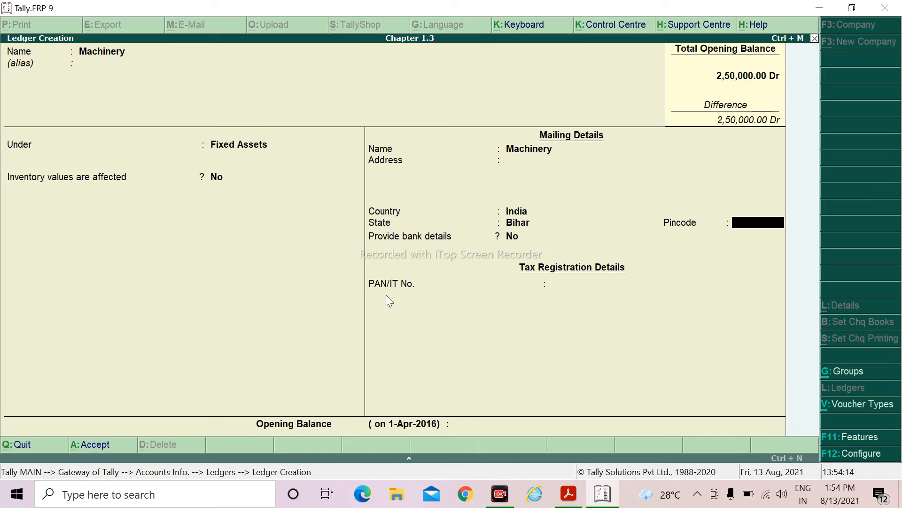
pyautogui.press('Return')
pyautogui.press('Return')
pyautogui.press('Return')
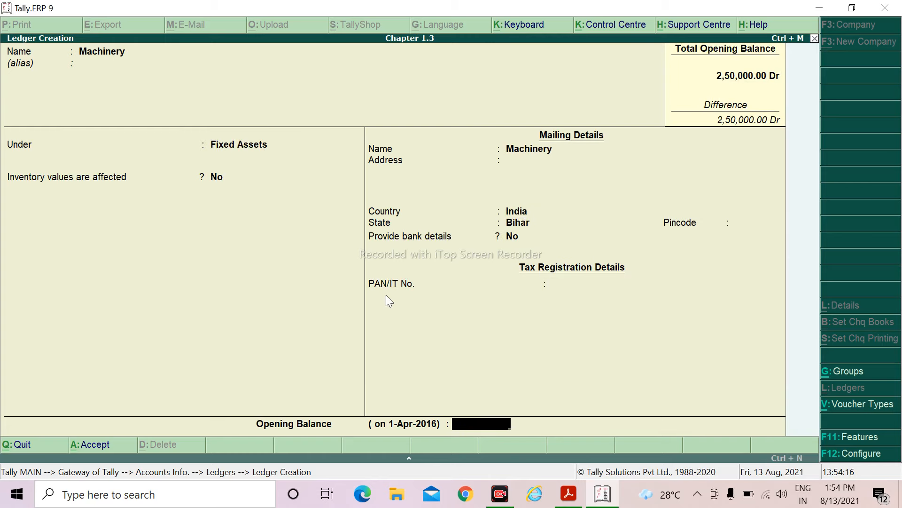
# Step: Check the machinery amount in the PDF, enter a debit opening balance of 120000 and save the Machinery ledger
pyautogui.hotkey('alt', 'Tab')
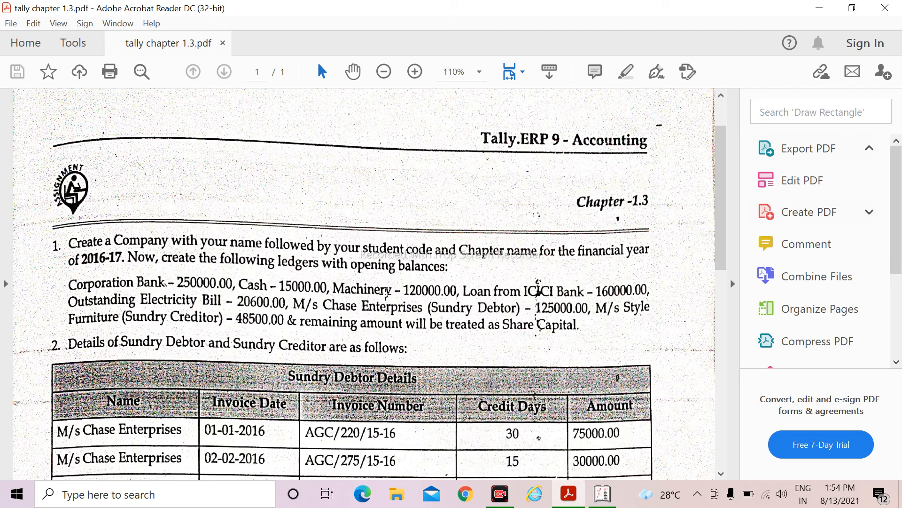
pyautogui.hotkey('alt', 'Tab')
pyautogui.write('1')
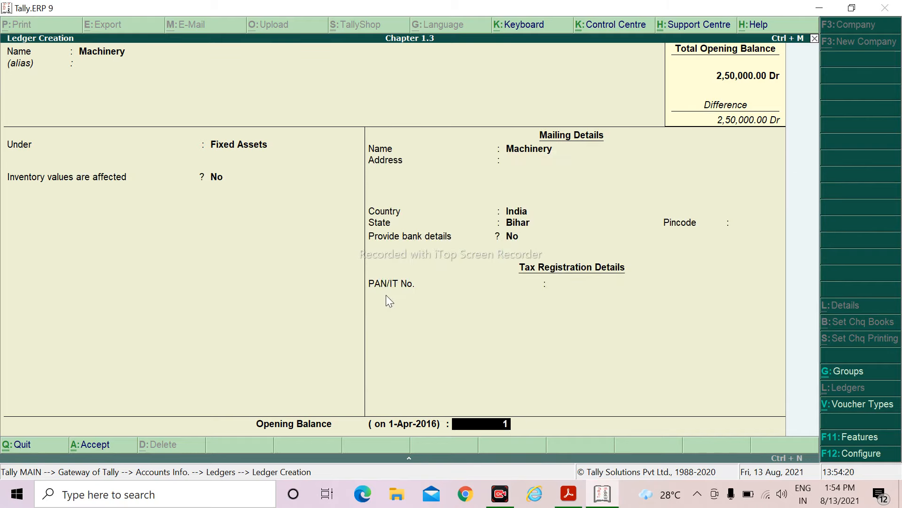
pyautogui.write(',20,')
pyautogui.write('0000')
pyautogui.press('Return')
pyautogui.press('Return')
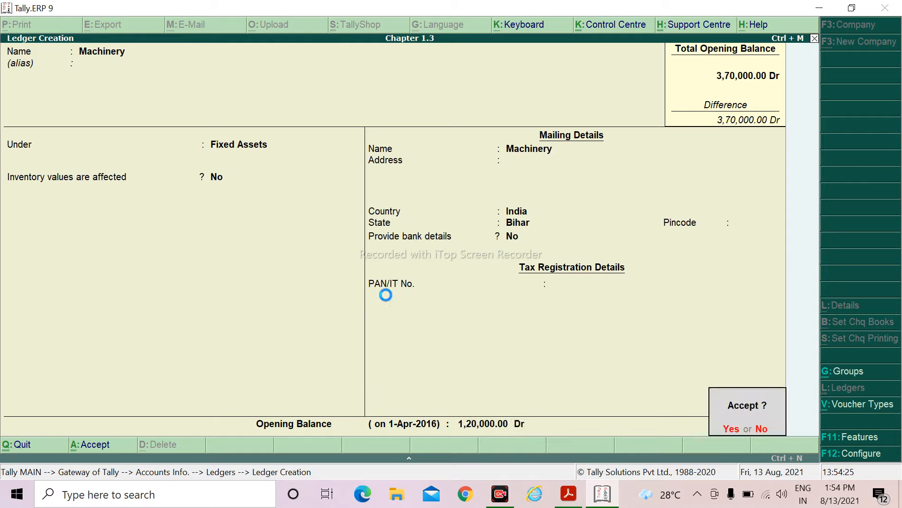
pyautogui.press('Return')
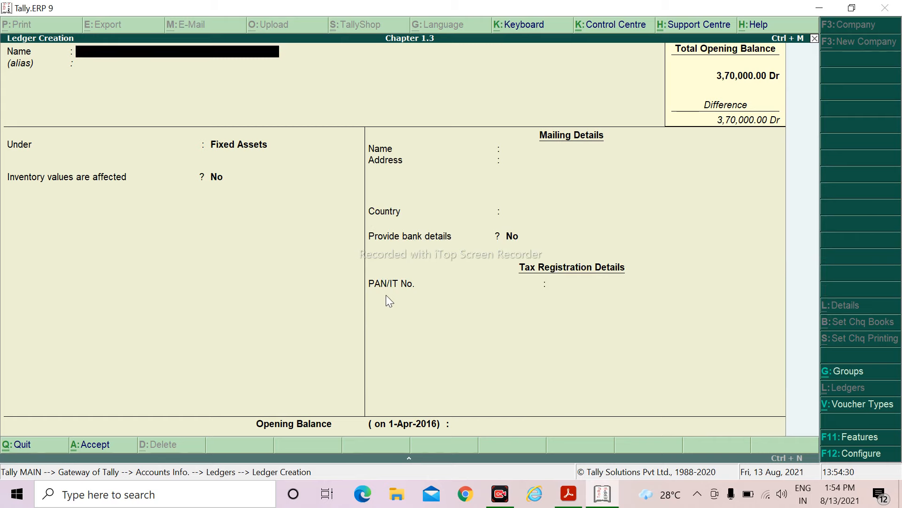
# Step: Consult the PDF for the next ledger, name it Loan From ICICI Bank and place it under Secured Loans
pyautogui.hotkey('alt', 'Tab')
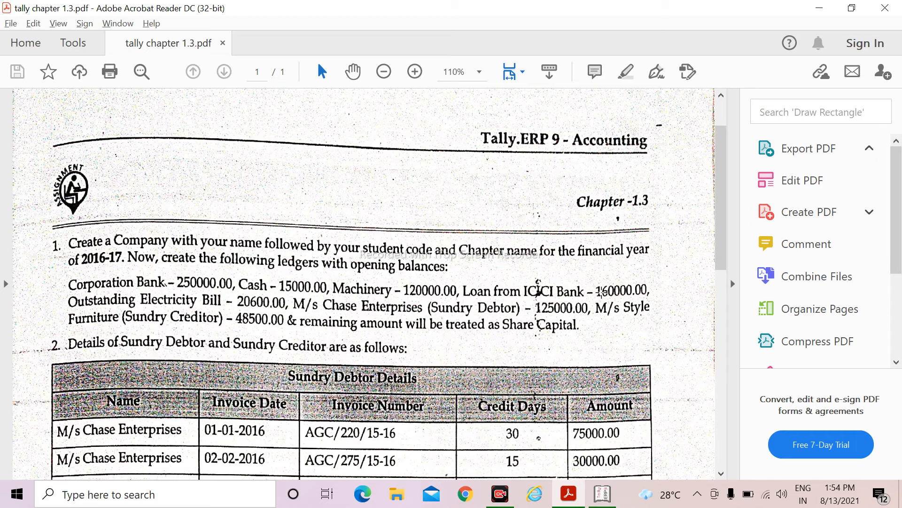
pyautogui.hotkey('alt', 'Tab')
pyautogui.write('Lo')
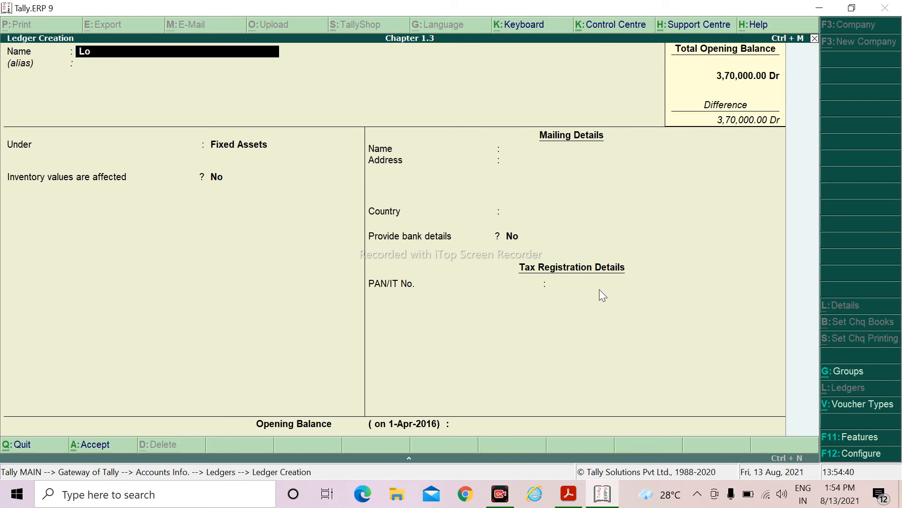
pyautogui.write('an From ICICI')
pyautogui.write('Bank')
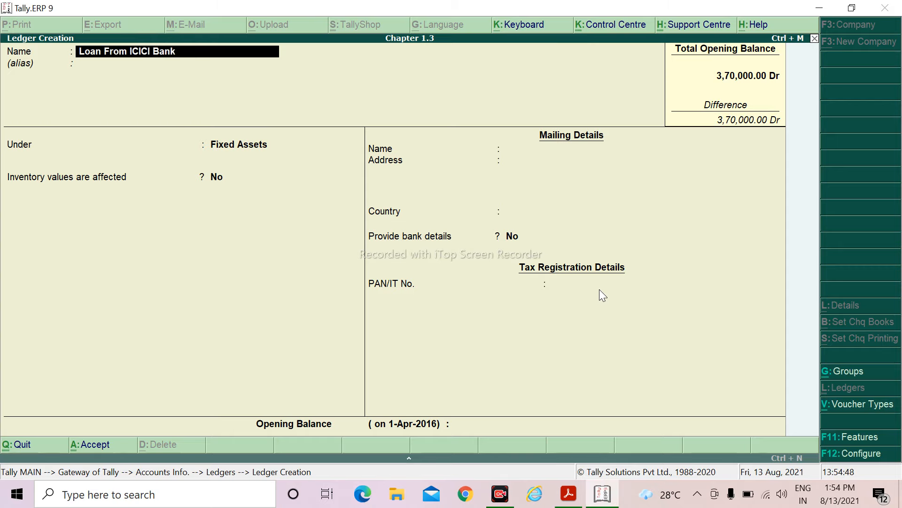
pyautogui.press('Return')
pyautogui.press('Return')
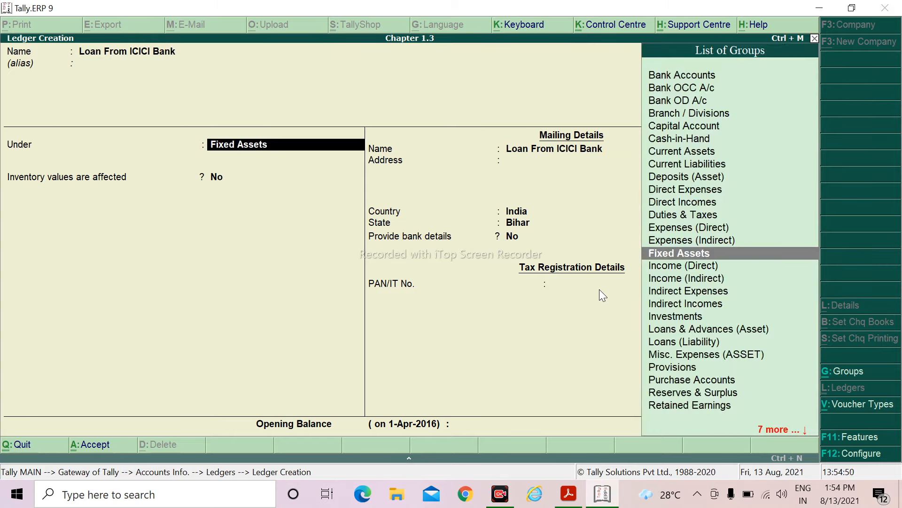
pyautogui.write('Se')
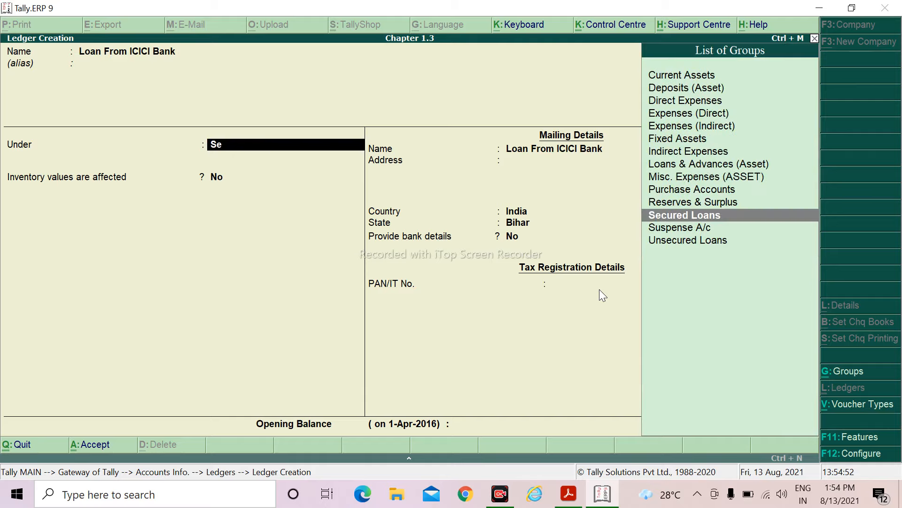
pyautogui.press('Return')
# Step: Keep the default mailing and tax details, enter a credit opening balance of 160000 and save the Loan From ICICI Bank ledger
pyautogui.press('Return')
pyautogui.press('Return')
pyautogui.press('Return')
pyautogui.press('Return')
pyautogui.press('Return')
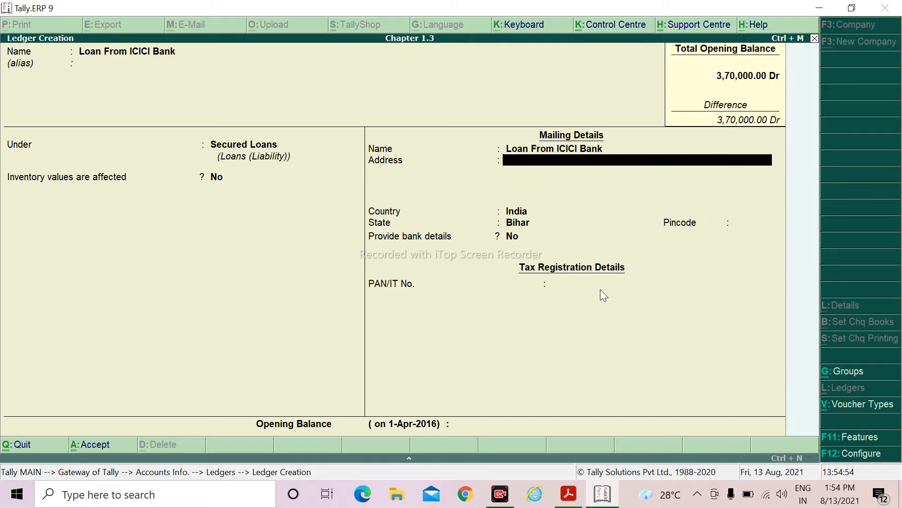
pyautogui.press('Return')
pyautogui.press('Return')
pyautogui.press('Return')
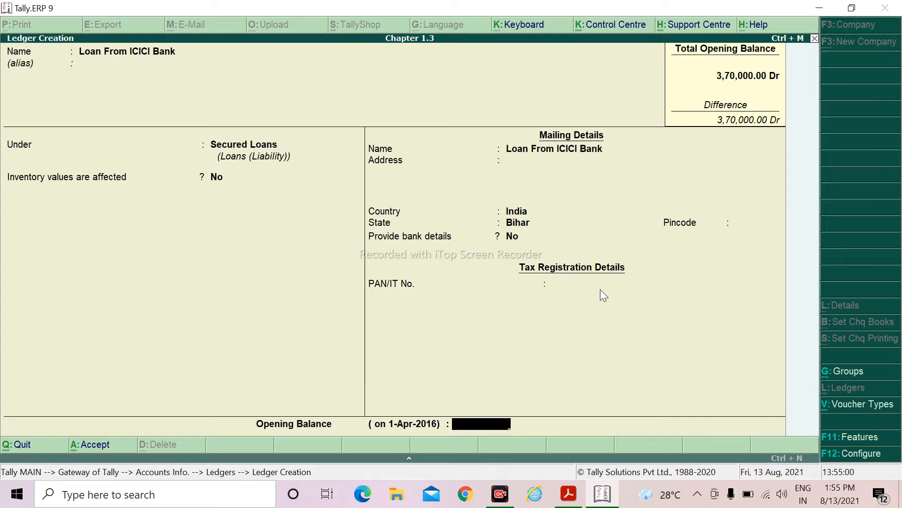
pyautogui.write('160000')
pyautogui.press('Return')
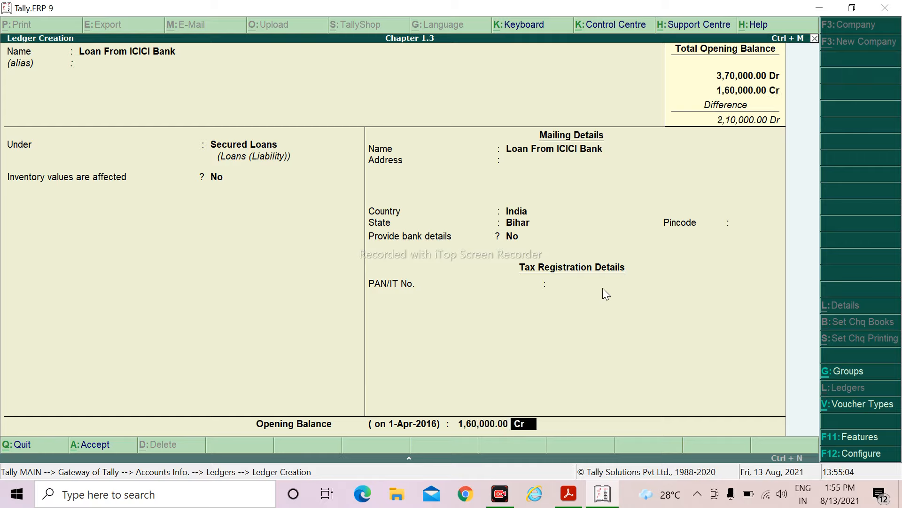
pyautogui.press('Return')
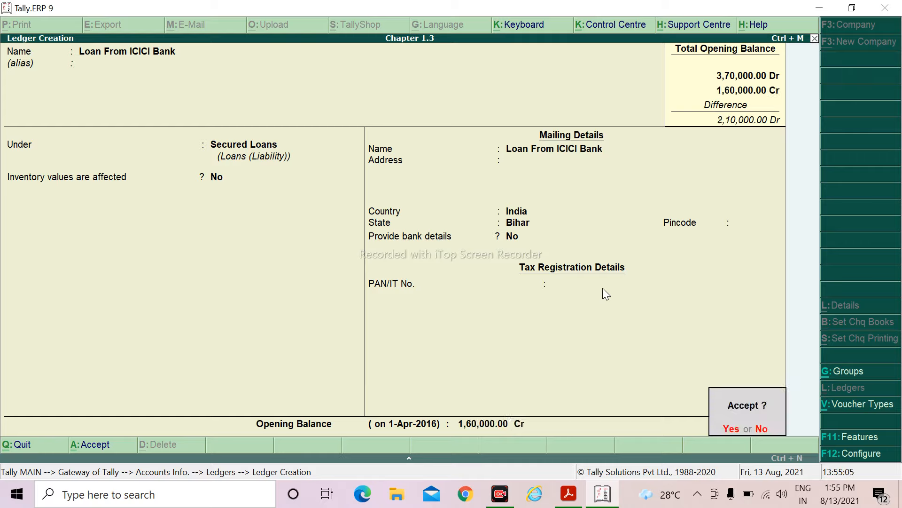
pyautogui.press('Return')
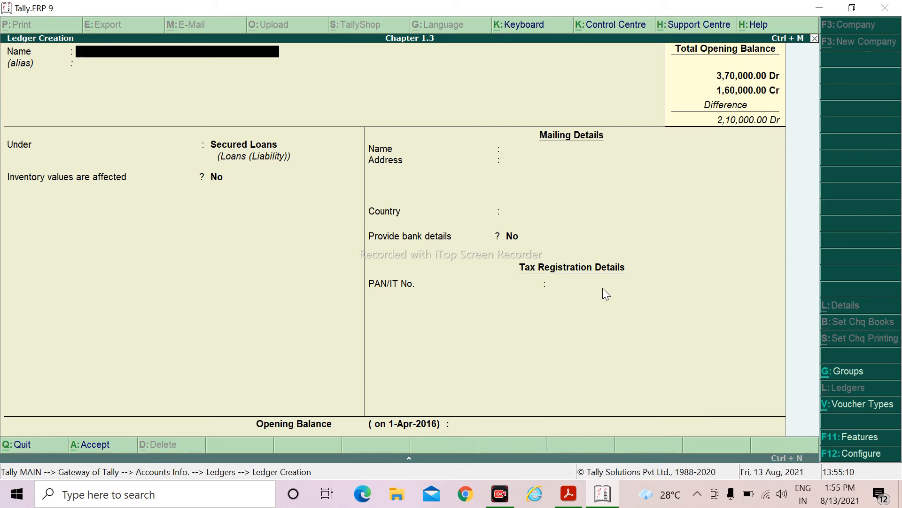
# Step: Consult the PDF for the next ledger, name it Outstanding Electricity Bill and open creation of a new parent group for it
pyautogui.hotkey('alt', 'Tab')
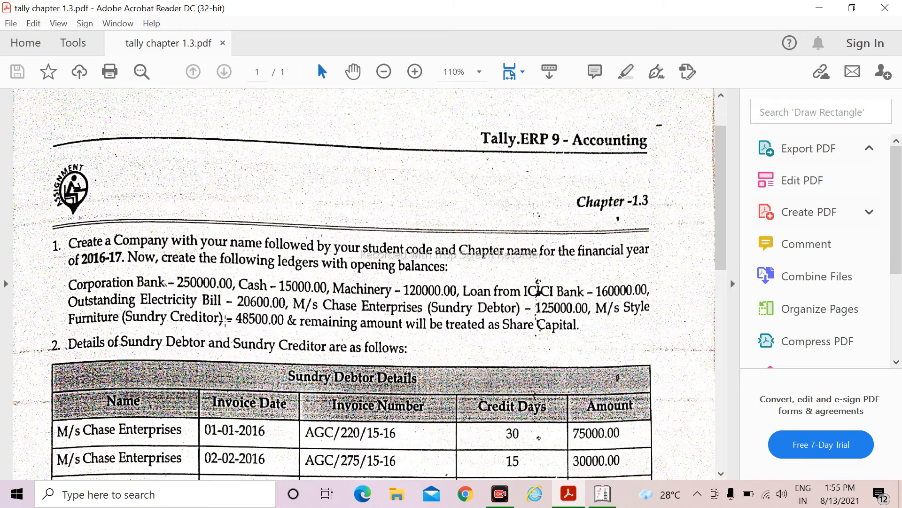
pyautogui.hotkey('alt', 'Tab')
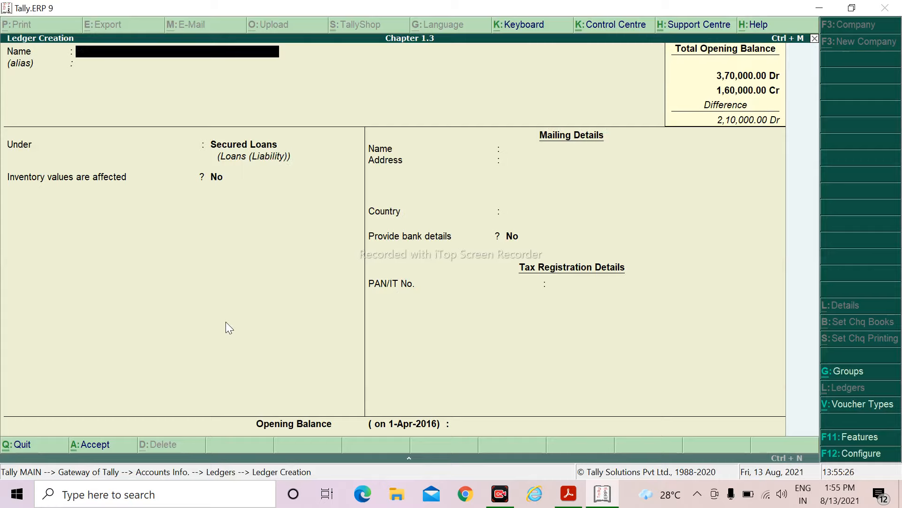
pyautogui.write('Outstanding Ele')
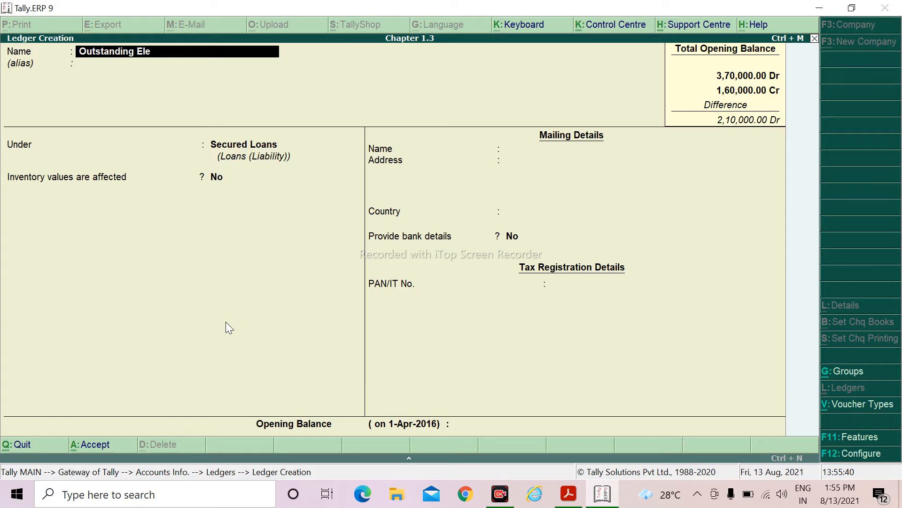
pyautogui.write('ctricity Bill')
pyautogui.press('Return')
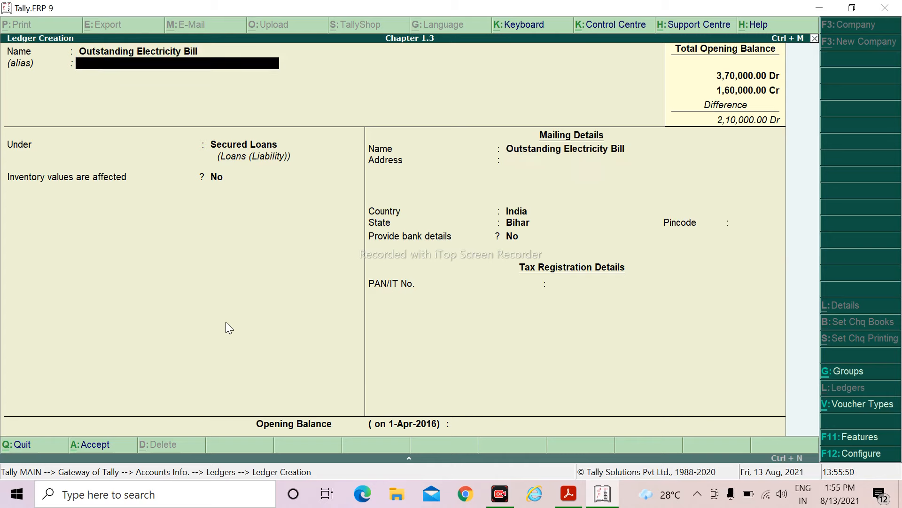
pyautogui.press('Return')
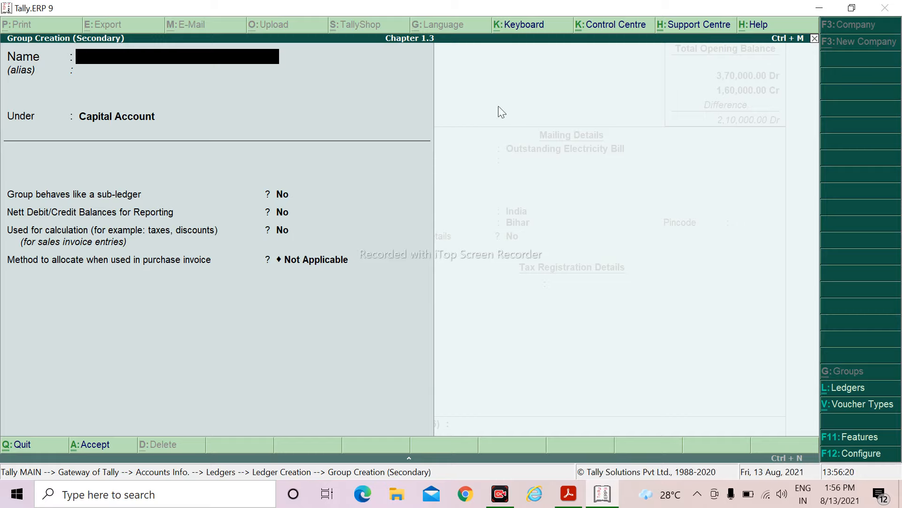
# Step: Create the group Outstanding Exp under Current Liabilities with default settings and use it as the ledger's parent
pyautogui.write('Outstanding')
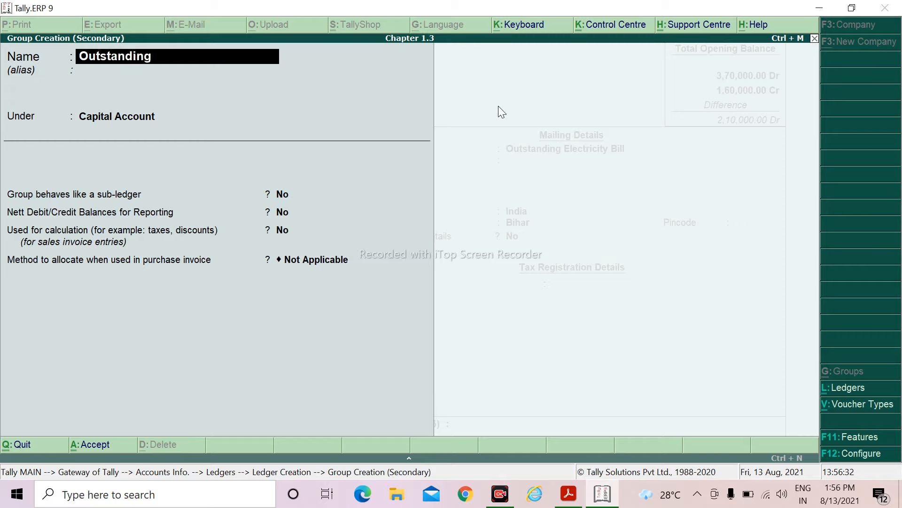
pyautogui.write(' Exp')
pyautogui.press('Return')
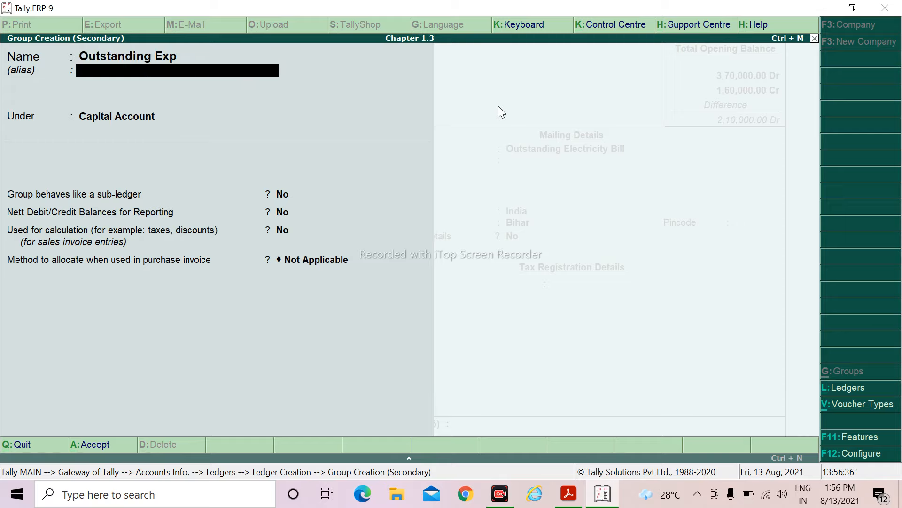
pyautogui.write('Cu')
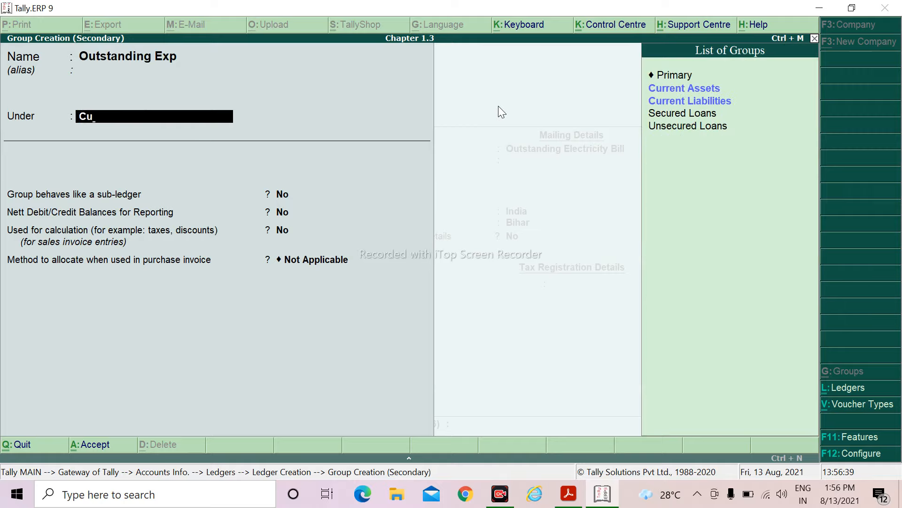
pyautogui.press('Down')
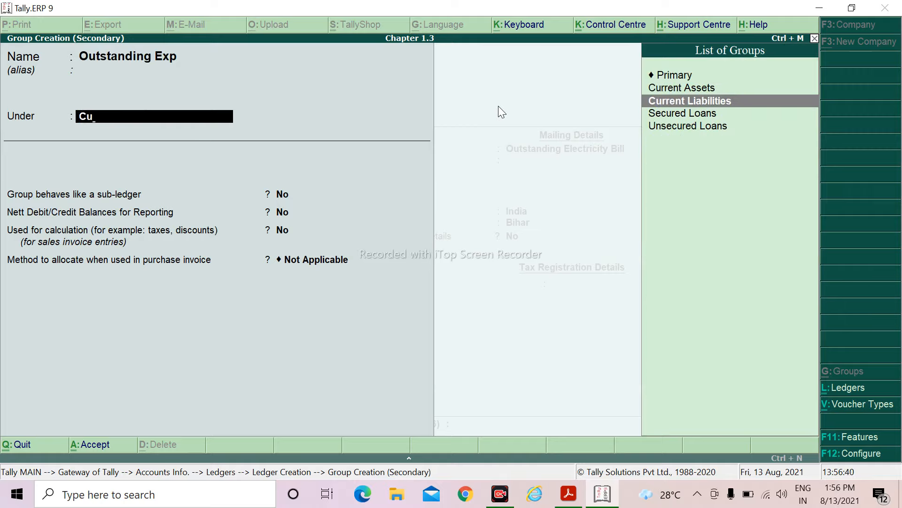
pyautogui.press('Return')
pyautogui.press('Return')
pyautogui.press('Return')
pyautogui.press('Return')
pyautogui.press('Return')
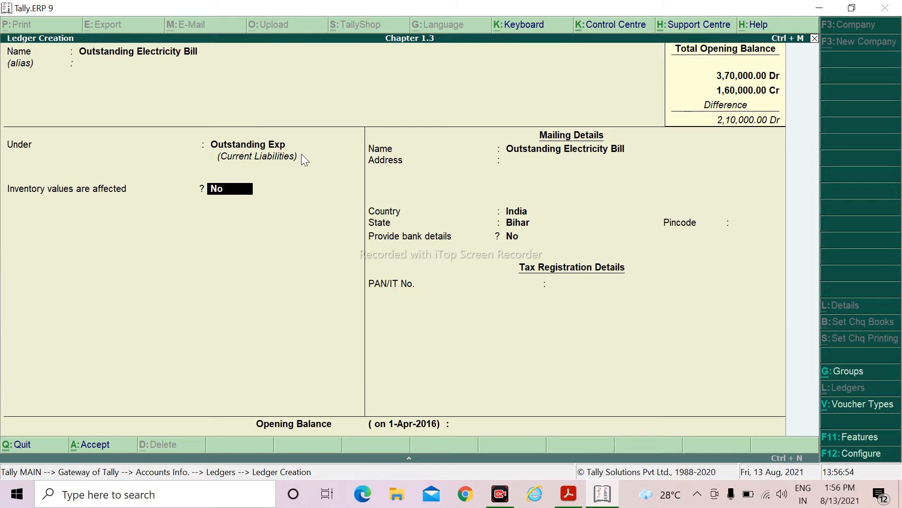
# Step: Keep the remaining default details, enter a credit opening balance of 20600 and save the Outstanding Electricity Bill ledger
pyautogui.press('Return')
pyautogui.press('Return')
pyautogui.press('Return')
pyautogui.press('Return')
pyautogui.press('Return')
pyautogui.press('Return')
pyautogui.press('Return')
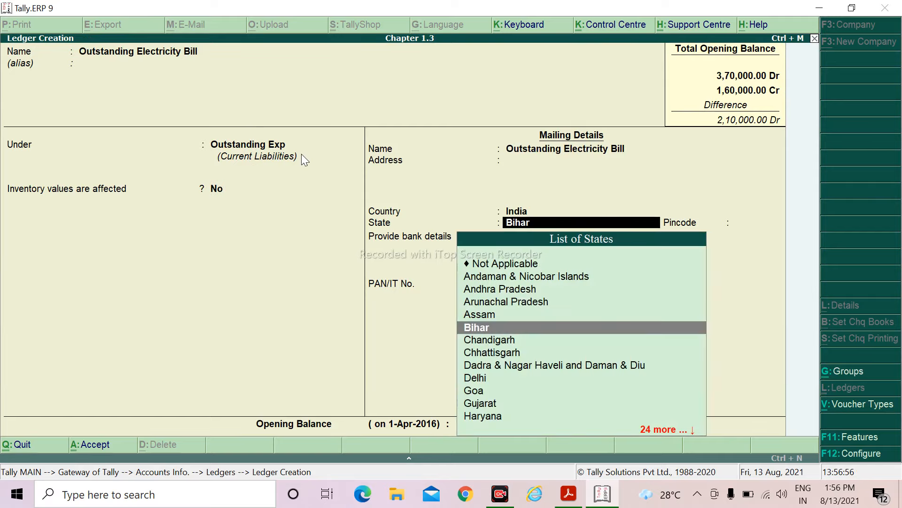
pyautogui.press('Return')
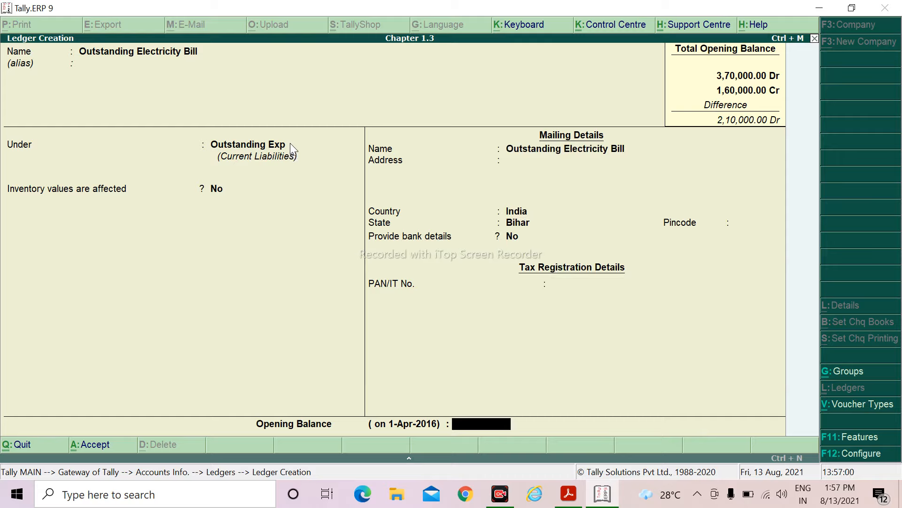
pyautogui.write('20600')
pyautogui.press('Return')
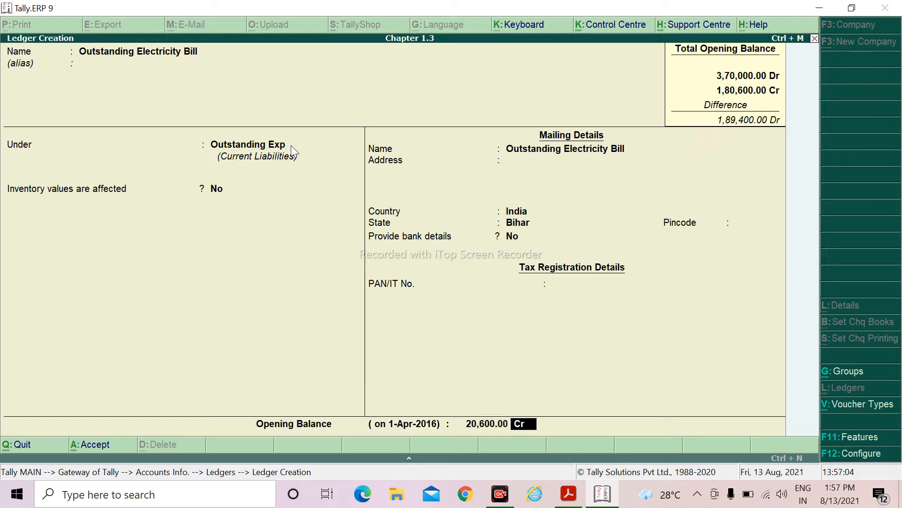
pyautogui.press('Return')
pyautogui.press('Return')
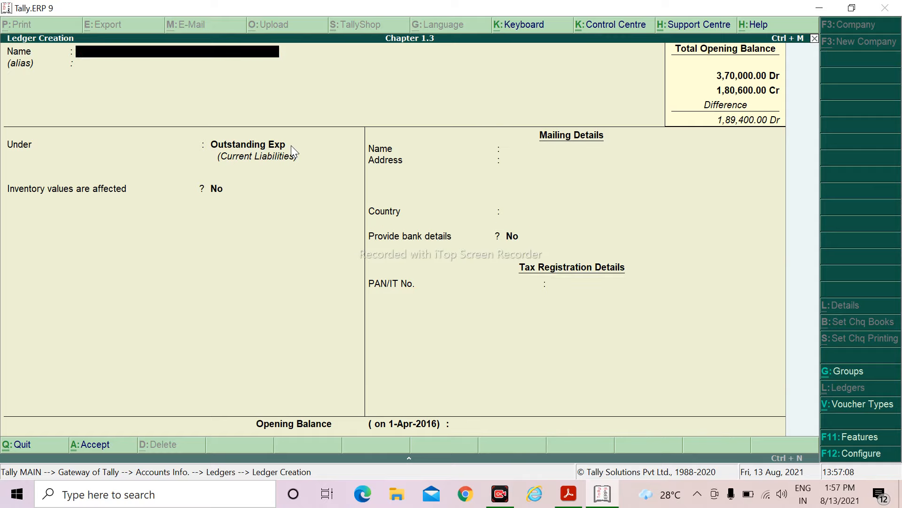
# Step: Consult the assignment PDF for the sundry debtor's details and name the new ledger M/s Chase Enterprises
pyautogui.hotkey('alt', 'Tab')
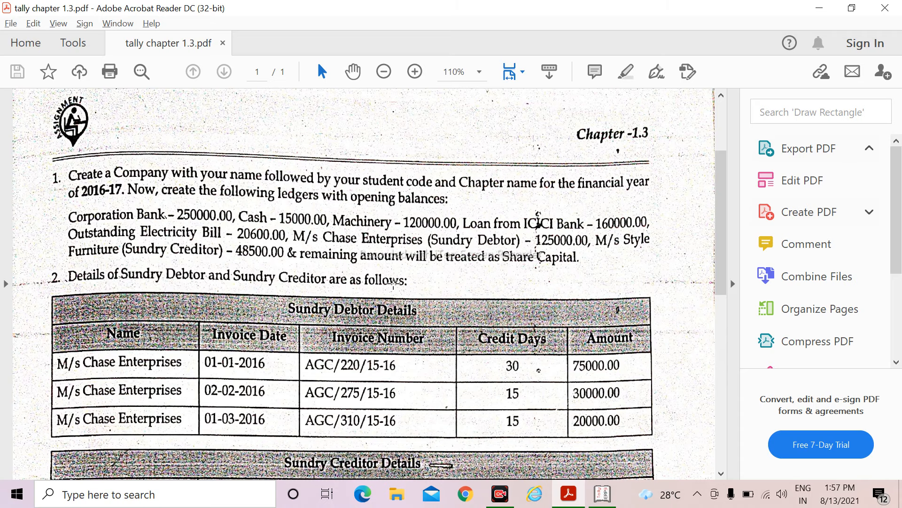
pyautogui.scroll(-3, 393, 283)
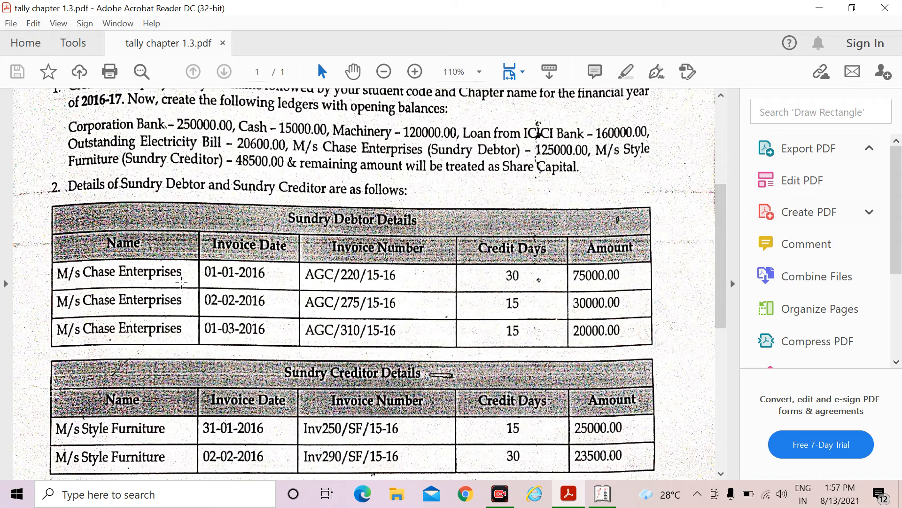
pyautogui.scroll(2, 179, 282)
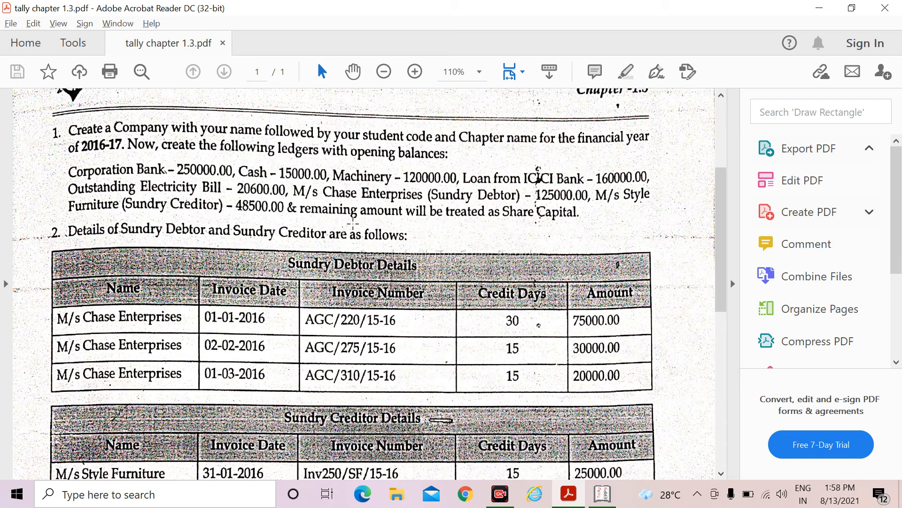
pyautogui.hotkey('alt', 'Tab')
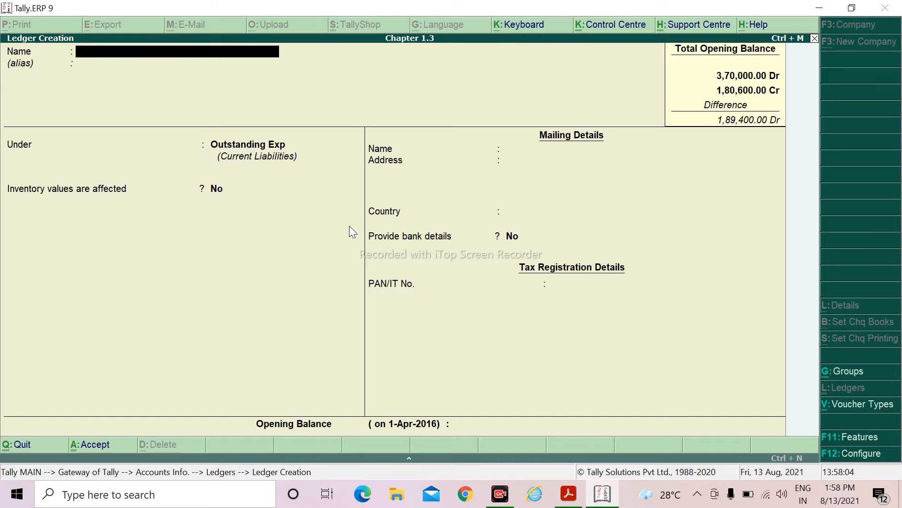
pyautogui.write('M/s')
pyautogui.write('Chase enter')
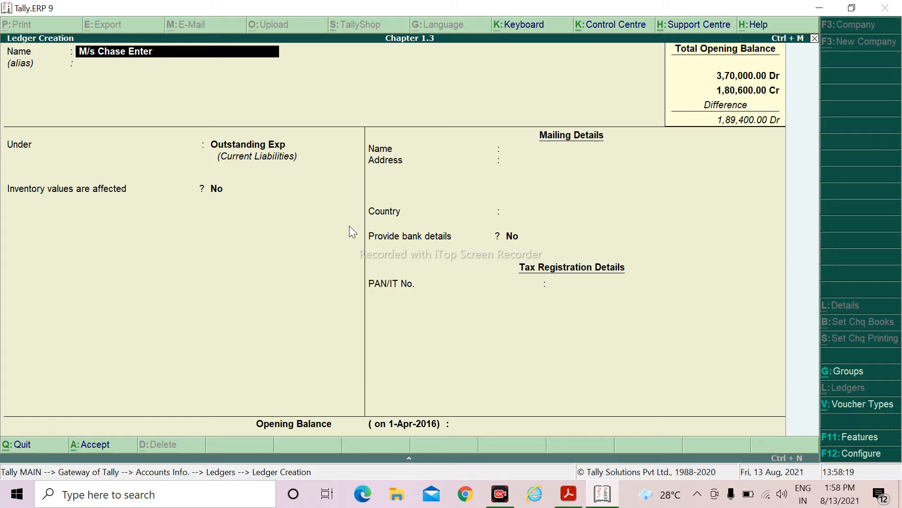
pyautogui.write('prises')
pyautogui.press('Return')
pyautogui.press('Return')
# Step: Place the ledger under Sundry Debtors, keeping bill-by-bill balances enabled and the other account settings at their defaults
pyautogui.write('S')
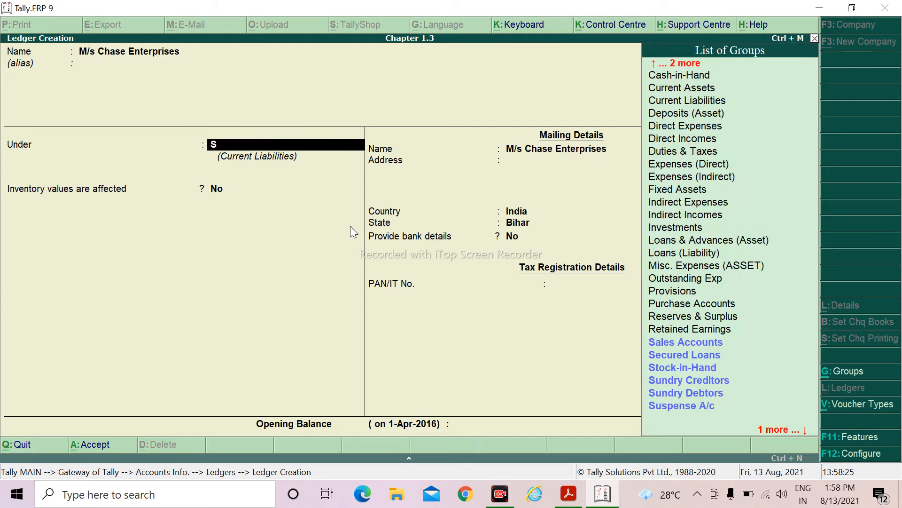
pyautogui.write('u')
pyautogui.press('Down')
pyautogui.press('Down')
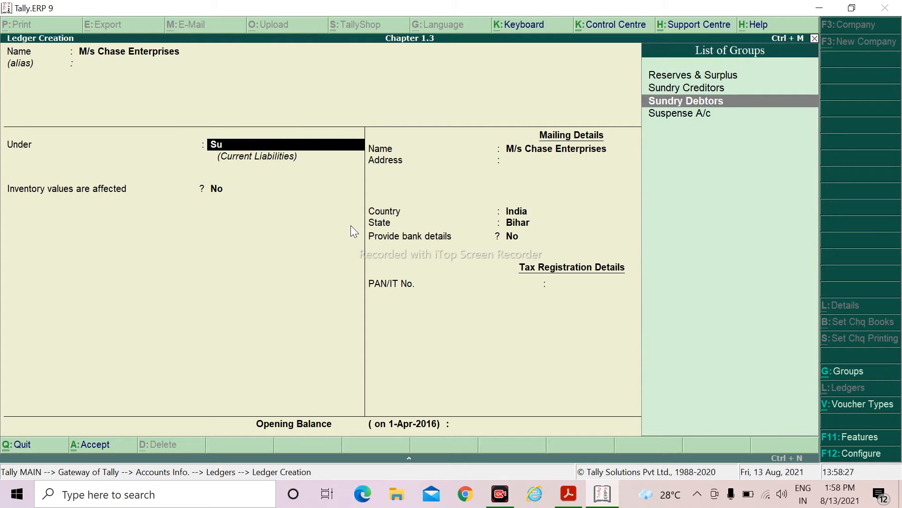
pyautogui.press('Return')
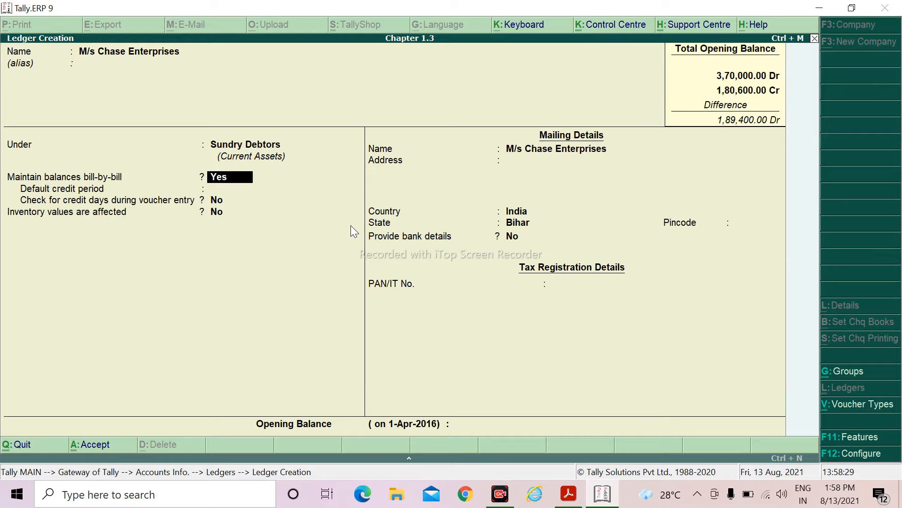
pyautogui.press('Return')
pyautogui.press('Return')
pyautogui.press('Return')
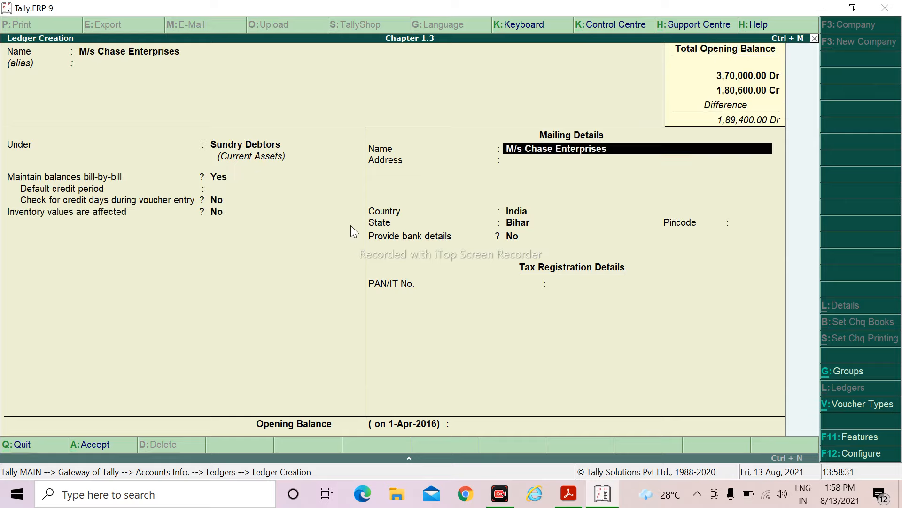
# Step: Keep the default mailing and tax details, check the PDF for the amount and enter a debit opening balance of 125000
pyautogui.press('Return')
pyautogui.press('Return')
pyautogui.press('Return')
pyautogui.press('Return')
pyautogui.press('Return')
pyautogui.press('Return')
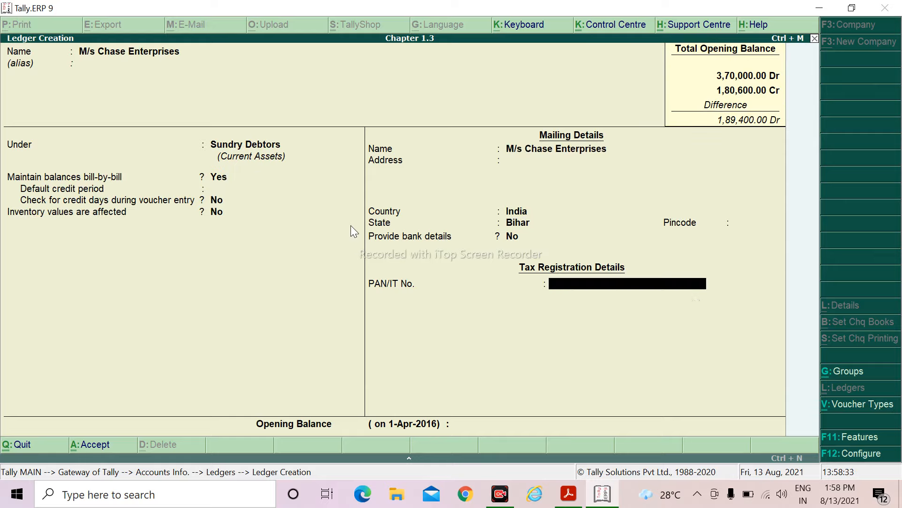
pyautogui.press('Return')
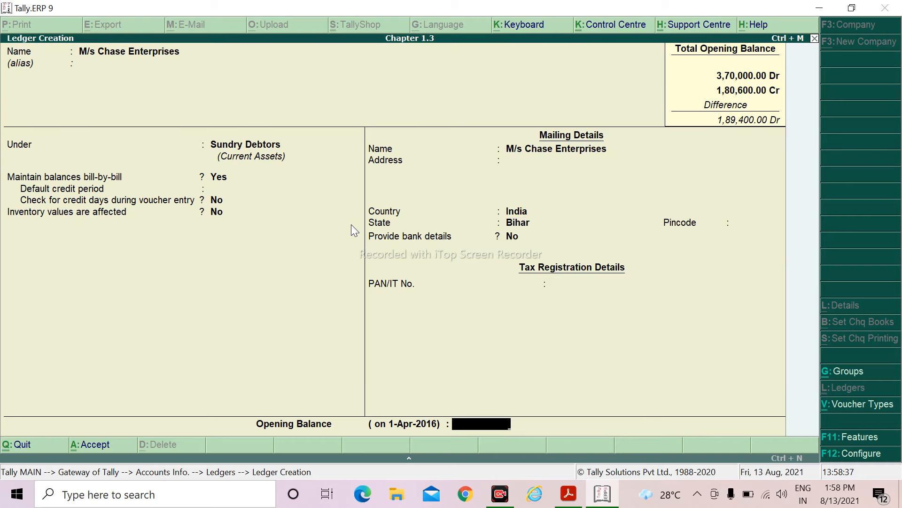
pyautogui.hotkey('alt', 'Tab')
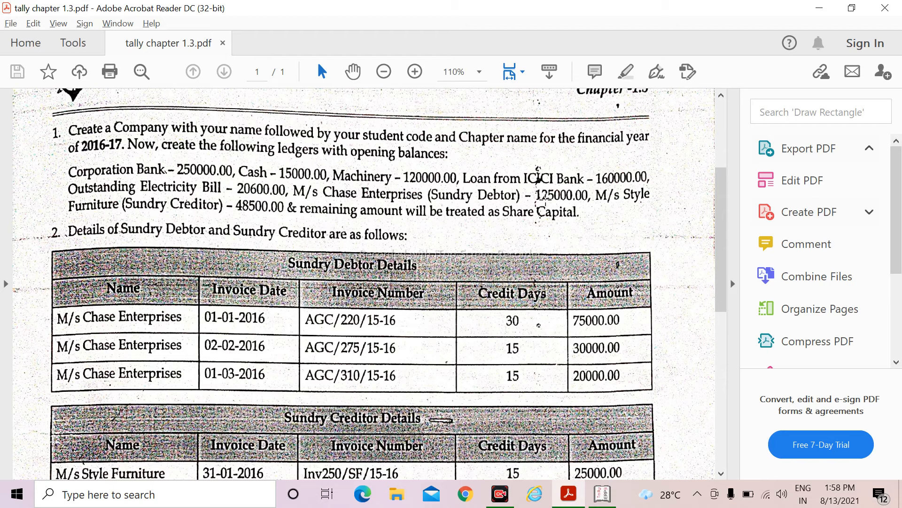
pyautogui.hotkey('alt', 'Tab')
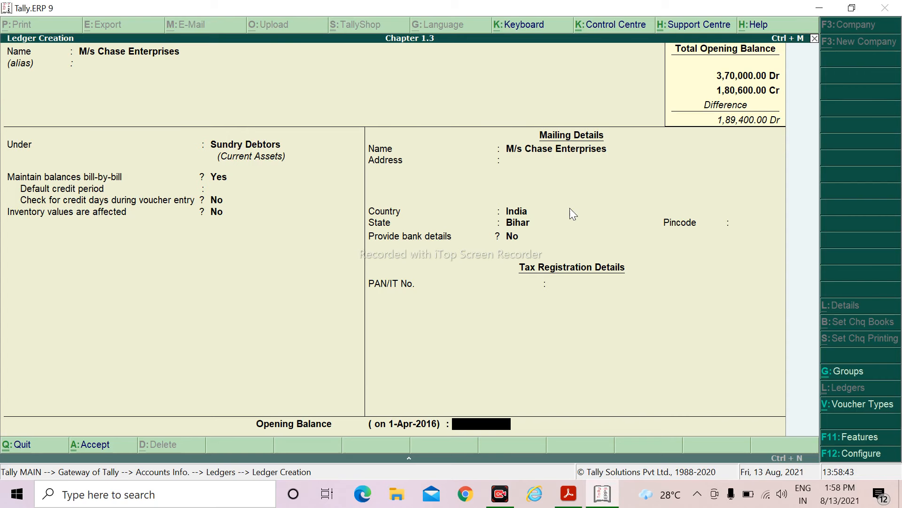
pyautogui.write('125000')
pyautogui.press('Return')
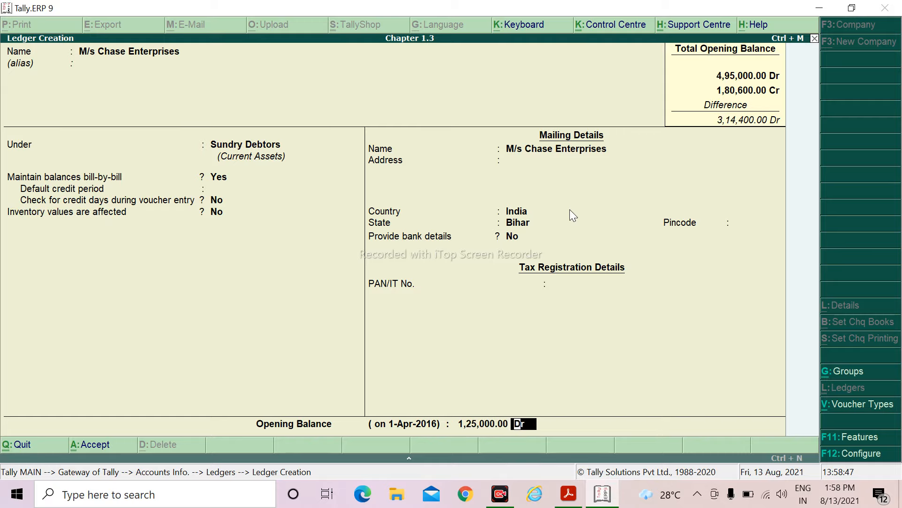
pyautogui.press('Return')
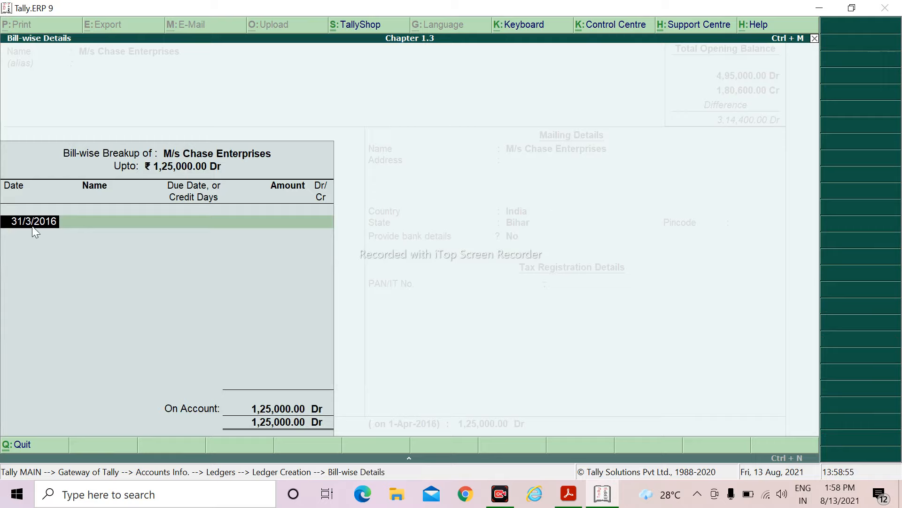
# Step: Enter the first bill from the PDF: date 1-1-16, name AGC/220/15-16, 30 credit days and amount 75000
pyautogui.hotkey('alt', 'Tab')
pyautogui.scroll(-3, 81, 264)
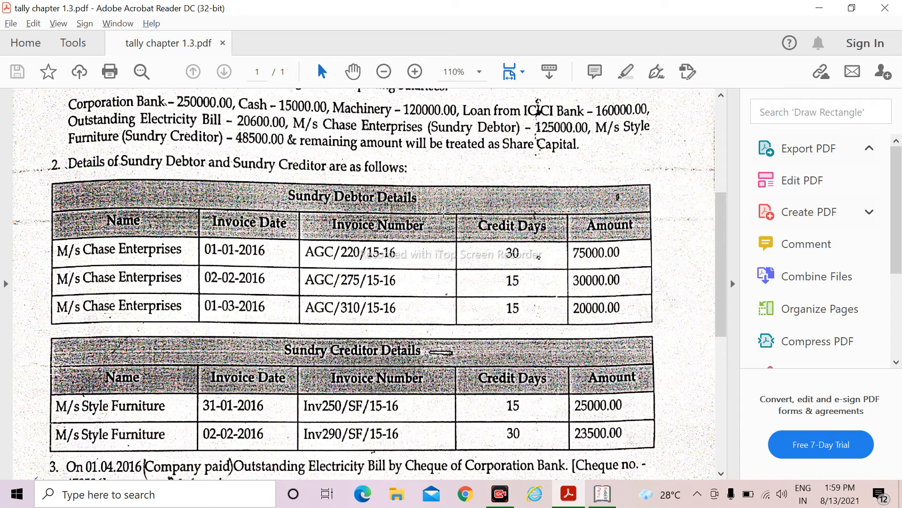
pyautogui.hotkey('alt', 'Tab')
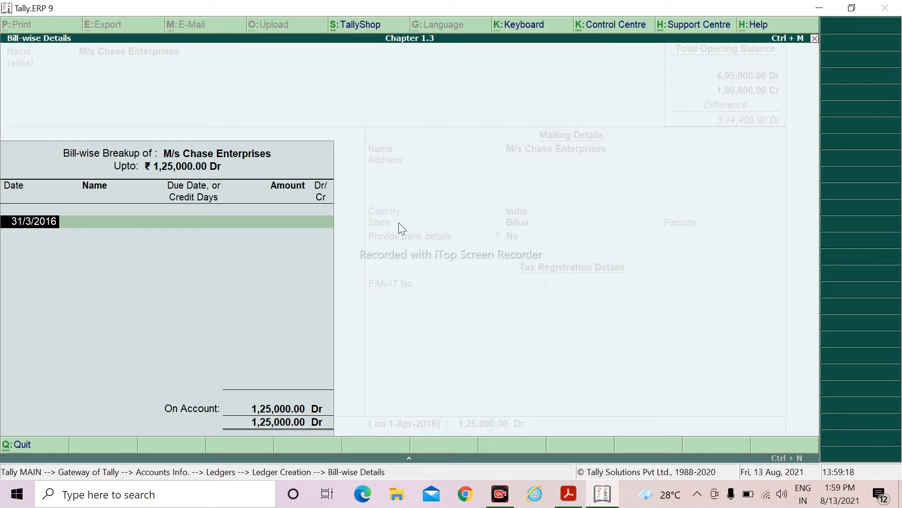
pyautogui.write('1-1-16')
pyautogui.press('Return')
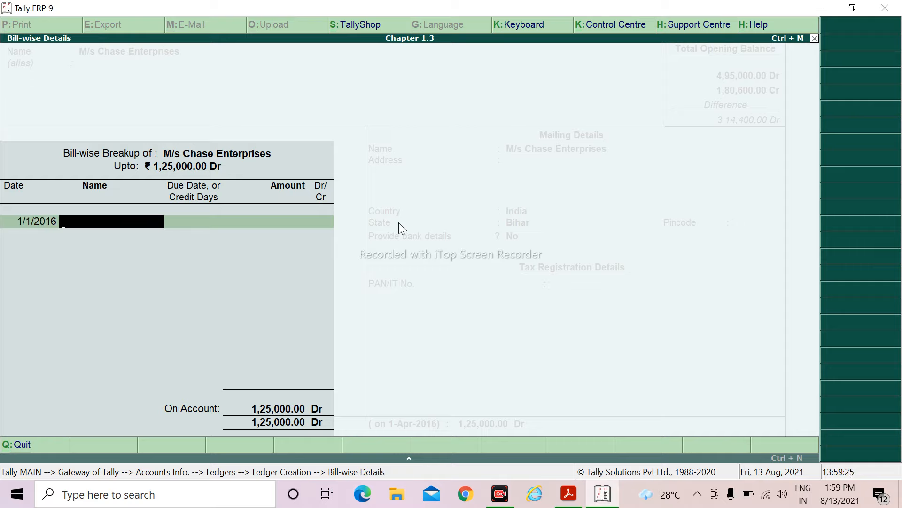
pyautogui.write('AGC/220/15-16')
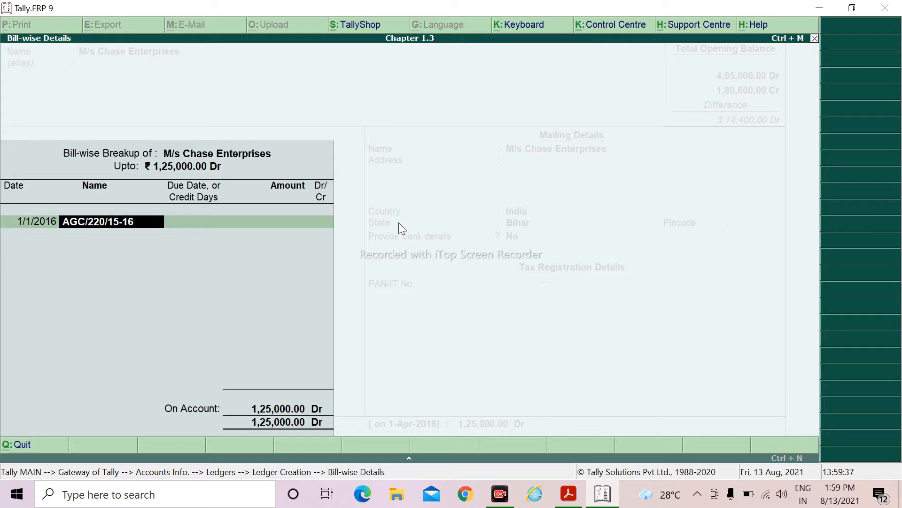
pyautogui.press('Return')
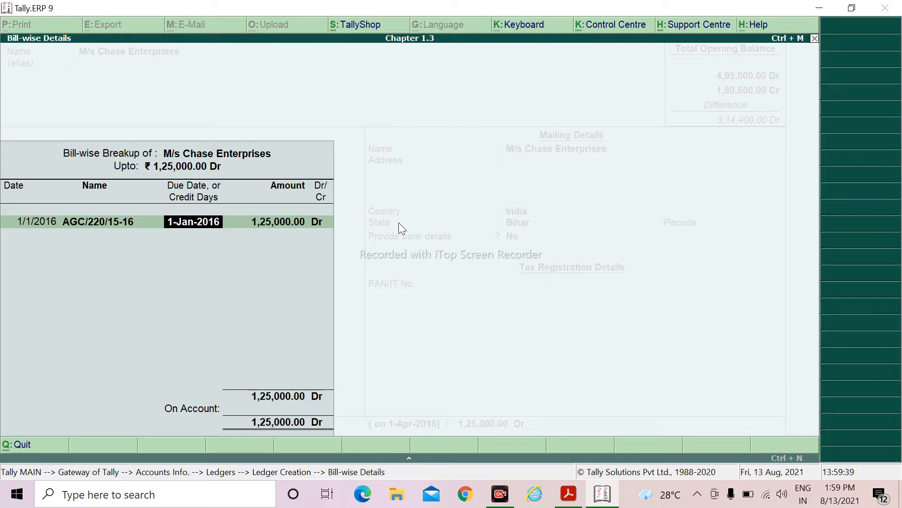
pyautogui.write('30')
pyautogui.press('Return')
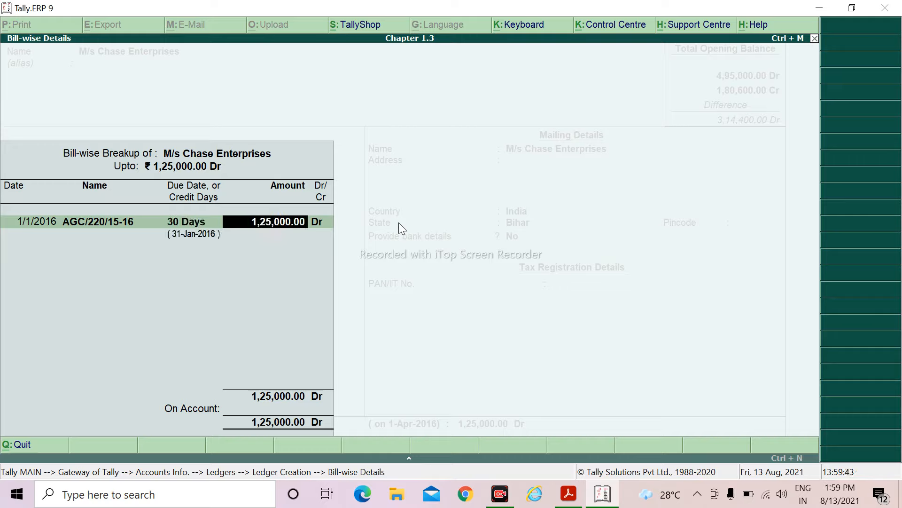
pyautogui.write('75,')
pyautogui.write('000')
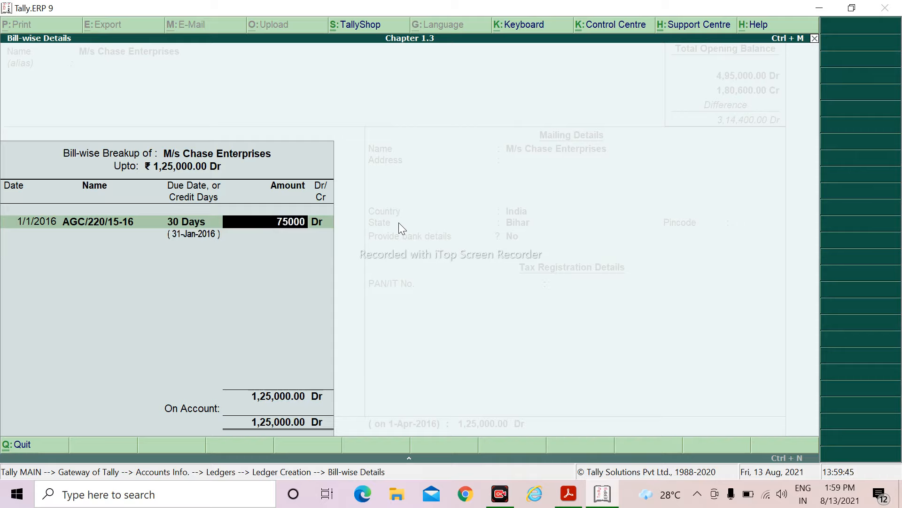
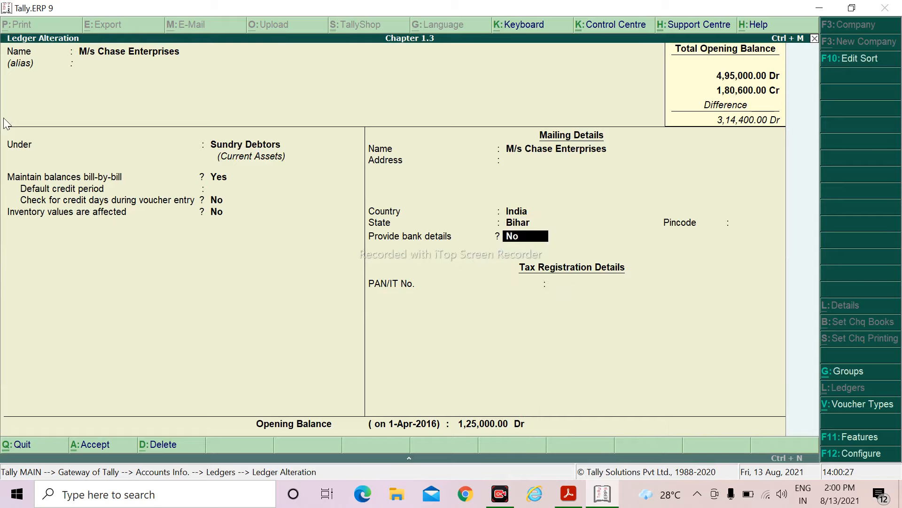
# Step: Reach the bill-wise breakup in the M/s Chase Enterprises ledger alteration and keep the first bill's values to start a second line
pyautogui.press('Return')
pyautogui.press('Return')
pyautogui.press('Return')
pyautogui.press('Return')
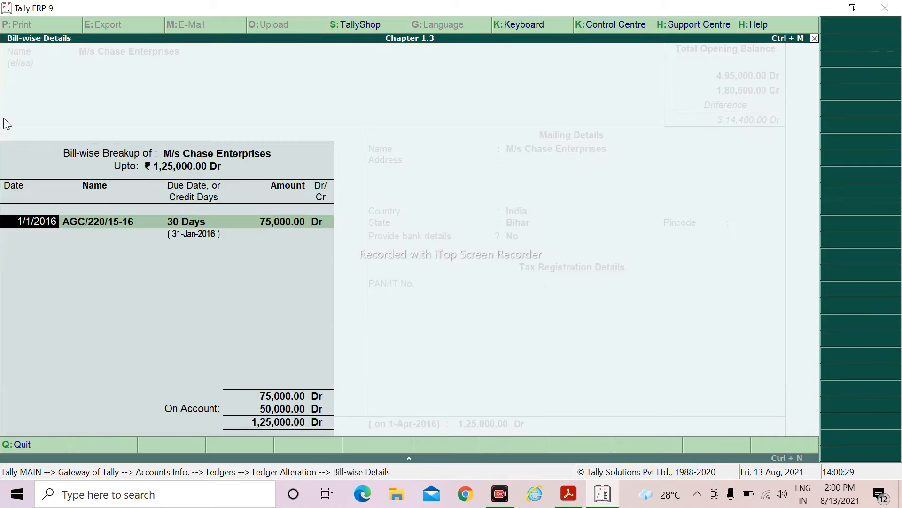
pyautogui.press('Return')
pyautogui.press('Return')
pyautogui.press('Return')
pyautogui.press('Return')
pyautogui.press('Return')
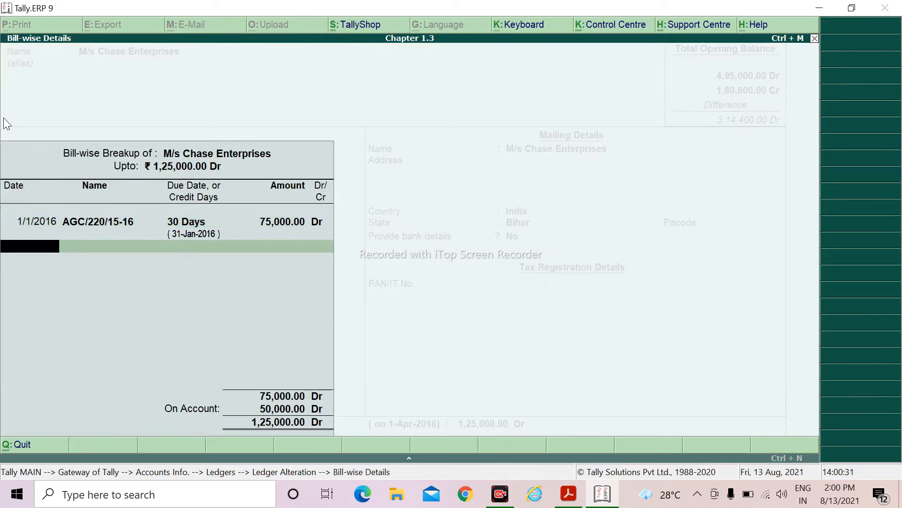
# Step: Add the second bill from the PDF: date 2-2-16, name AGC/275/15-16, 15 credit days and debit amount 30000
pyautogui.hotkey('alt', 'Tab')
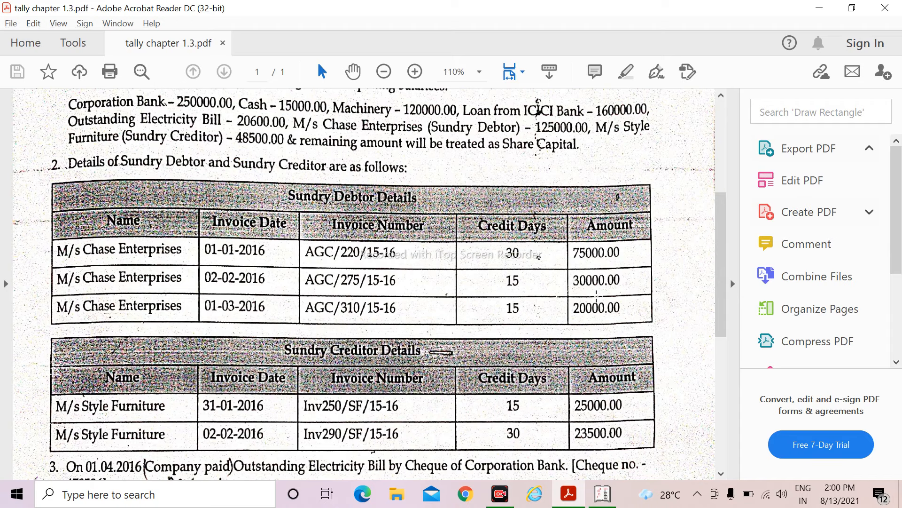
pyautogui.hotkey('alt', 'Tab')
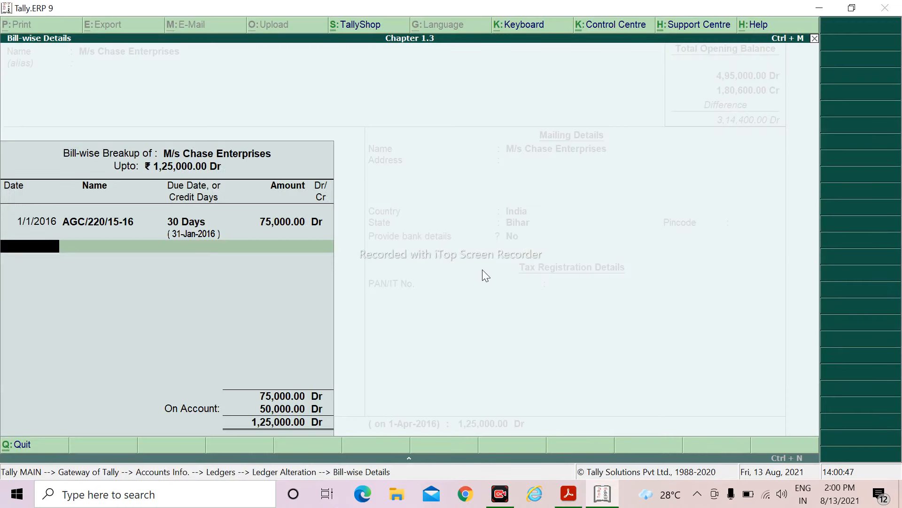
pyautogui.write('2-2-16')
pyautogui.press('Return')
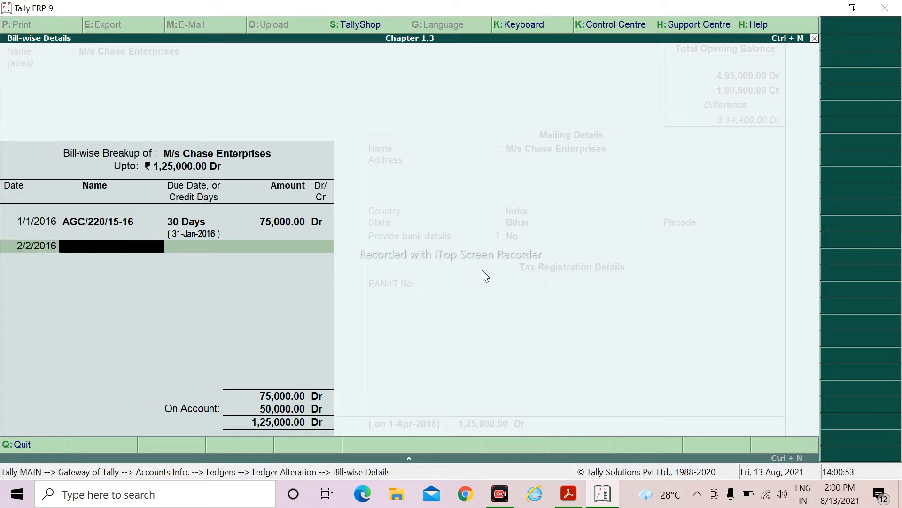
pyautogui.write('AGC/275')
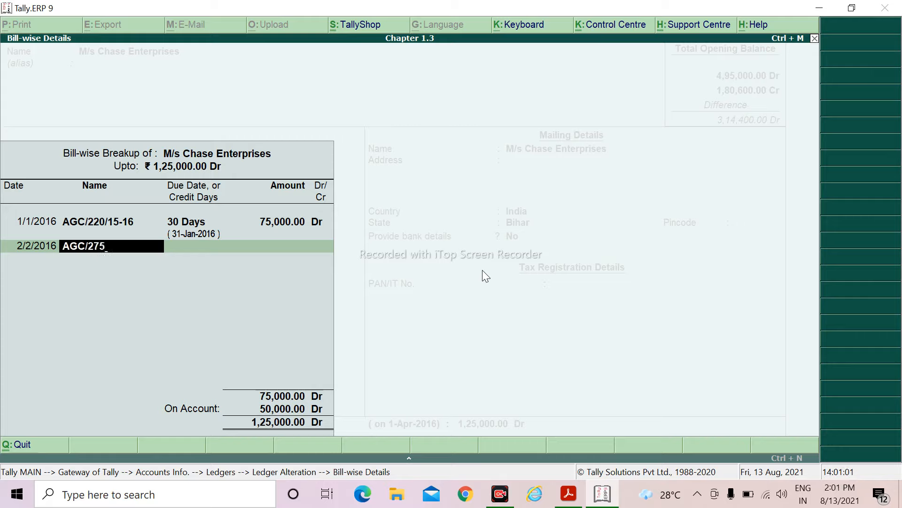
pyautogui.write('/15-16')
pyautogui.press('Return')
pyautogui.write('15')
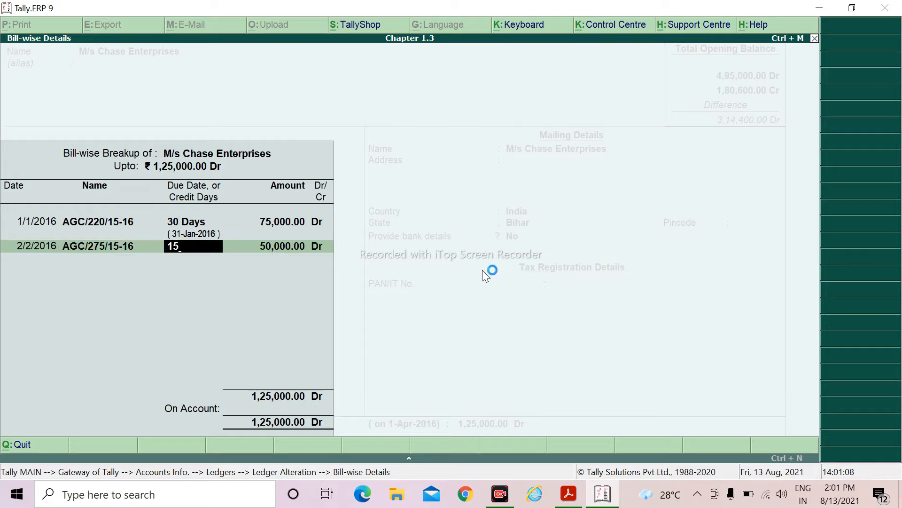
pyautogui.press('Return')
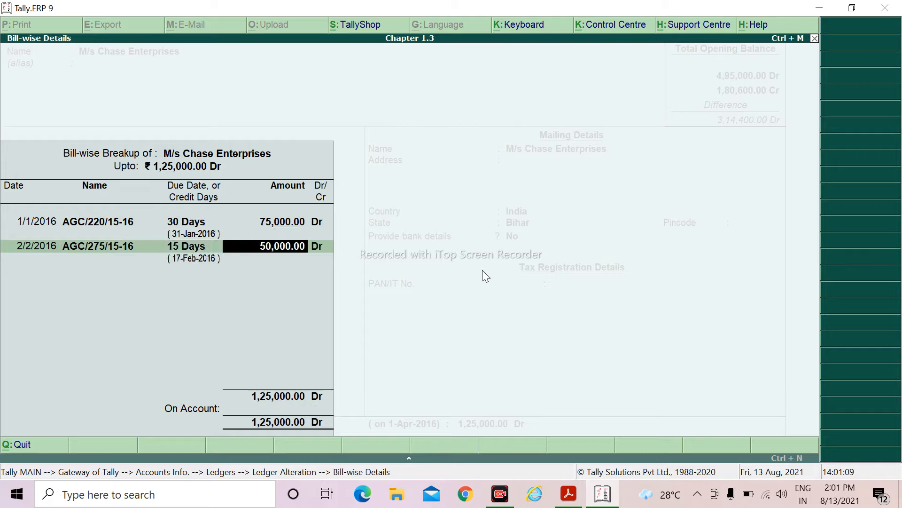
pyautogui.write('30000')
pyautogui.press('Return')
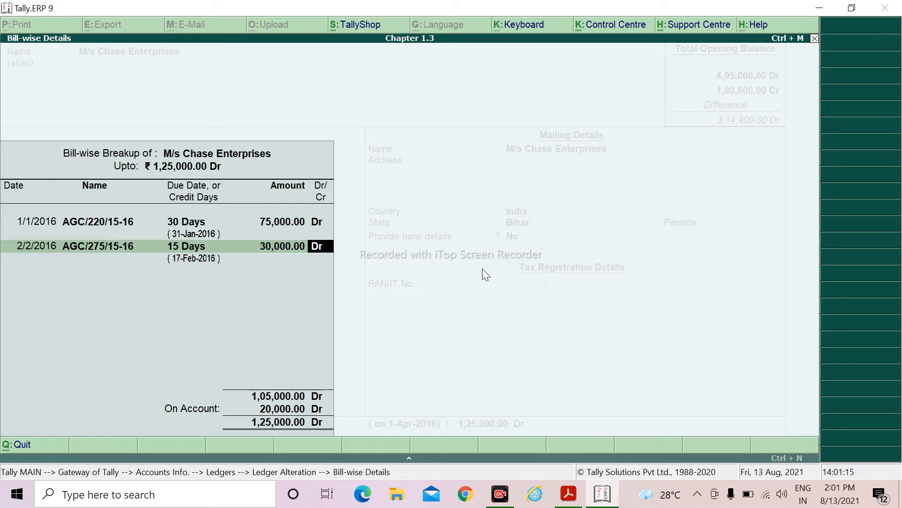
pyautogui.press('Return')
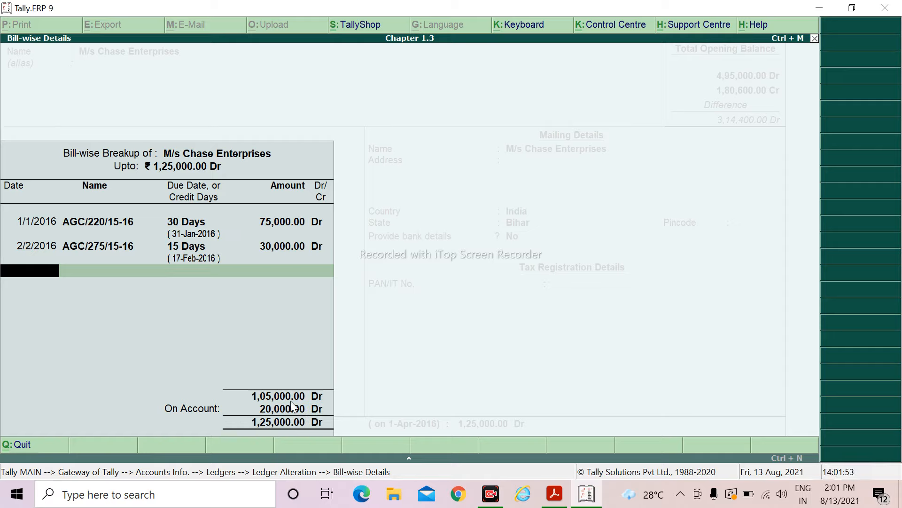
# Step: Add the third bill from the PDF: date 1-3-16, name AGC/310/15-16, 15 credit days and debit amount 20000
pyautogui.hotkey('alt', 'Tab')
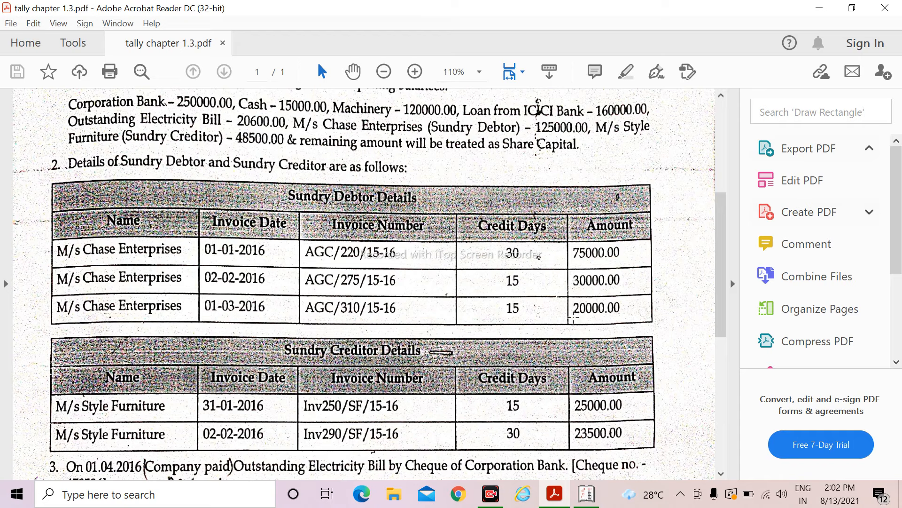
pyautogui.hotkey('alt', 'Tab')
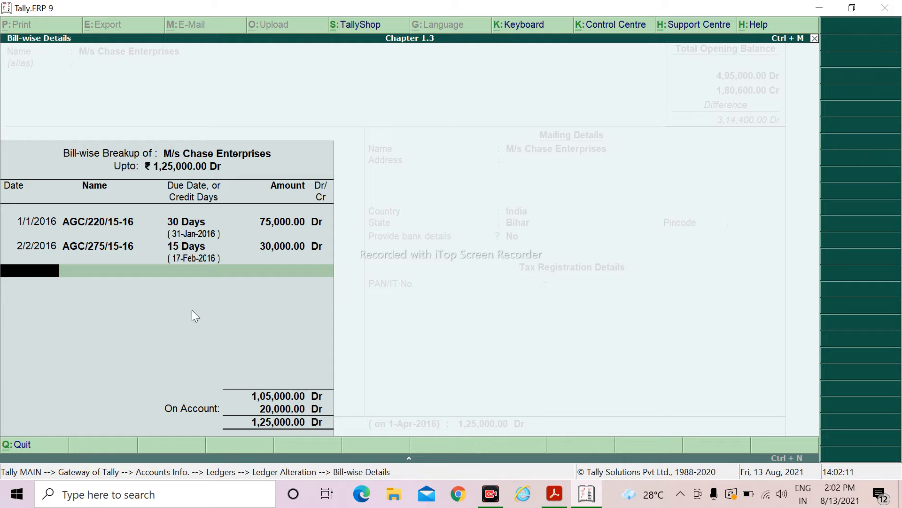
pyautogui.write('-3-16')
pyautogui.press('Return')
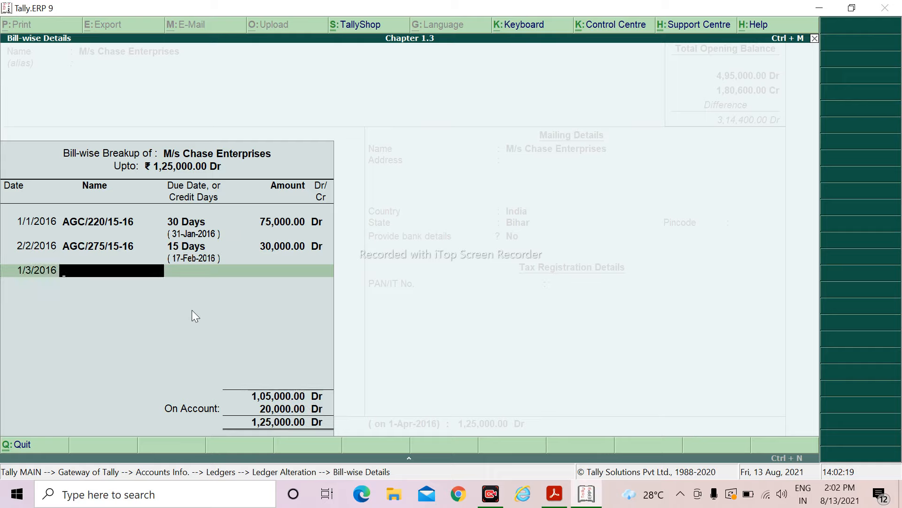
pyautogui.write('AGC/310/15-16')
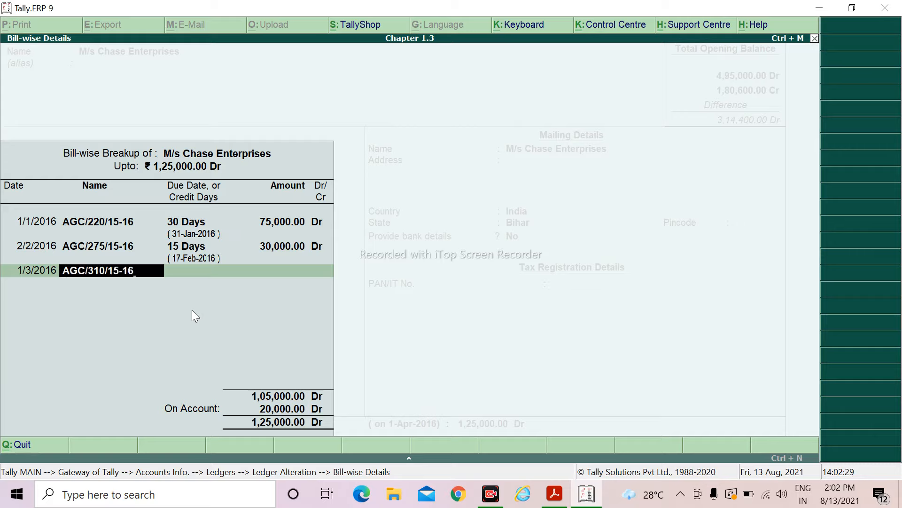
pyautogui.press('Return')
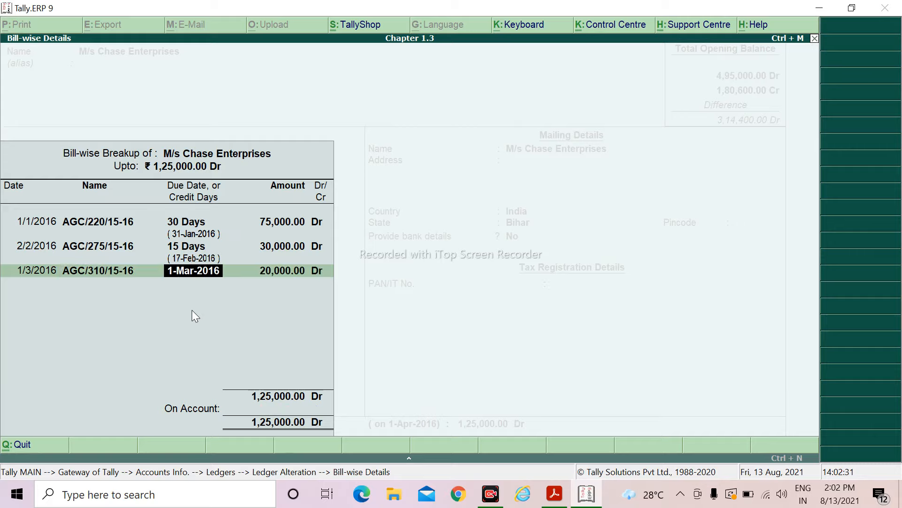
pyautogui.write('15')
pyautogui.press('Return')
pyautogui.press('Return')
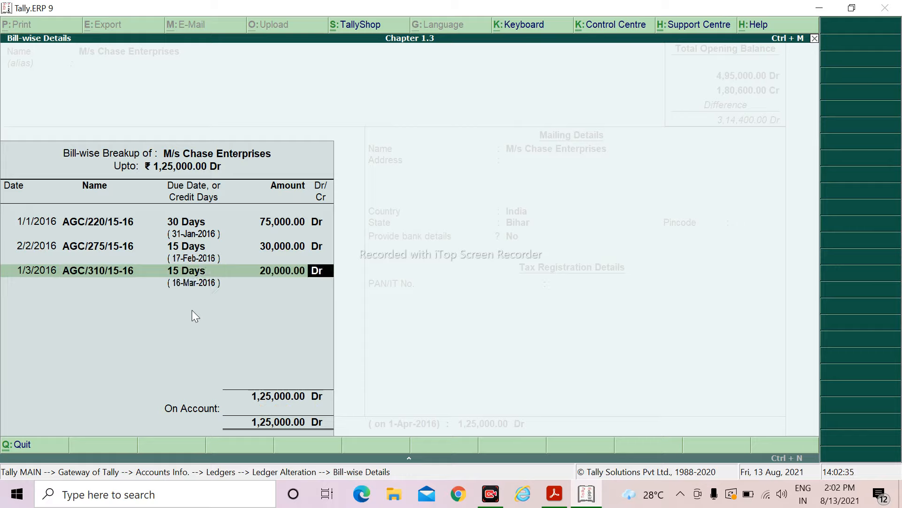
pyautogui.press('Return')
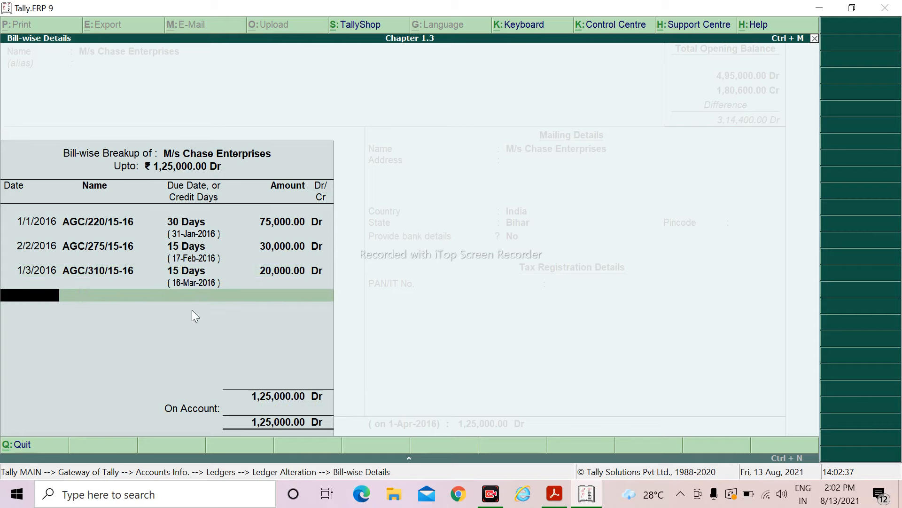
# Step: Save the M/s Chase Enterprises ledger alteration and start creating a new single ledger
pyautogui.press('Return')
pyautogui.press('Return')
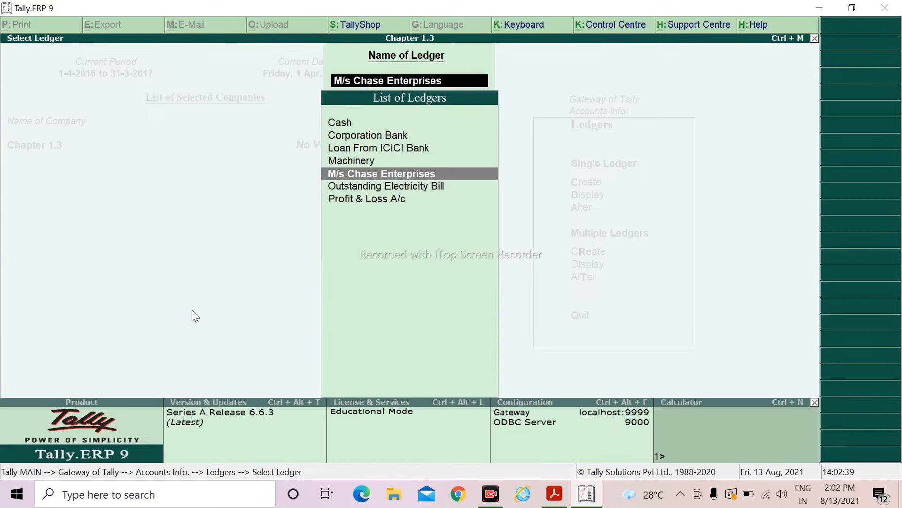
pyautogui.press('Escape')
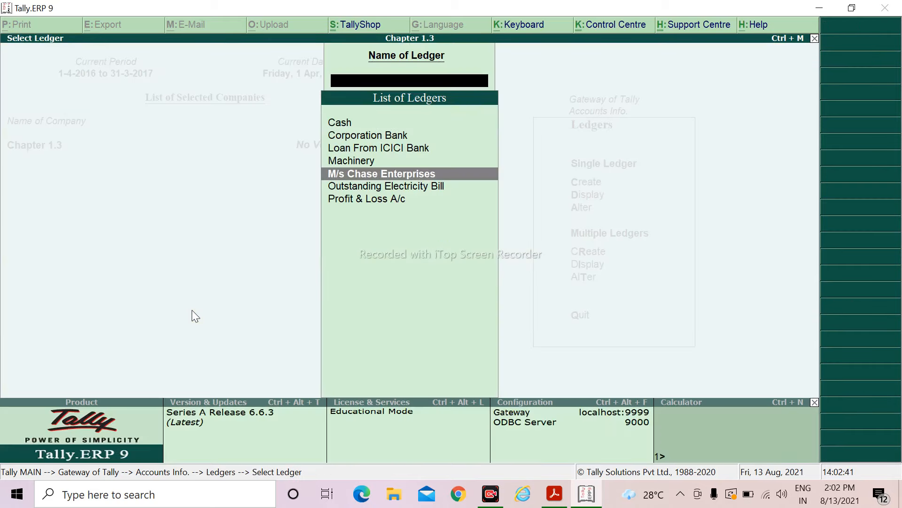
pyautogui.press('Escape')
pyautogui.press('Up')
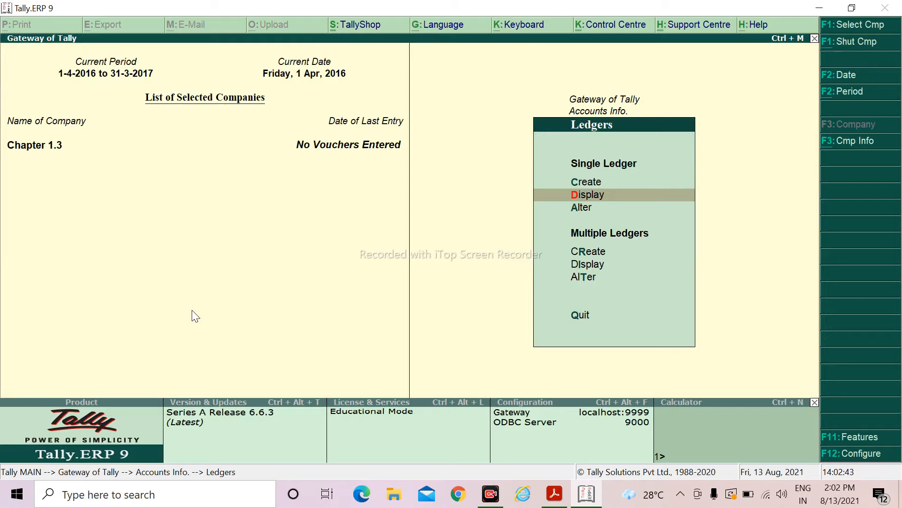
pyautogui.press('Up')
pyautogui.press('Return')
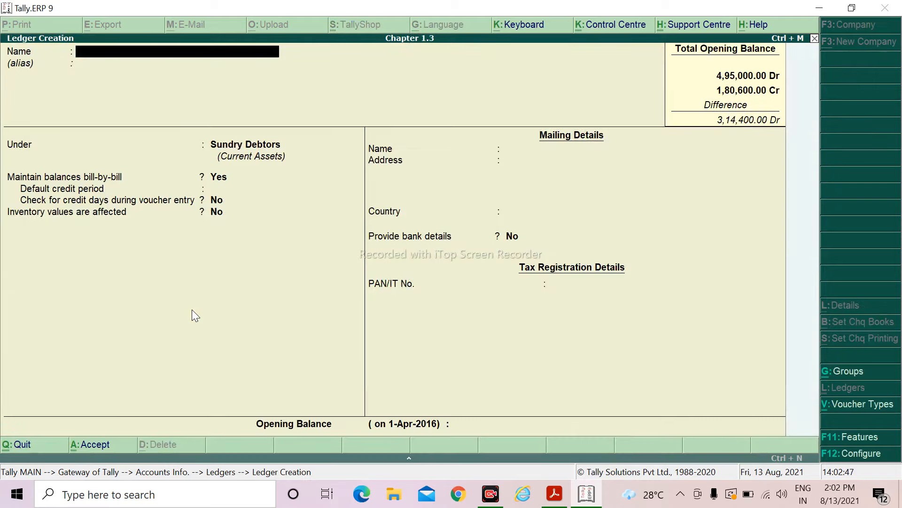
# Step: Check the creditor in the PDF, name the new ledger M/s Style Furniture and place it under Sundry Creditors
pyautogui.hotkey('alt', 'Tab')
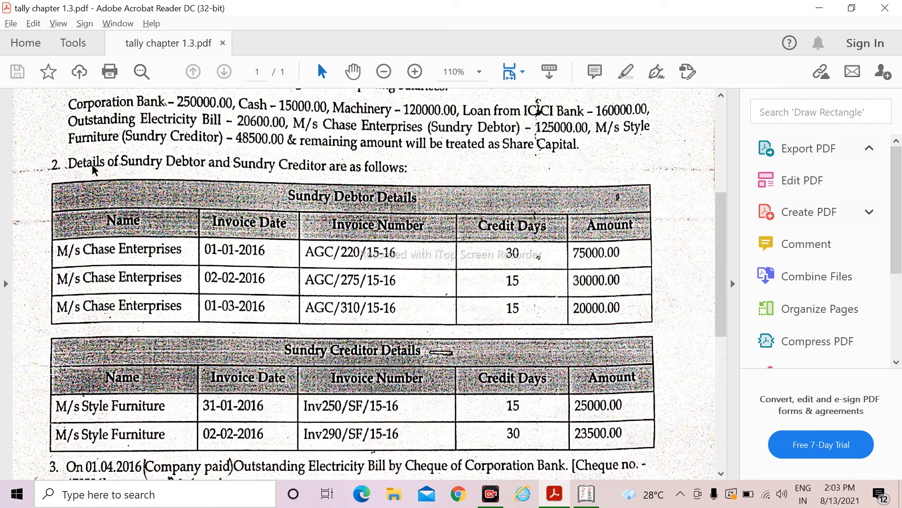
pyautogui.hotkey('alt', 'Tab')
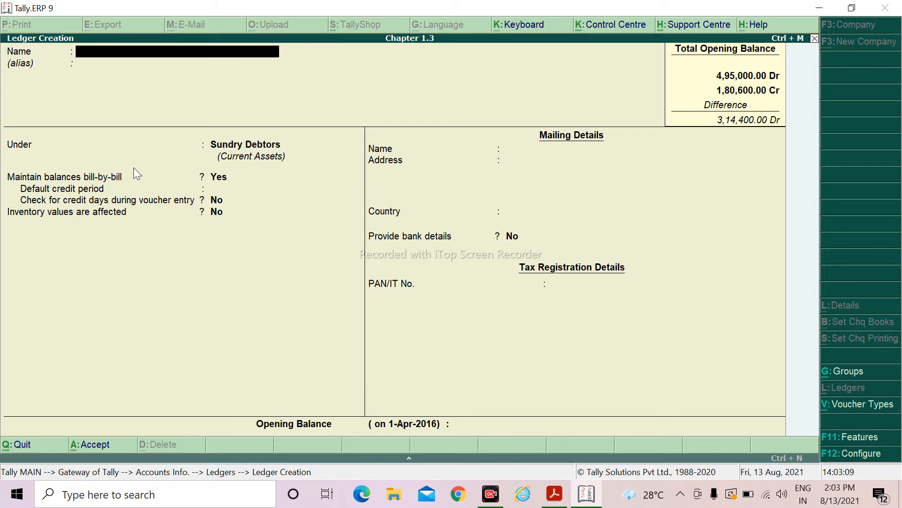
pyautogui.write('M')
pyautogui.write('/s')
pyautogui.write(' S')
pyautogui.write('t')
pyautogui.write('yle')
pyautogui.write(' f')
pyautogui.write('u')
pyautogui.write('r')
pyautogui.write('ni')
pyautogui.write('r')
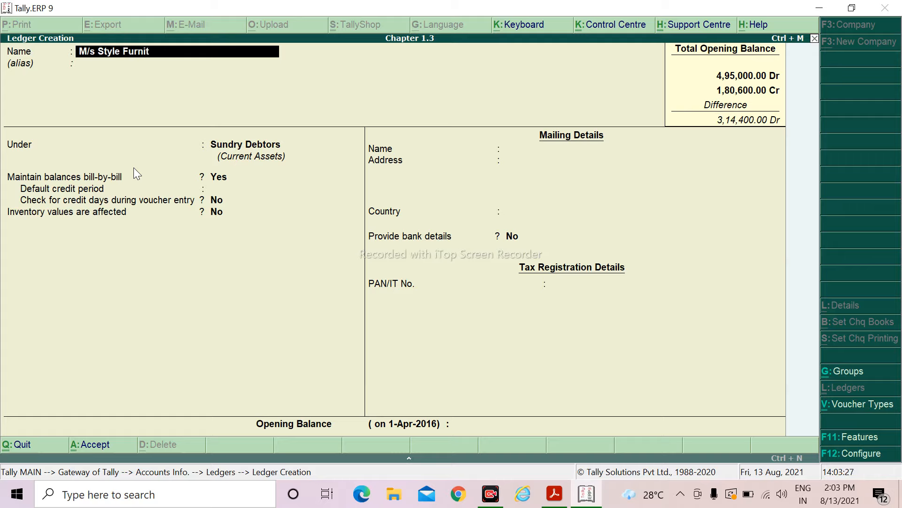
pyautogui.write('ture')
pyautogui.press('Return')
pyautogui.press('Return')
pyautogui.write('S')
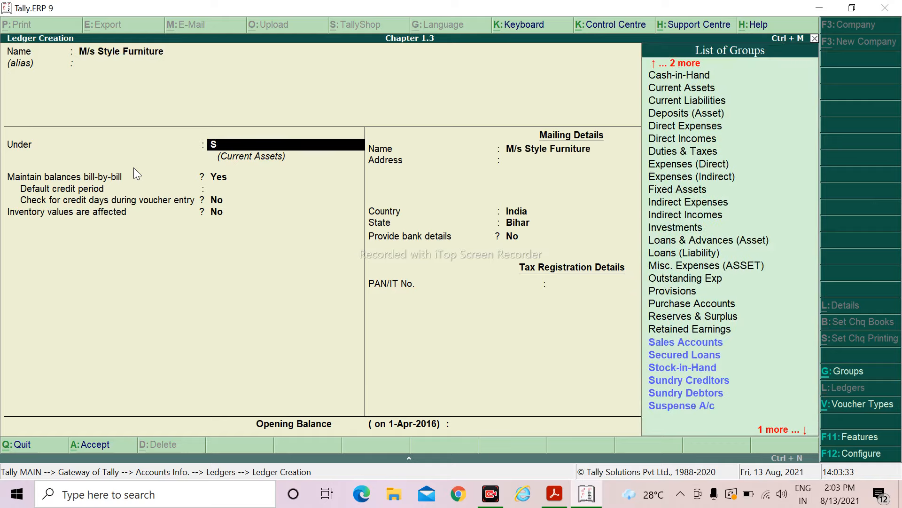
pyautogui.write('u')
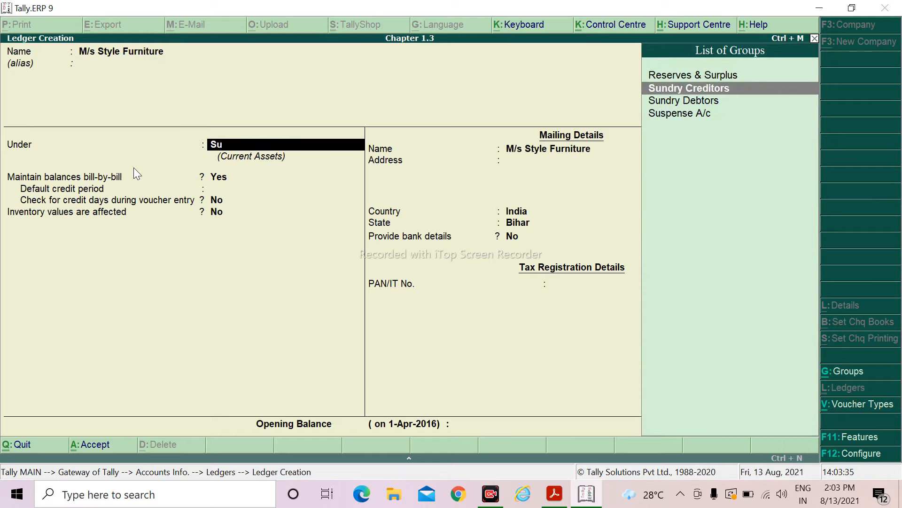
pyautogui.press('Return')
# Step: Keep the default bill-by-bill, mailing and tax details and enter a credit opening balance of 48500
pyautogui.press('Return')
pyautogui.press('Return')
pyautogui.press('Return')
pyautogui.press('Return')
pyautogui.press('Return')
pyautogui.press('Return')
pyautogui.press('Return')
pyautogui.press('Return')
pyautogui.press('Return')
pyautogui.press('Return')
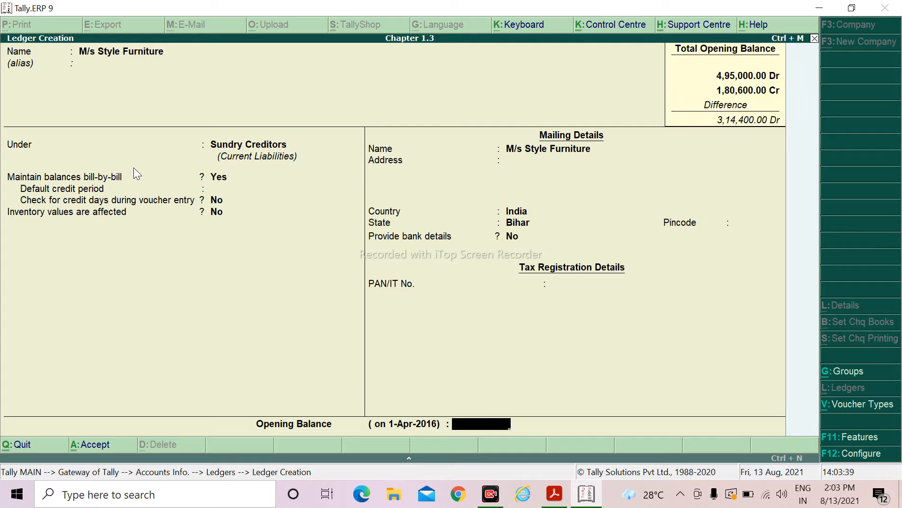
pyautogui.write('48500')
pyautogui.press('Return')
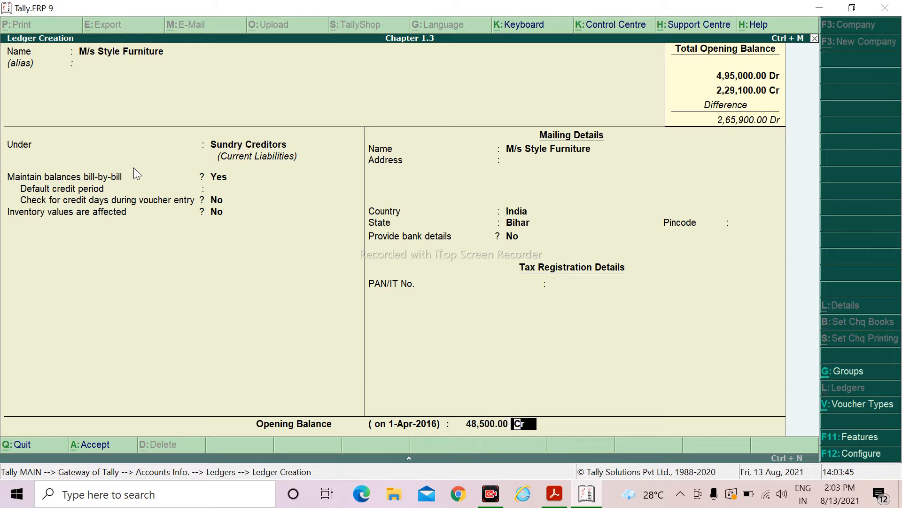
pyautogui.press('Return')
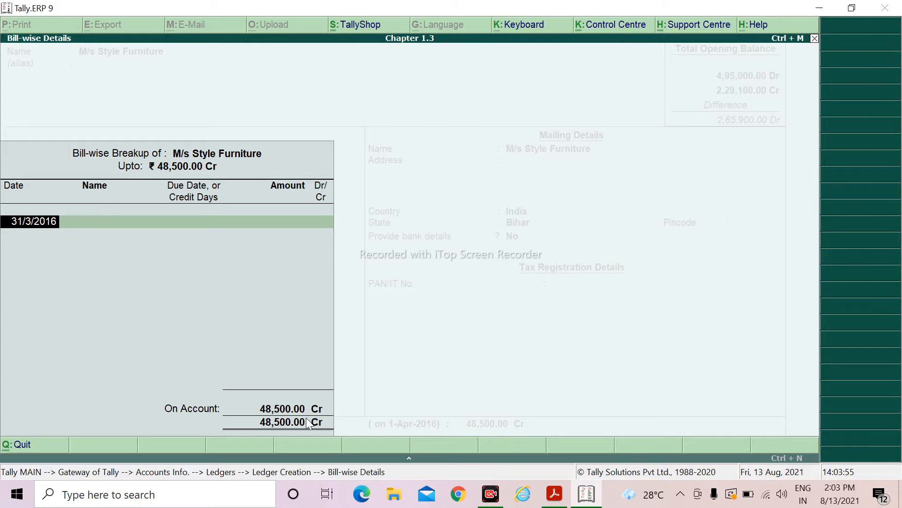
# Step: Enter the creditor's first bill from the PDF: date 31-1-16, name Inv250/SF/15-16, 15 credit days and credit amount 25000
pyautogui.hotkey('alt', 'Tab')
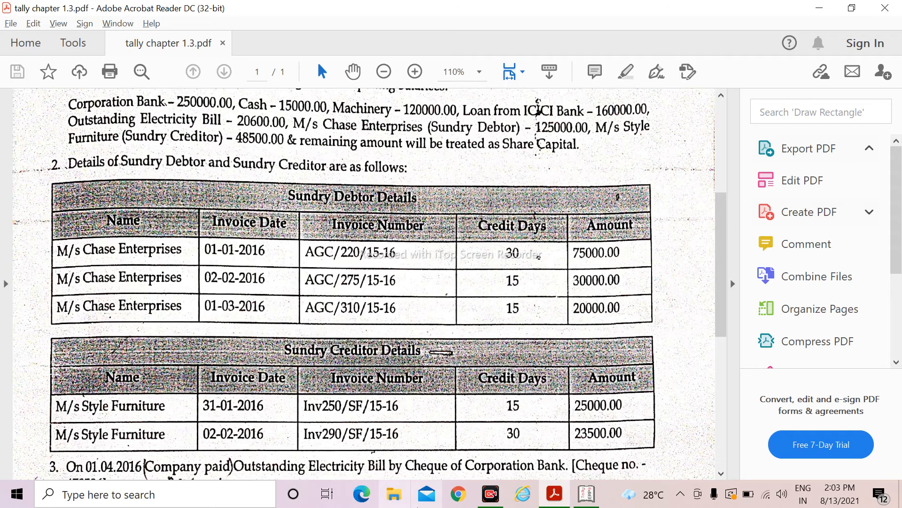
pyautogui.scroll(-3, 313, 327)
pyautogui.scroll(-3, 313, 328)
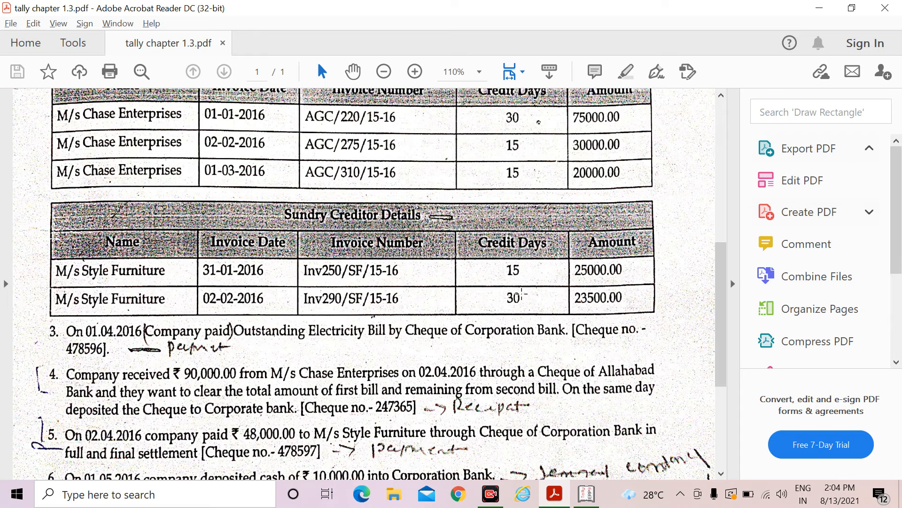
pyautogui.hotkey('alt', 'Tab')
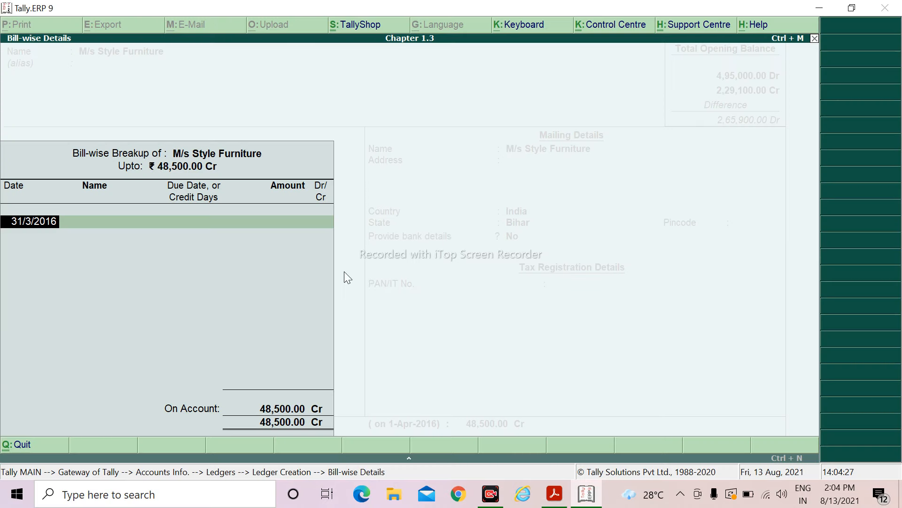
pyautogui.write('31-1-16')
pyautogui.press('Return')
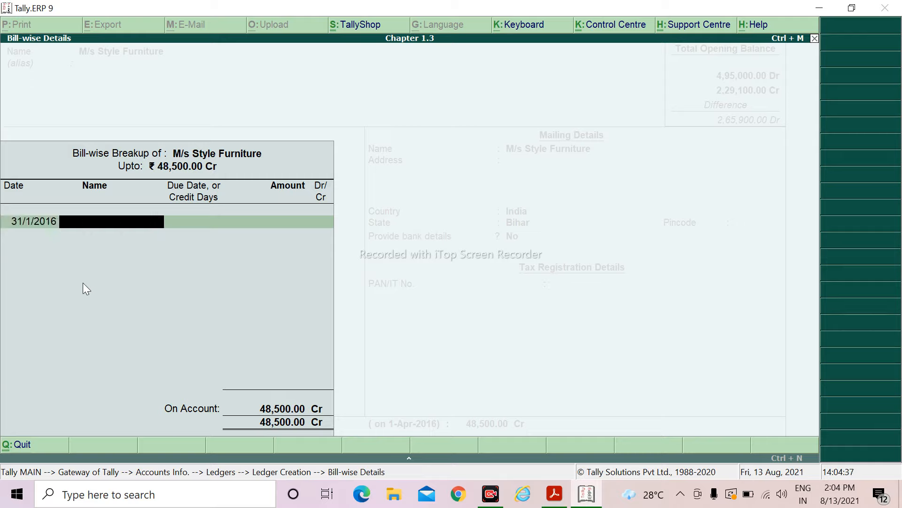
pyautogui.write('Inv')
pyautogui.write('250')
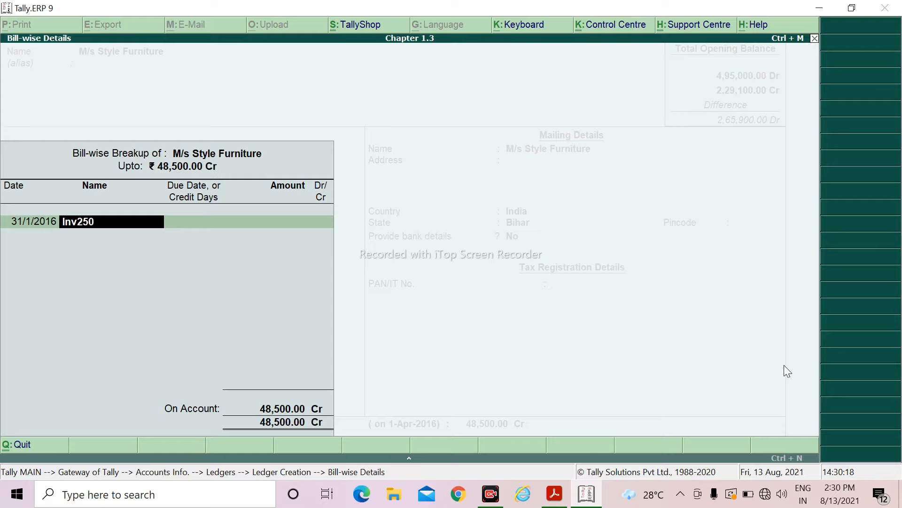
pyautogui.write('/SF/15-16')
pyautogui.press('Return')
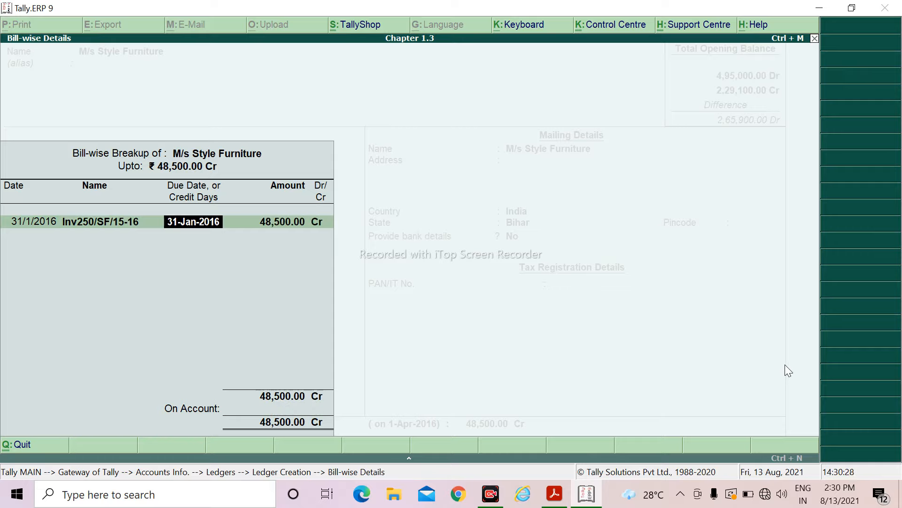
pyautogui.write('15')
pyautogui.press('Return')
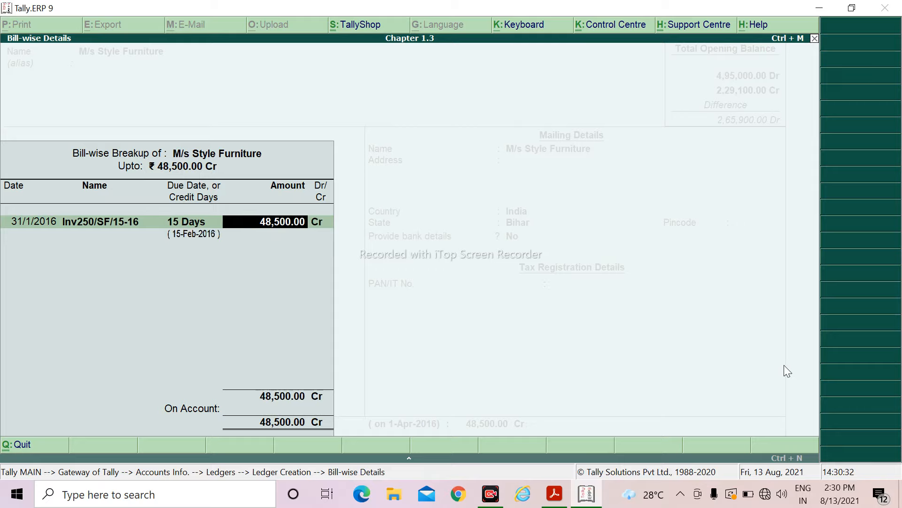
pyautogui.write('25000')
pyautogui.press('Return')
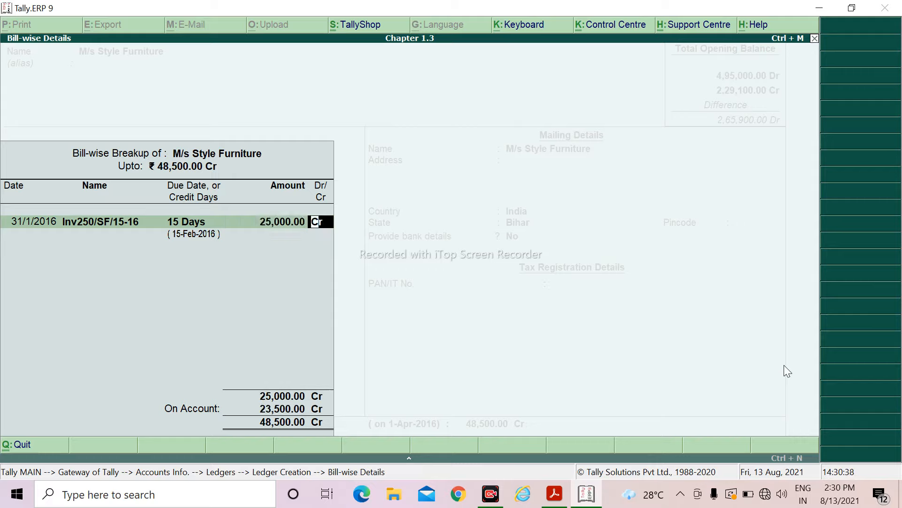
pyautogui.press('Return')
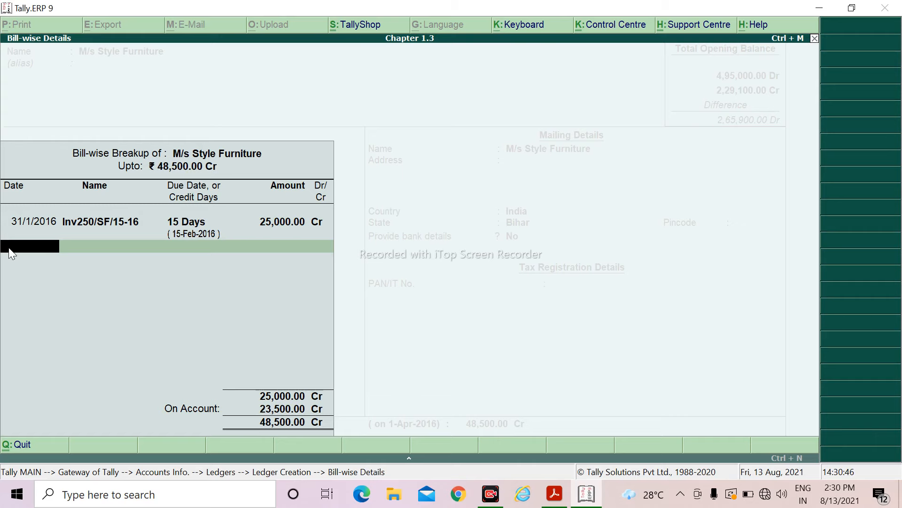
# Step: Add the creditor's second bill from the PDF: date 2-2-16, name INV290/SF/15-16, 30 credit days and credit amount 23500
pyautogui.hotkey('alt', 'Tab')
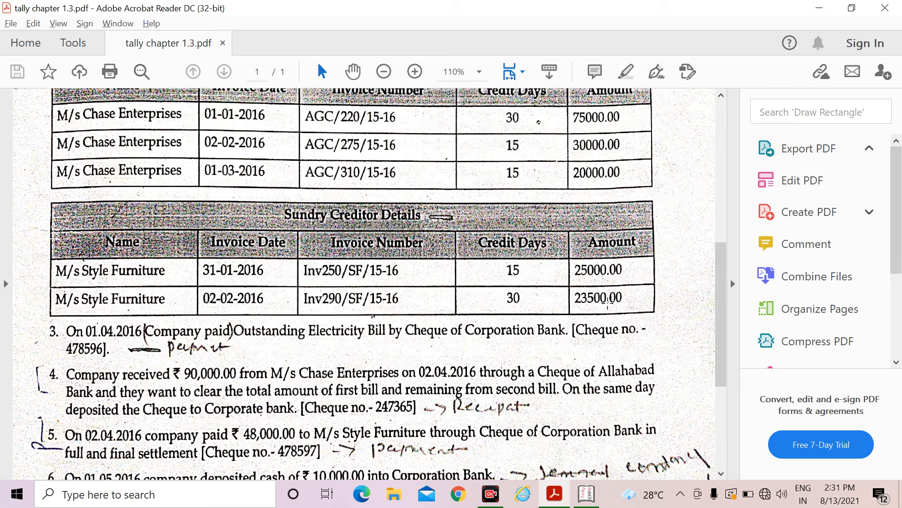
pyautogui.hotkey('alt', 'Tab')
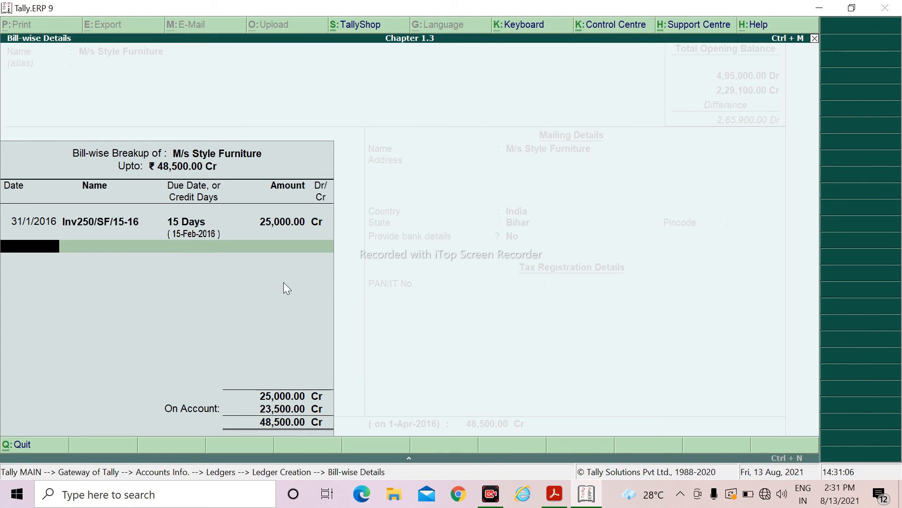
pyautogui.write('2-2-16')
pyautogui.press('Return')
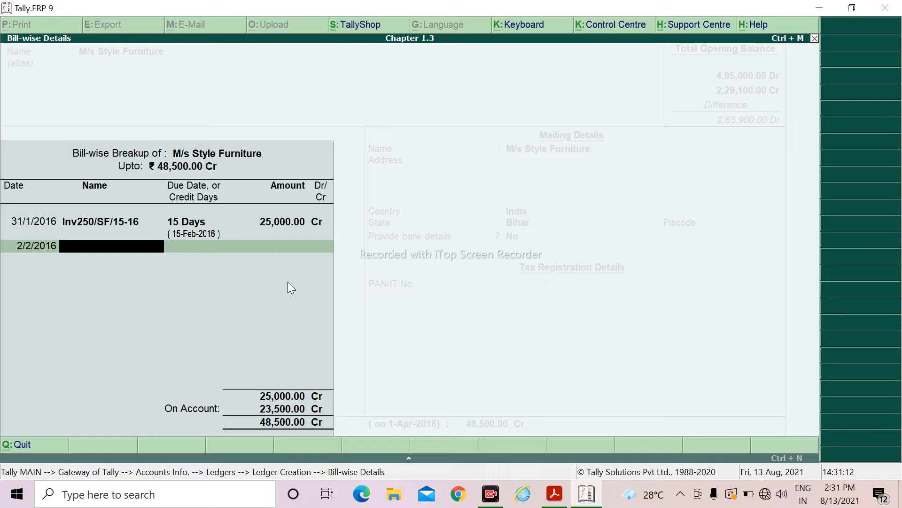
pyautogui.write('INV290/SF/15-16')
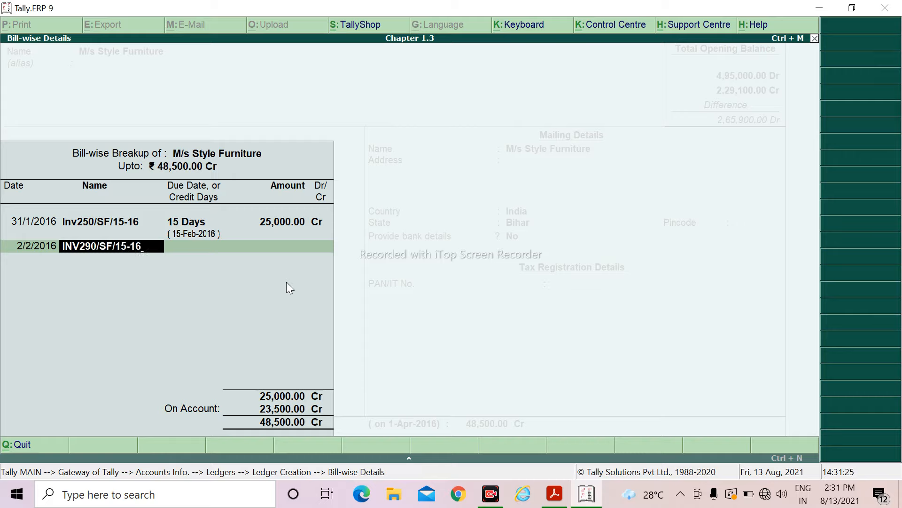
pyautogui.press('Return')
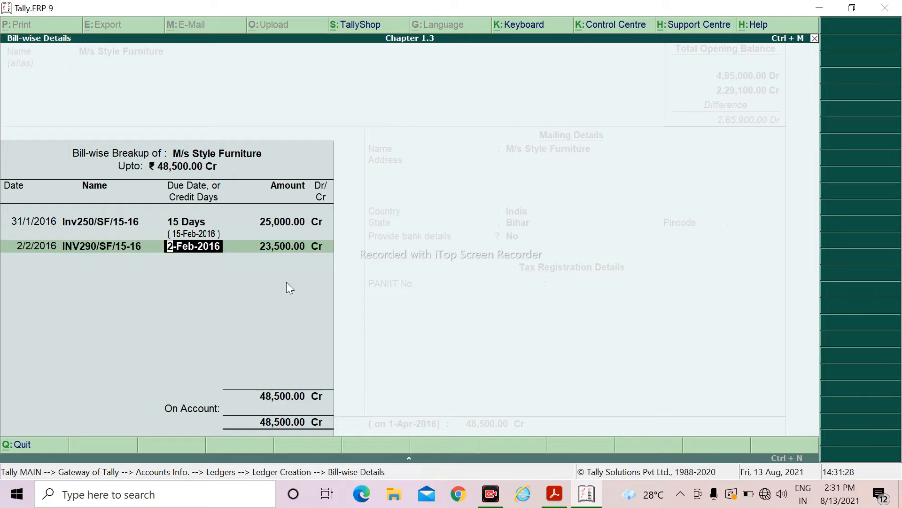
pyautogui.write('30')
pyautogui.press('Return')
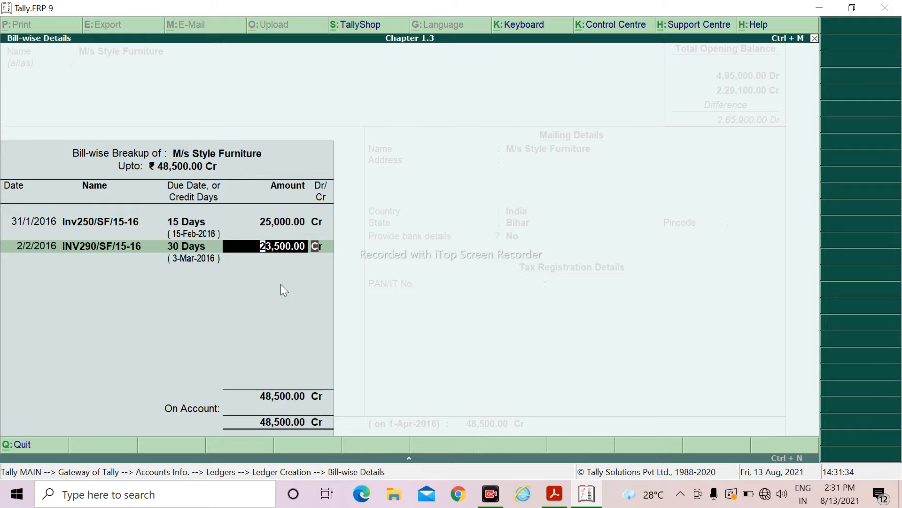
pyautogui.press('Return')
pyautogui.press('Return')
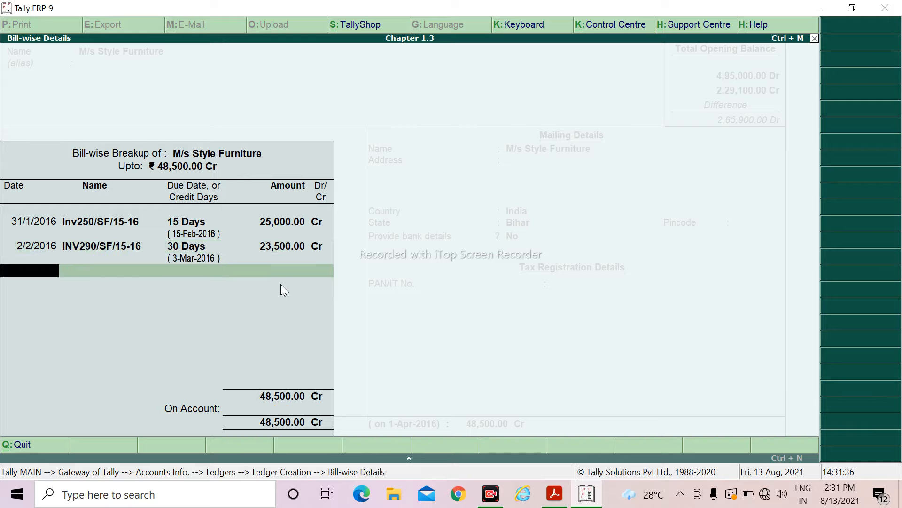
# Step: Finish the bill-wise breakup, save the M/s Style Furniture ledger and check the list of required ledgers in the PDF
pyautogui.press('Return')
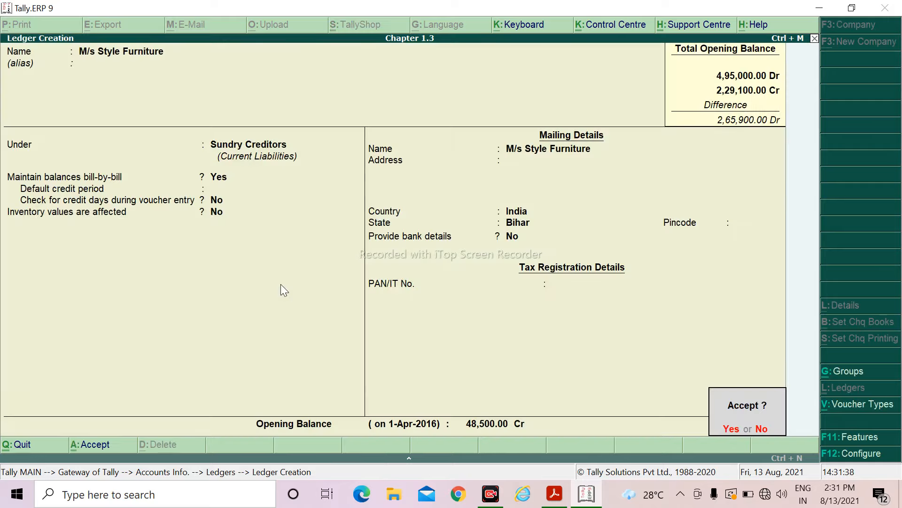
pyautogui.press('Return')
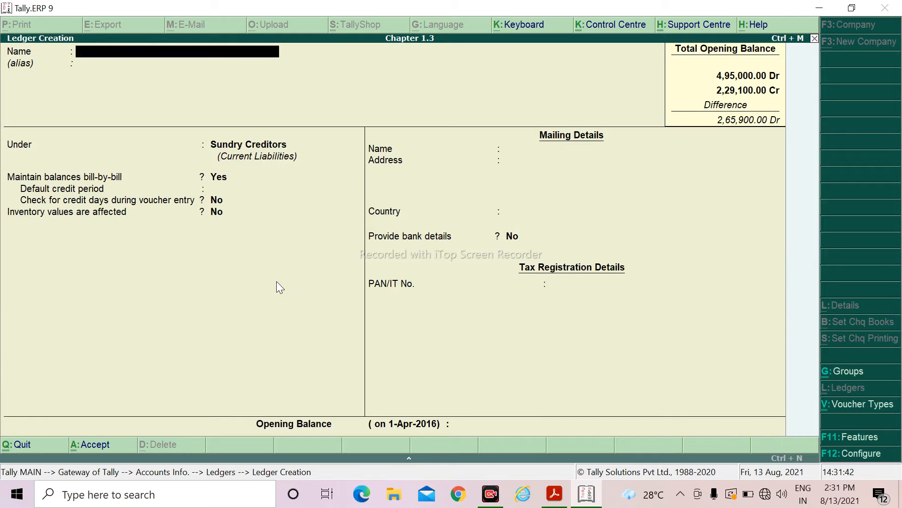
pyautogui.hotkey('alt', 'Tab')
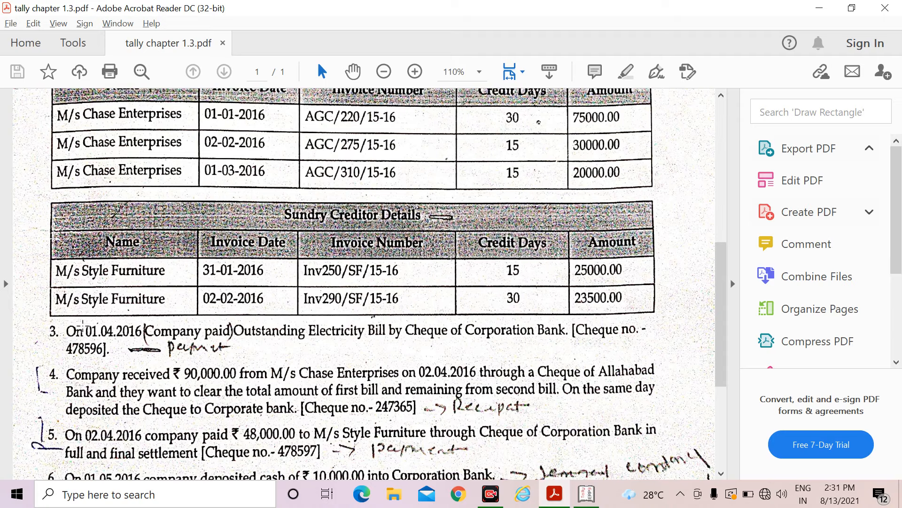
pyautogui.scroll(3, 277, 283)
pyautogui.scroll(4, 86, 320)
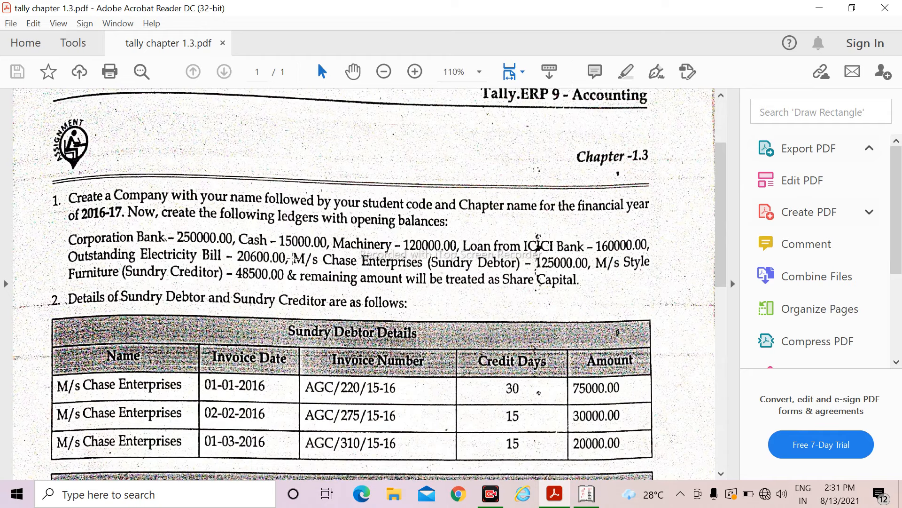
pyautogui.hotkey('alt', 'Tab')
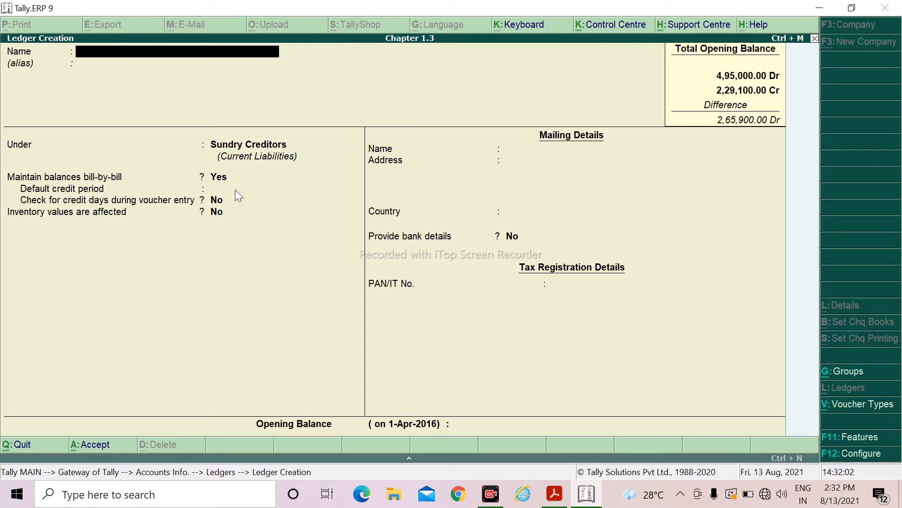
# Step: Alter the existing Cash ledger to an opening balance of 15000, save it and return to the Gateway of Tally
pyautogui.press('Escape')
pyautogui.press('Return')
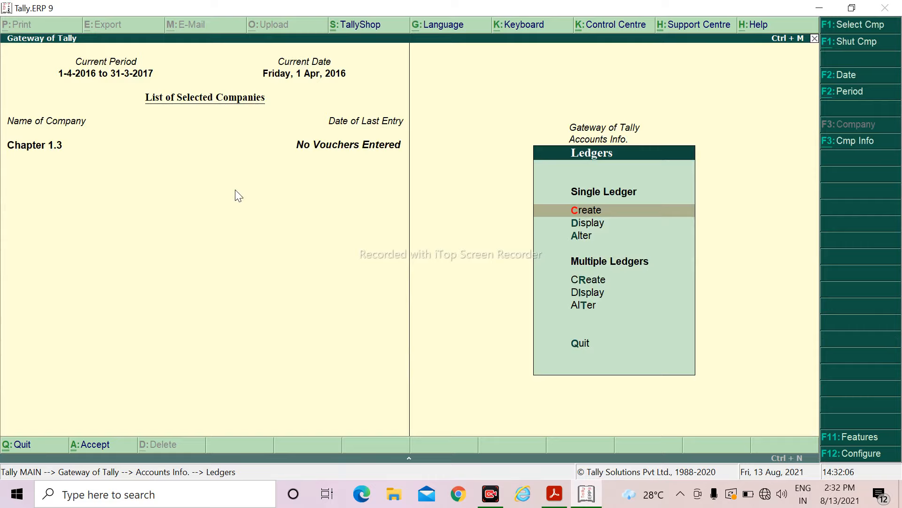
pyautogui.press('Down')
pyautogui.press('Down')
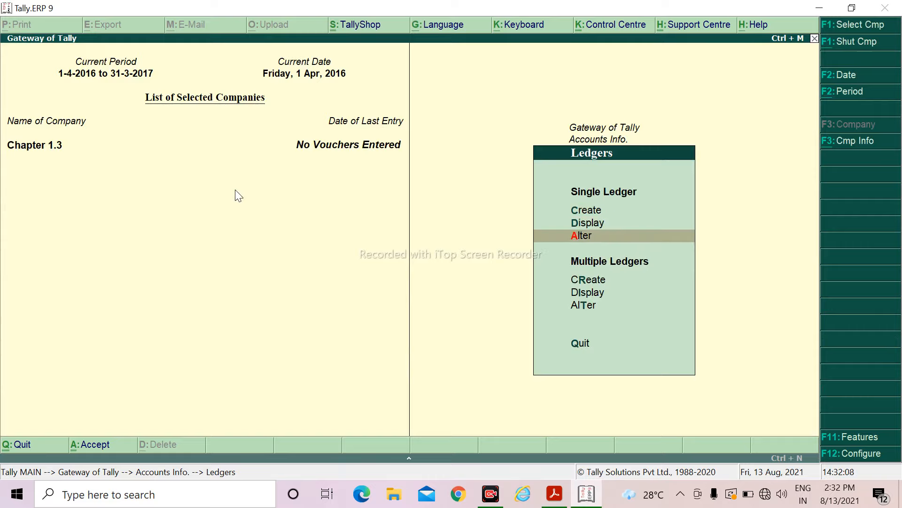
pyautogui.press('Return')
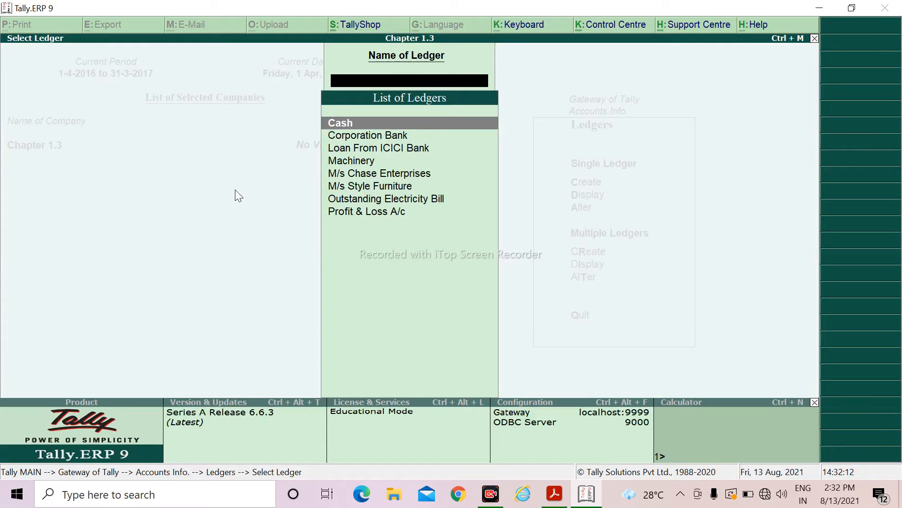
pyautogui.press('Return')
pyautogui.press('Return')
pyautogui.press('Return')
pyautogui.press('Return')
pyautogui.press('Return')
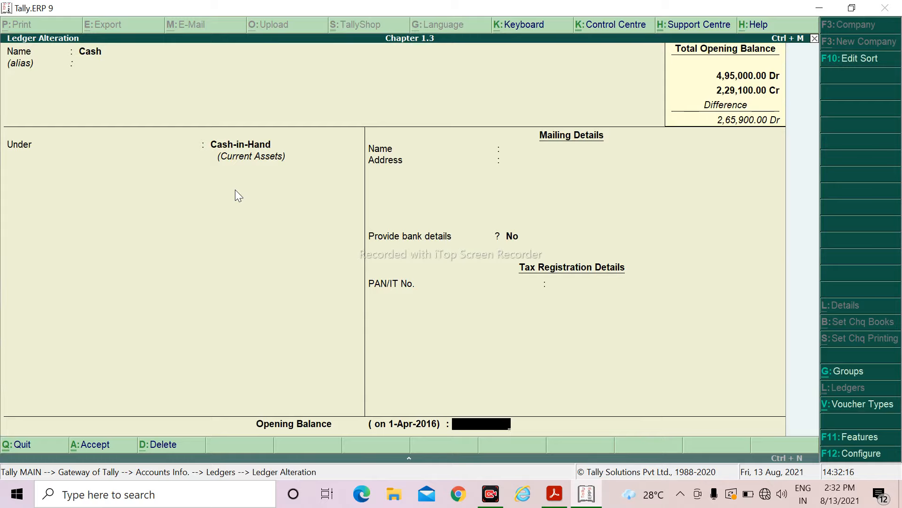
pyautogui.write('15000')
pyautogui.press('Return')
pyautogui.press('Return')
pyautogui.press('Return')
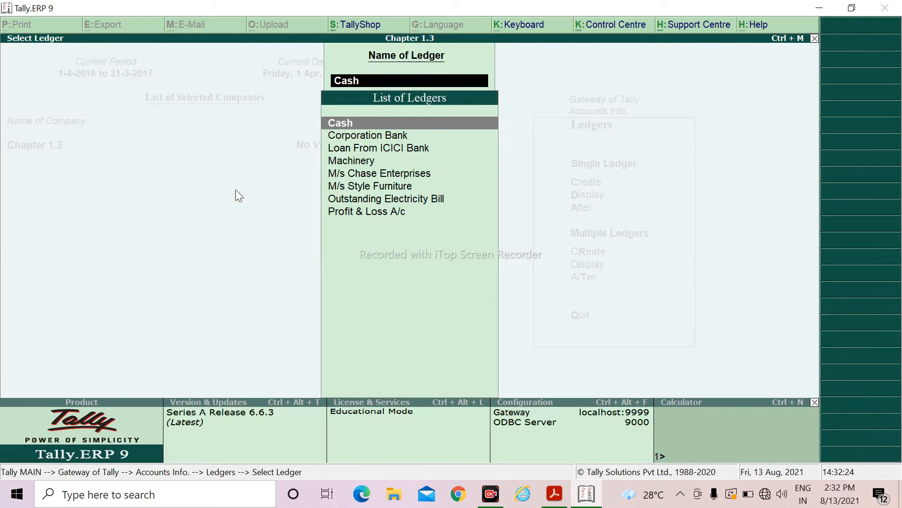
pyautogui.press('Escape')
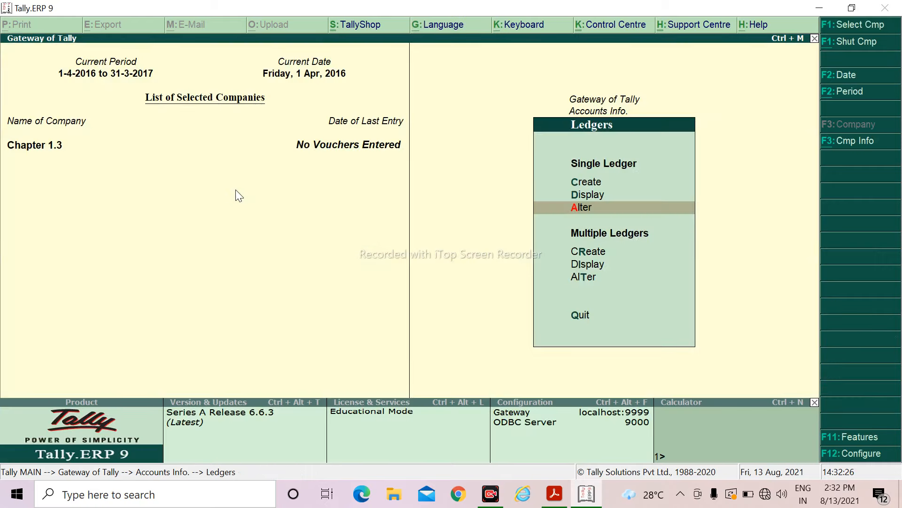
pyautogui.press('Escape')
pyautogui.press('Escape')
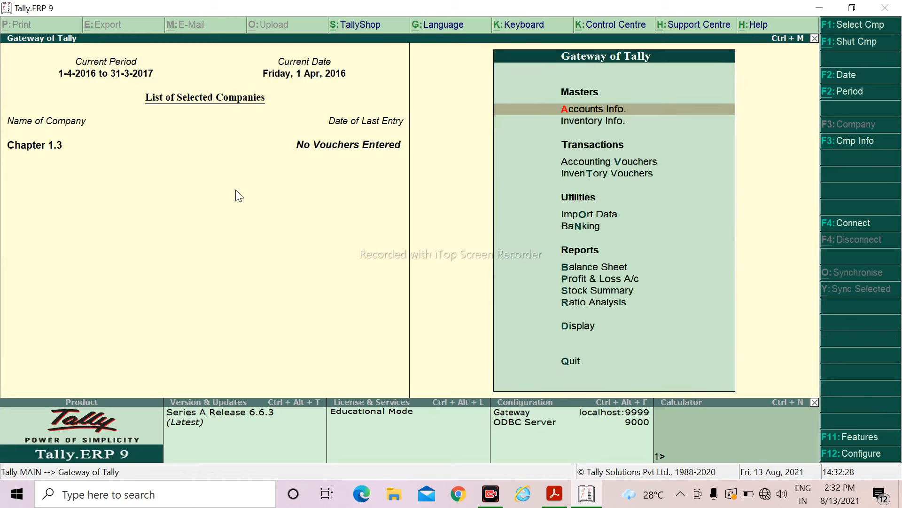
# Step: Check the Share Capital instruction in the PDF and examine the difference in opening balances on the Balance Sheet in Tally
pyautogui.hotkey('alt', 'Tab')
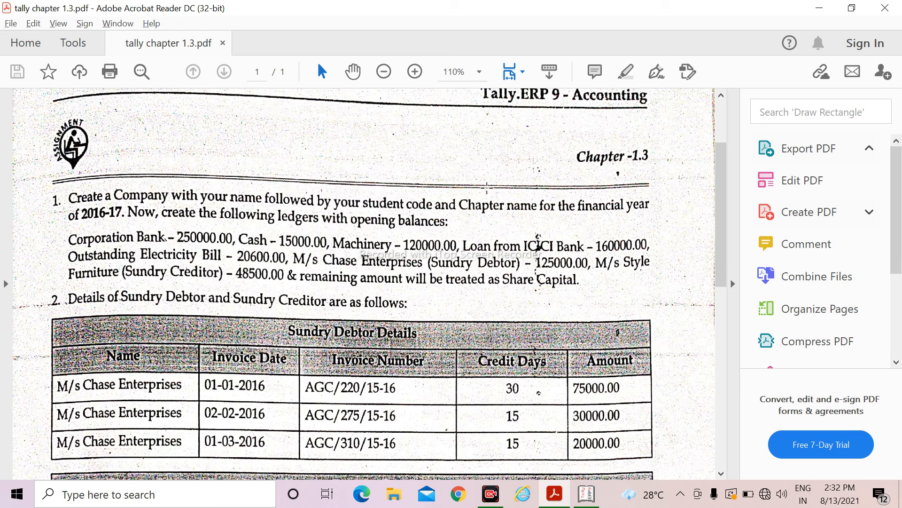
pyautogui.hotkey('alt', 'Tab')
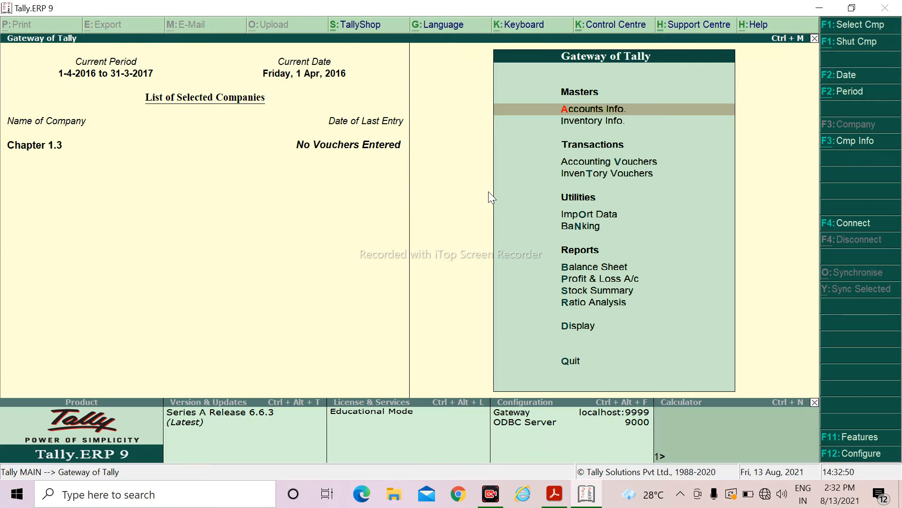
pyautogui.press('Down')
pyautogui.press('Down')
pyautogui.press('Down')
pyautogui.press('Down')
pyautogui.press('Down')
pyautogui.press('Down')
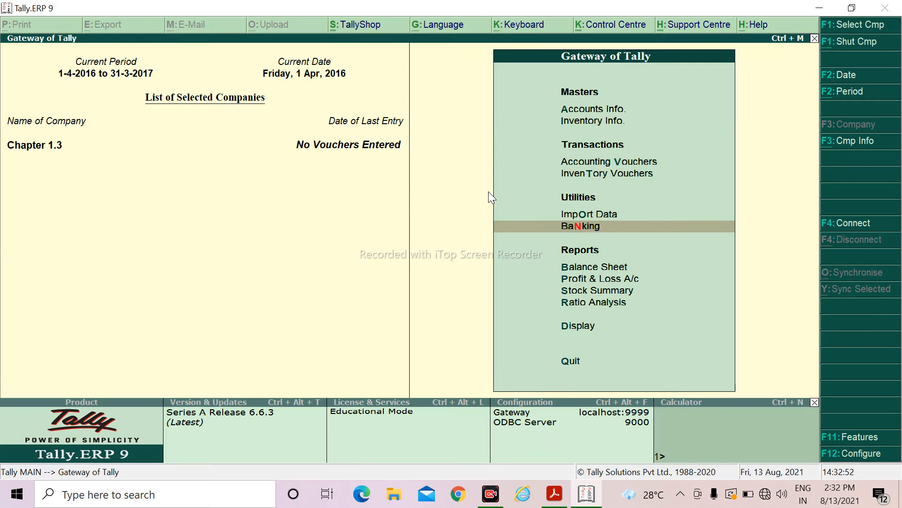
pyautogui.press('Return')
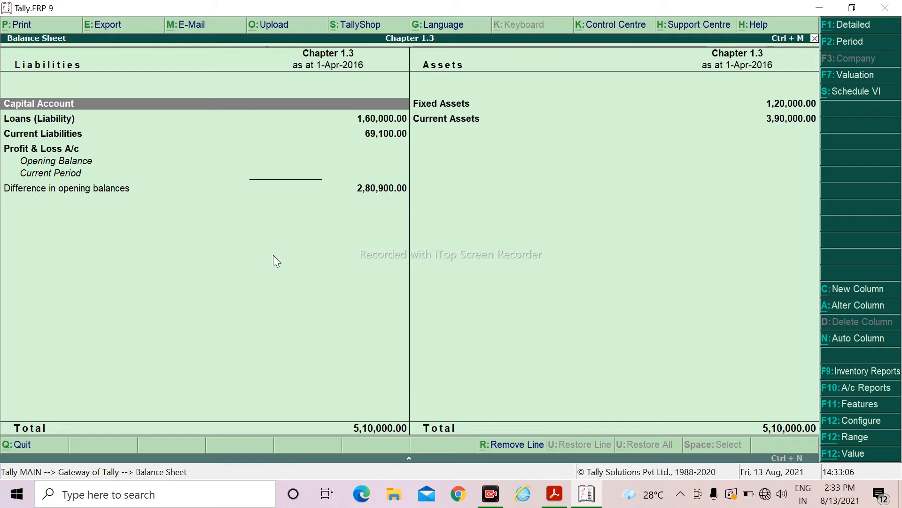
pyautogui.press('Escape')
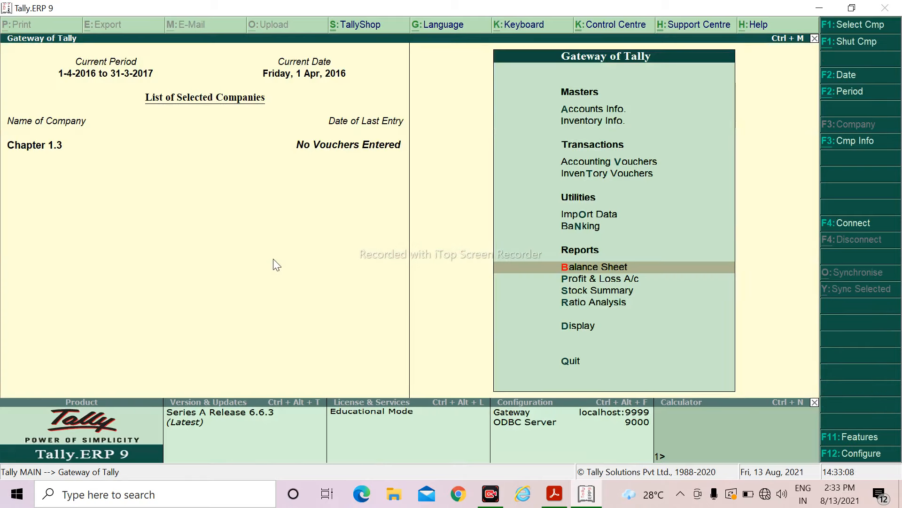
pyautogui.press('Return')
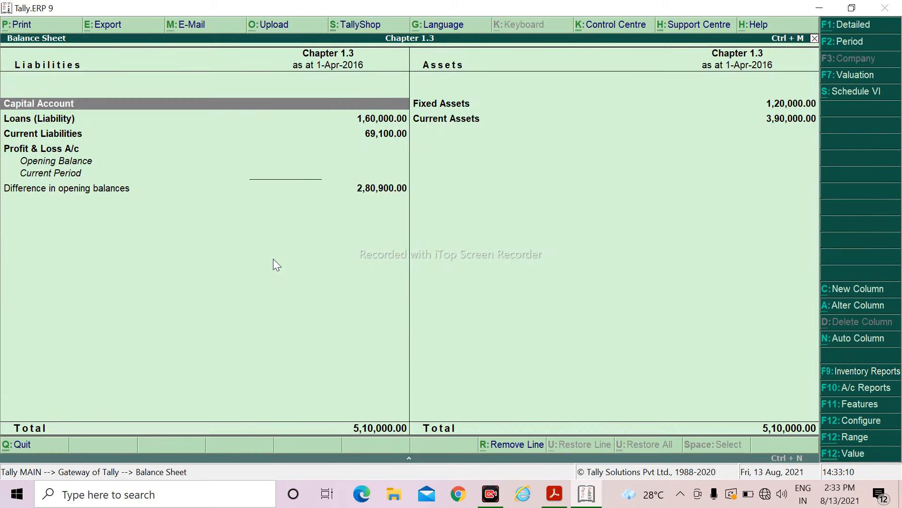
pyautogui.press('Escape')
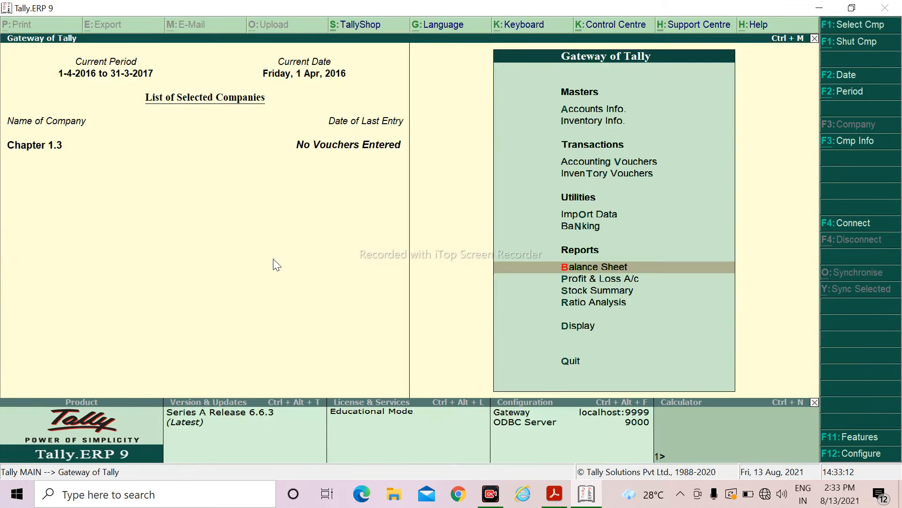
# Step: Start a new single ledger named Share Capital and place it under the Capital Account group
pyautogui.press('Up')
pyautogui.press('Up')
pyautogui.press('Up')
pyautogui.press('Up')
pyautogui.press('Up')
pyautogui.press('Up')
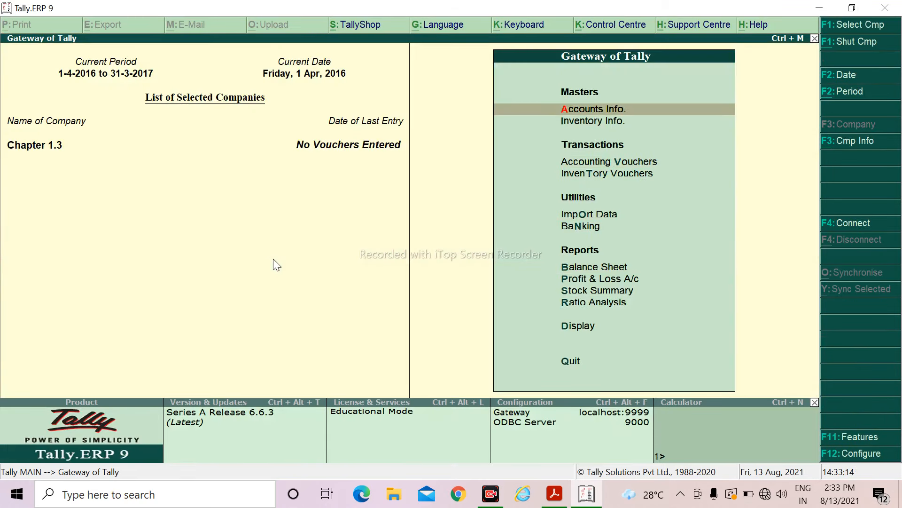
pyautogui.press('Return')
pyautogui.press('Down')
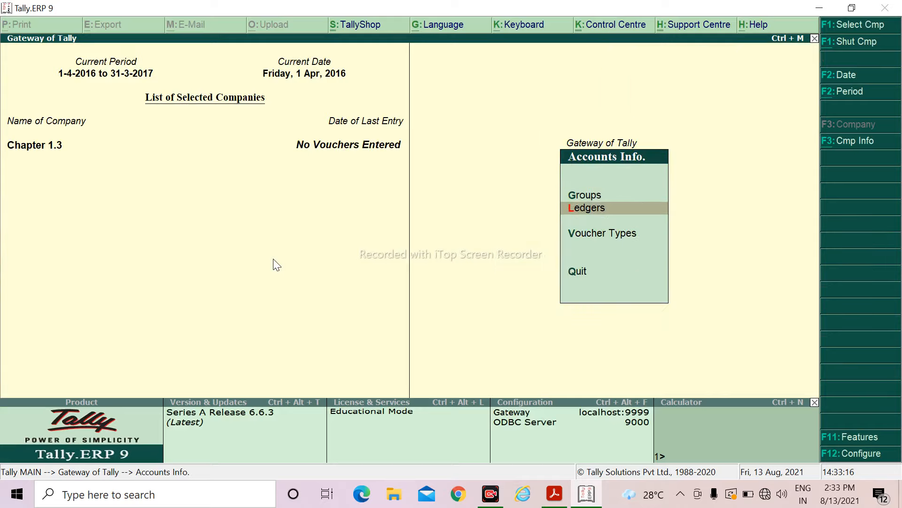
pyautogui.press('Return')
pyautogui.press('Return')
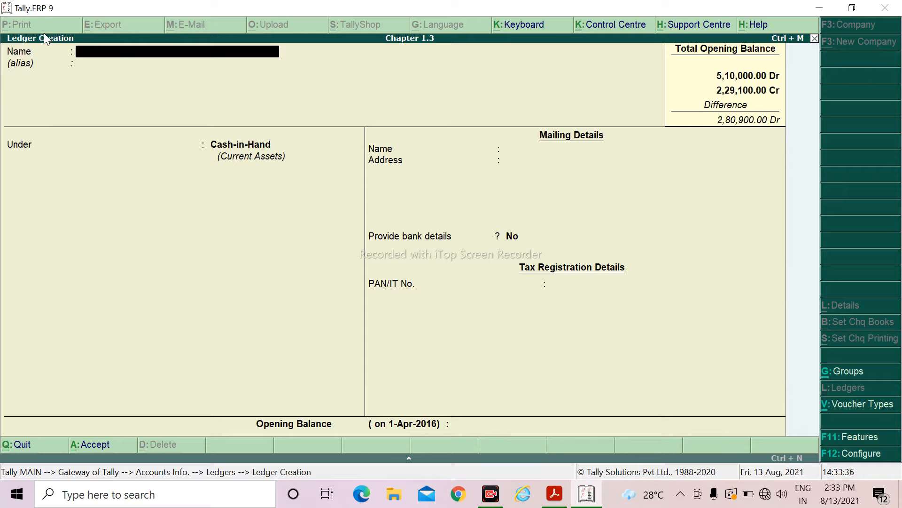
pyautogui.write('Share Capital')
pyautogui.press('Return')
pyautogui.press('Return')
pyautogui.write('Va')
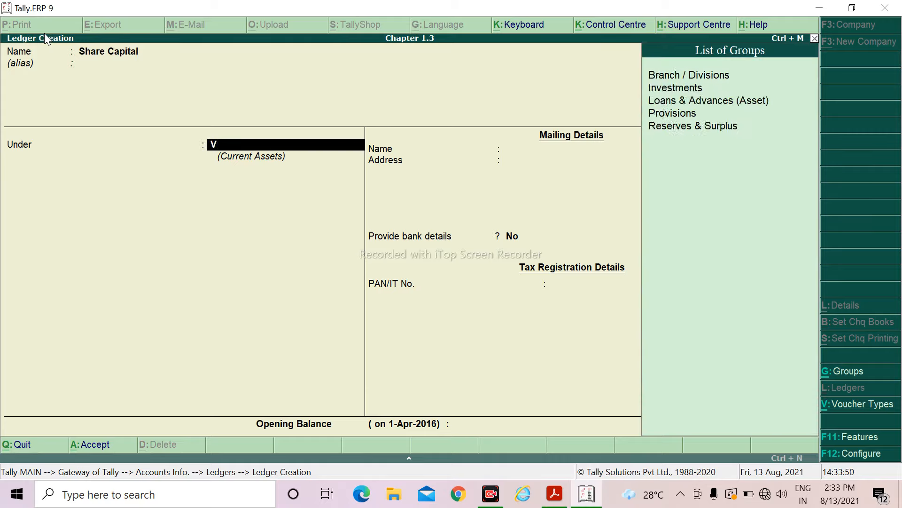
pyautogui.press('BackSpace')
pyautogui.press('BackSpace')
pyautogui.write('Ca')
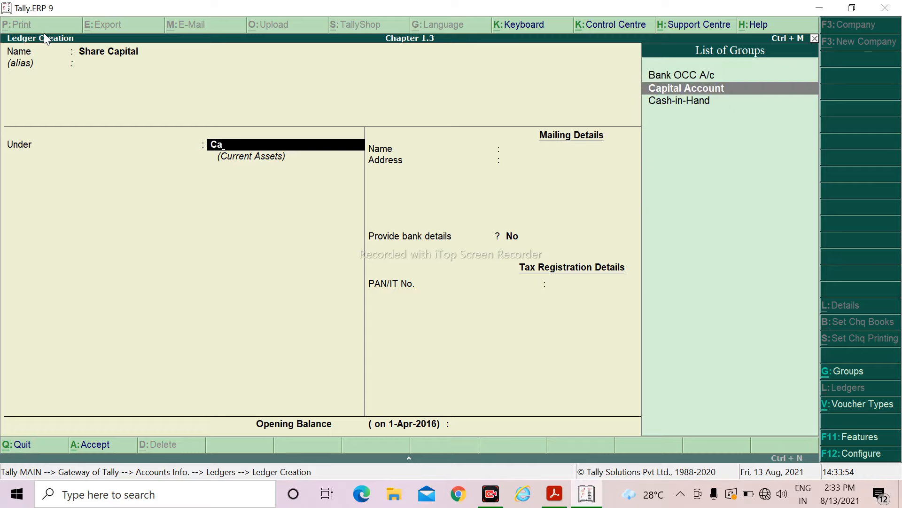
pyautogui.press('Return')
# Step: Keep the default mailing and tax details, enter a credit opening balance of 280900 and save the Share Capital ledger
pyautogui.press('Return')
pyautogui.press('Return')
pyautogui.press('Return')
pyautogui.press('Return')
pyautogui.press('Return')
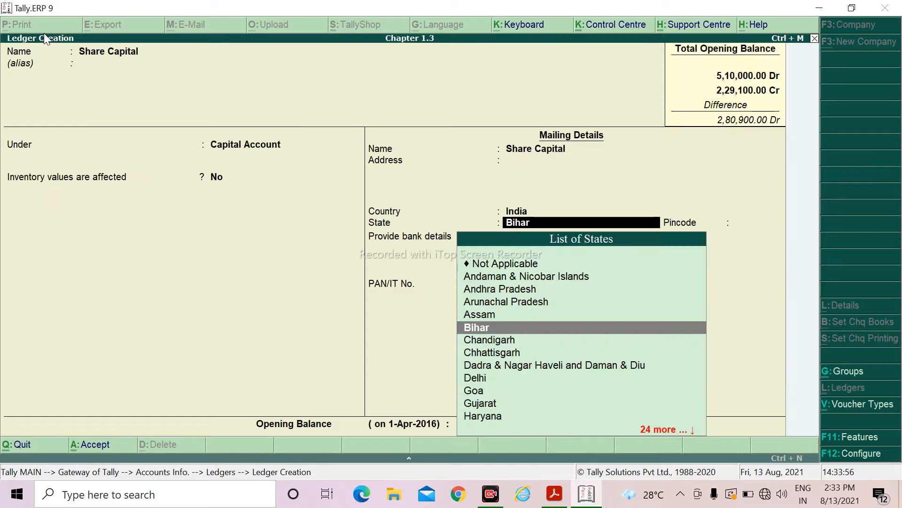
pyautogui.press('Return')
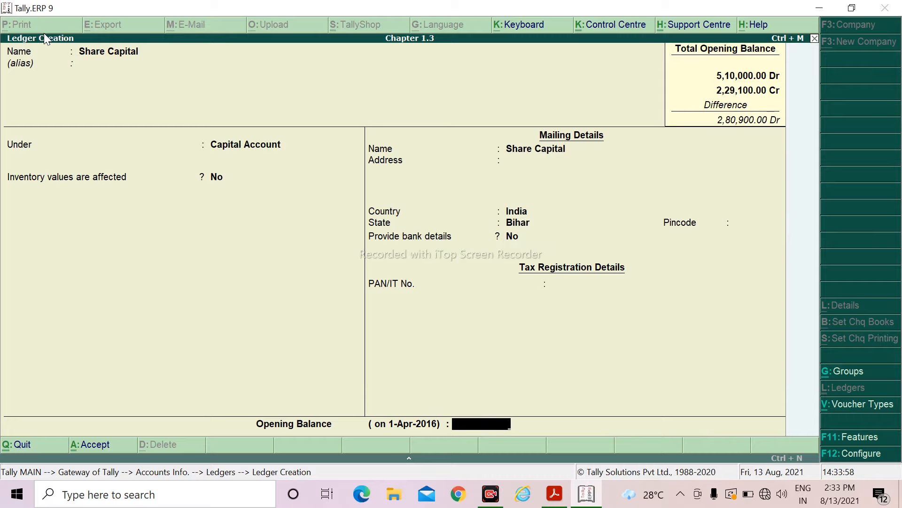
pyautogui.write('280900')
pyautogui.press('Return')
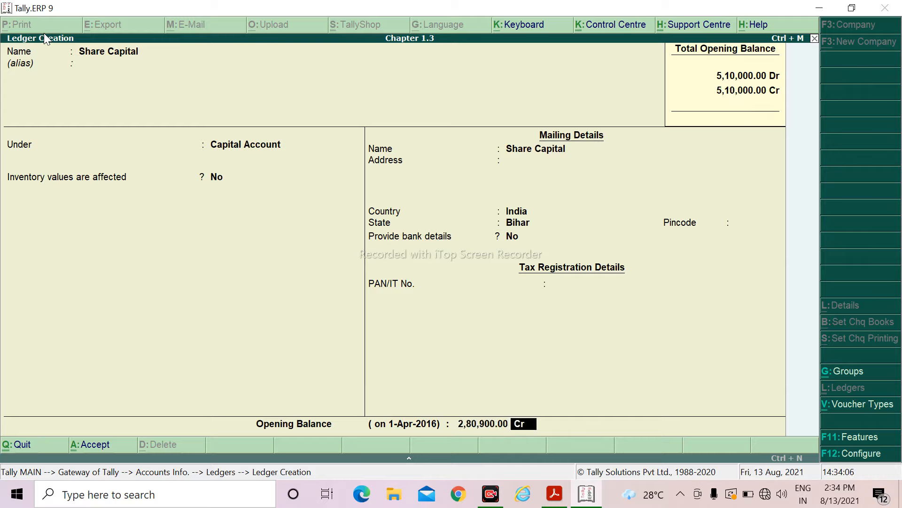
pyautogui.press('Return')
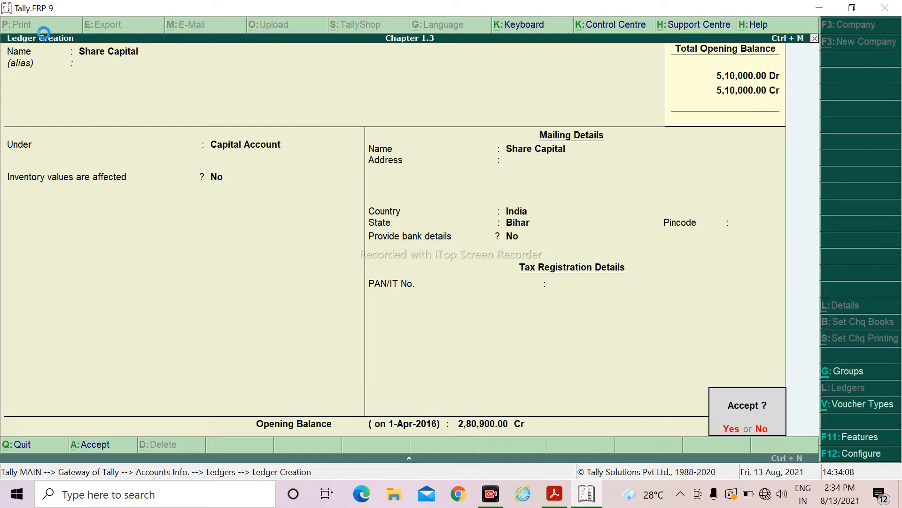
pyautogui.press('Return')
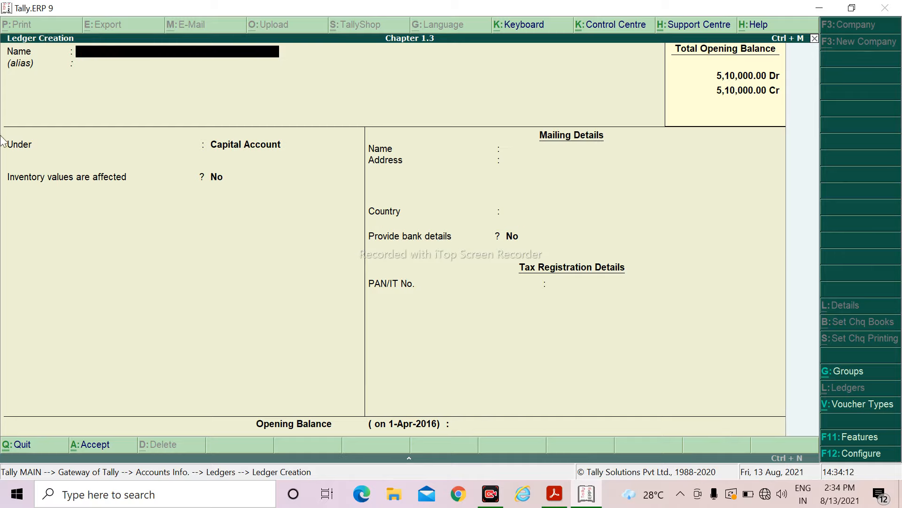
# Step: Read assignment items 3 to 10 in the PDF, leave ledger creation in Tally and return to the Gateway of Tally
pyautogui.hotkey('alt', 'Tab')
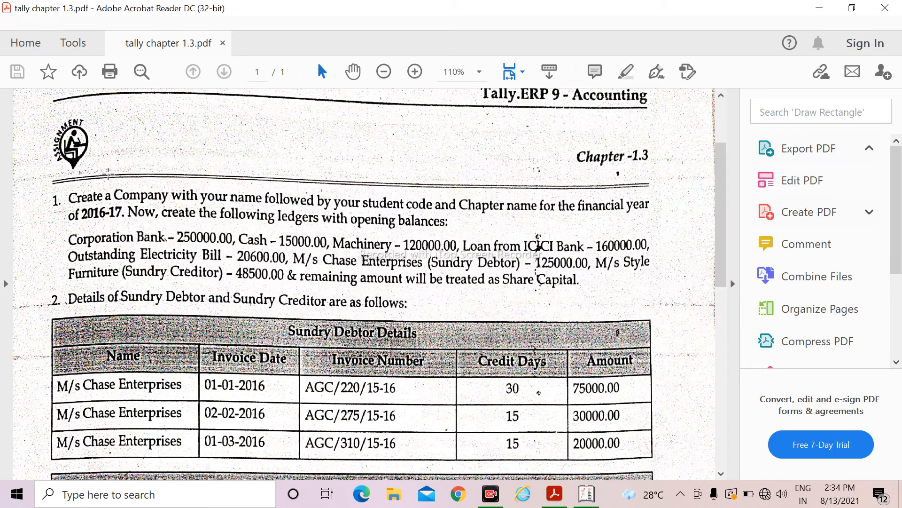
pyautogui.scroll(-2, 117, 155)
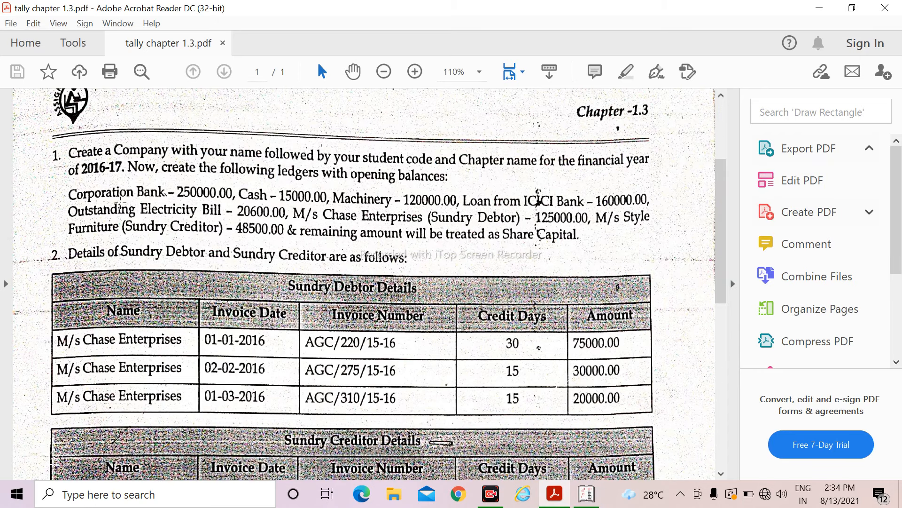
pyautogui.scroll(-10, 204, 228)
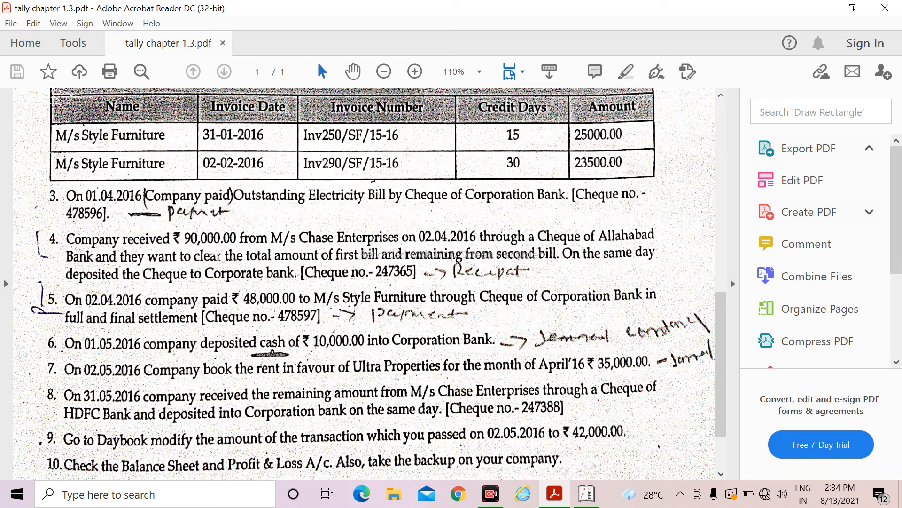
pyautogui.hotkey('alt', 'Tab')
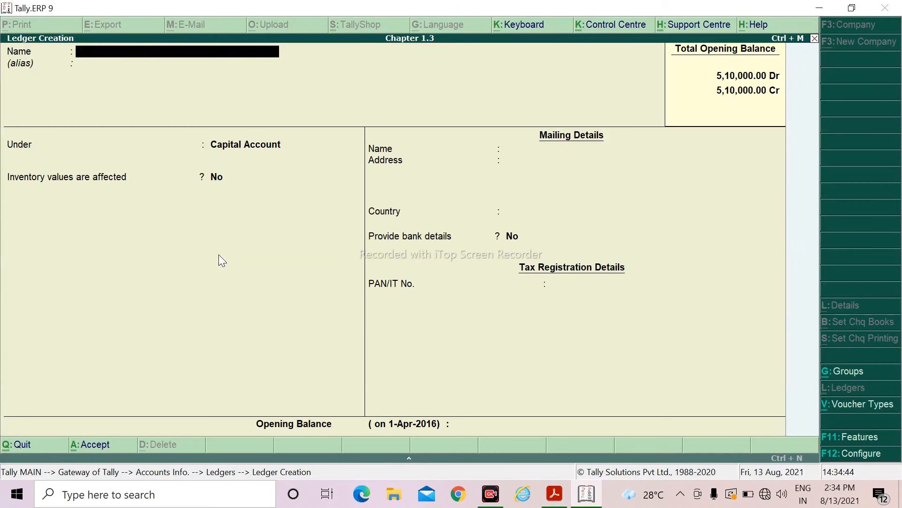
pyautogui.press('Escape')
pyautogui.press('y')
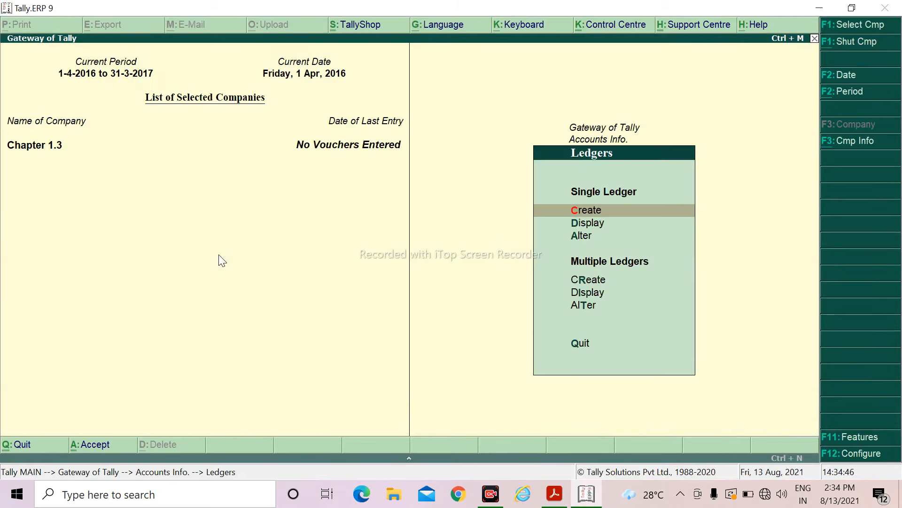
pyautogui.press('Escape')
pyautogui.press('Escape')
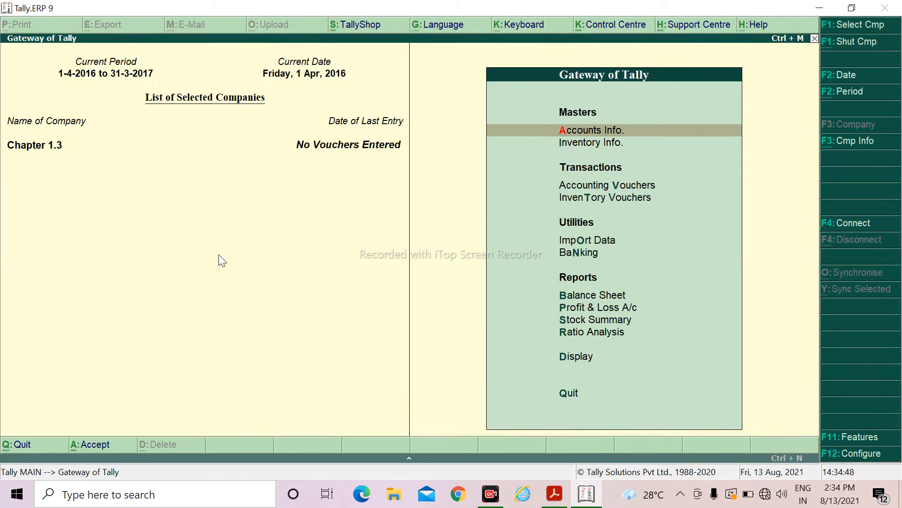
# Step: Open a payment voucher and turn off single entry mode for payment, receipt and contra vouchers in its configuration
pyautogui.press('Down')
pyautogui.press('Down')
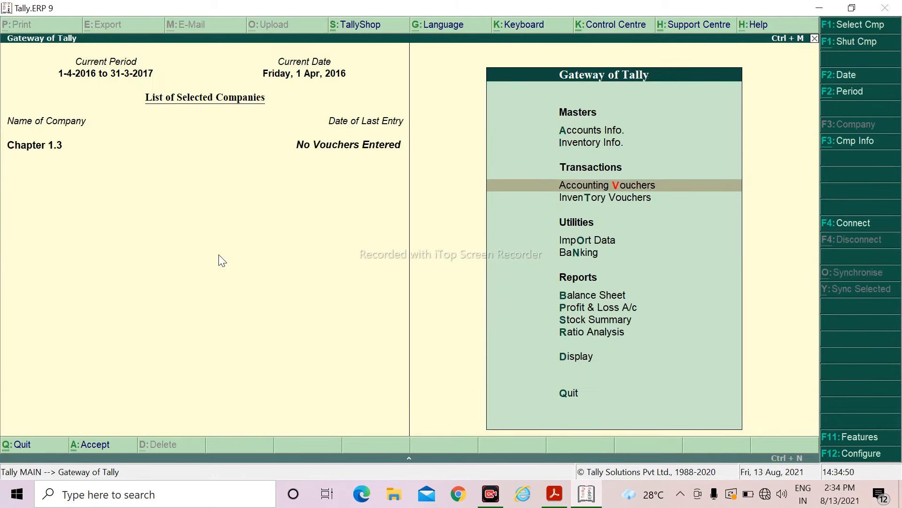
pyautogui.press('Return')
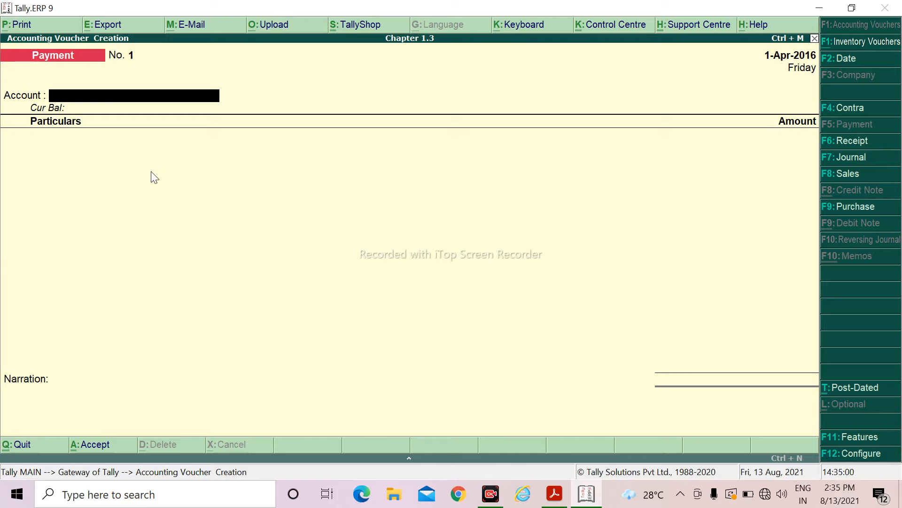
pyautogui.press('F12')
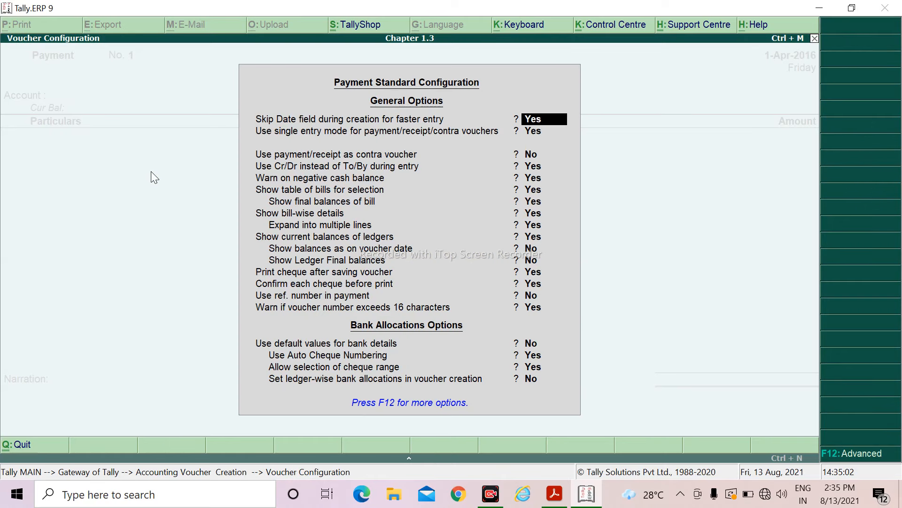
pyautogui.press('Return')
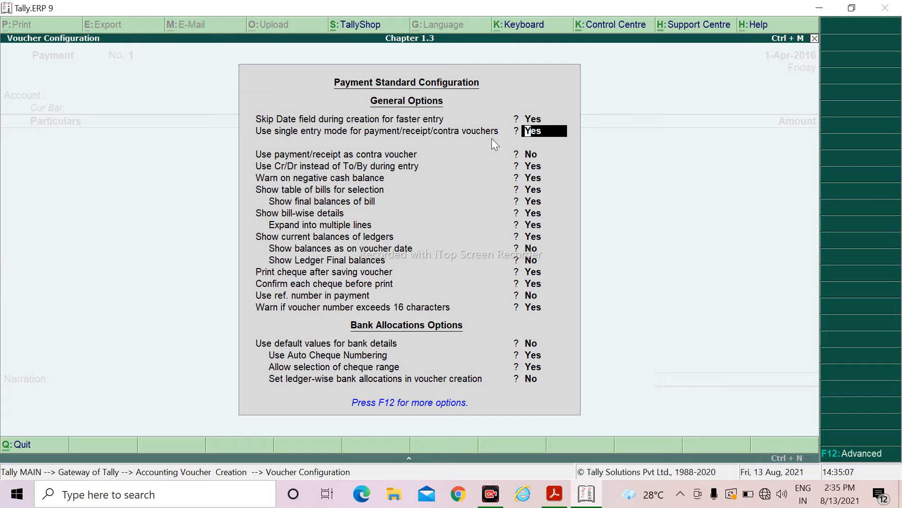
pyautogui.write('n')
pyautogui.press('Return')
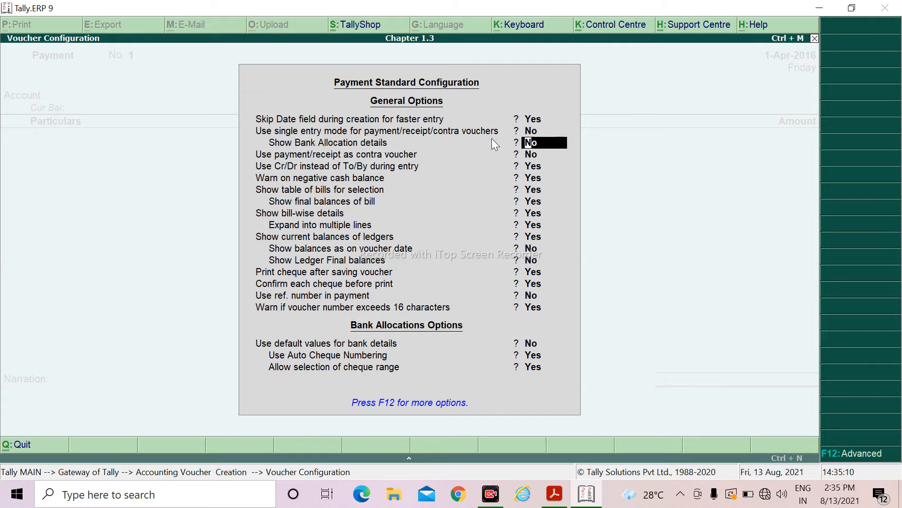
pyautogui.hotkey('ctrl', 'a')
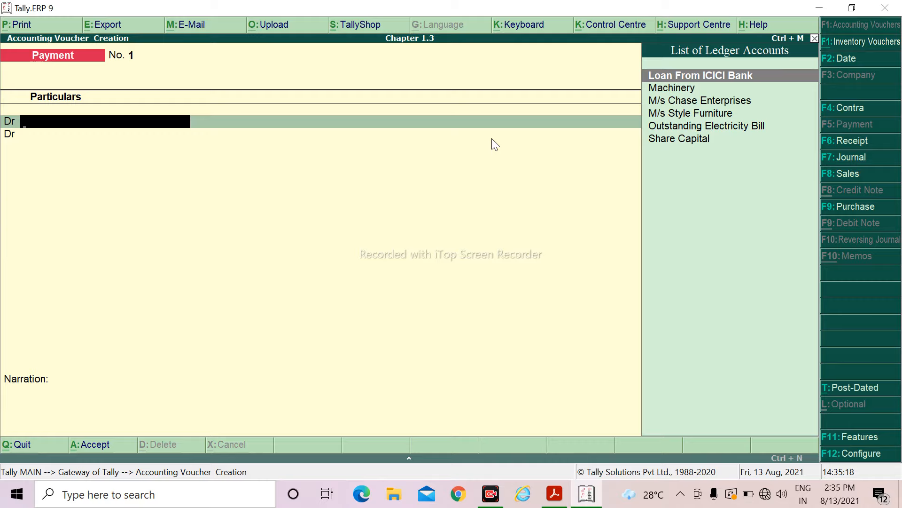
# Step: Debit the Outstanding Electricity Bill ledger with 20600 in the payment voucher
pyautogui.press('Down')
pyautogui.press('Down')
pyautogui.press('Down')
pyautogui.press('Down')
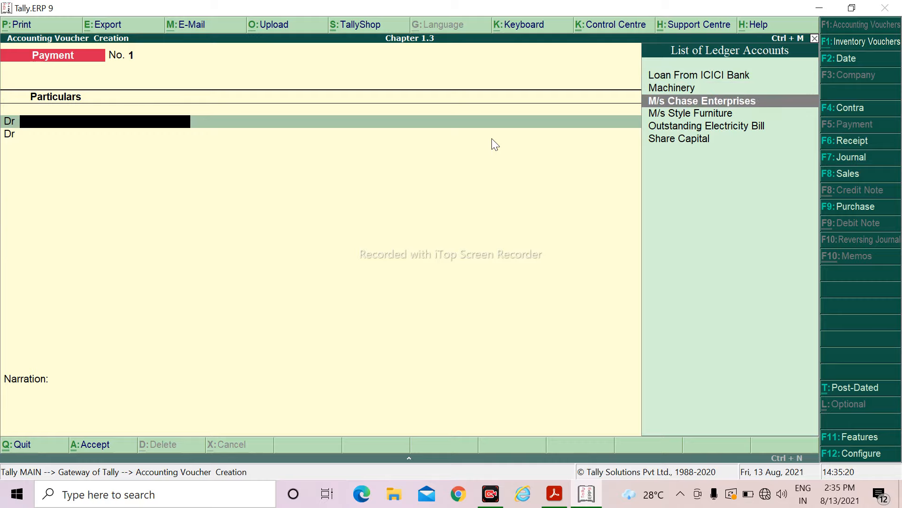
pyautogui.press('Return')
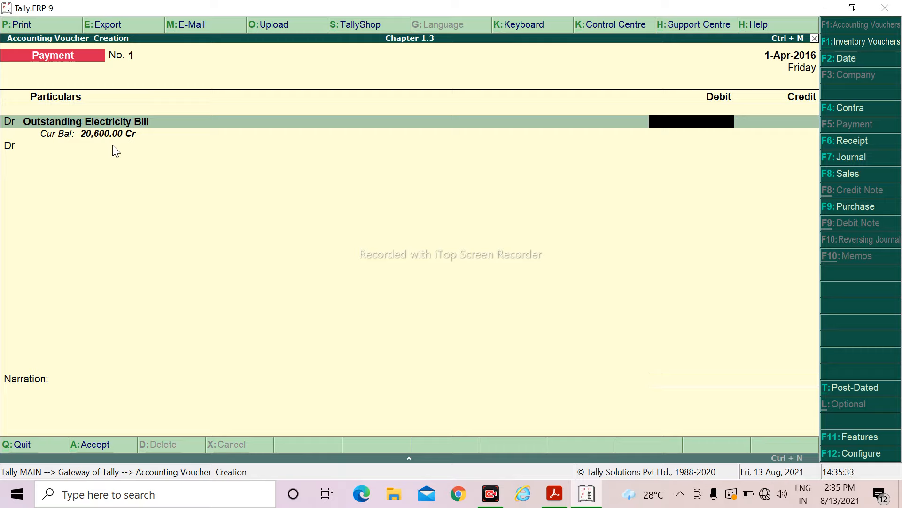
pyautogui.write('20600')
pyautogui.press('Return')
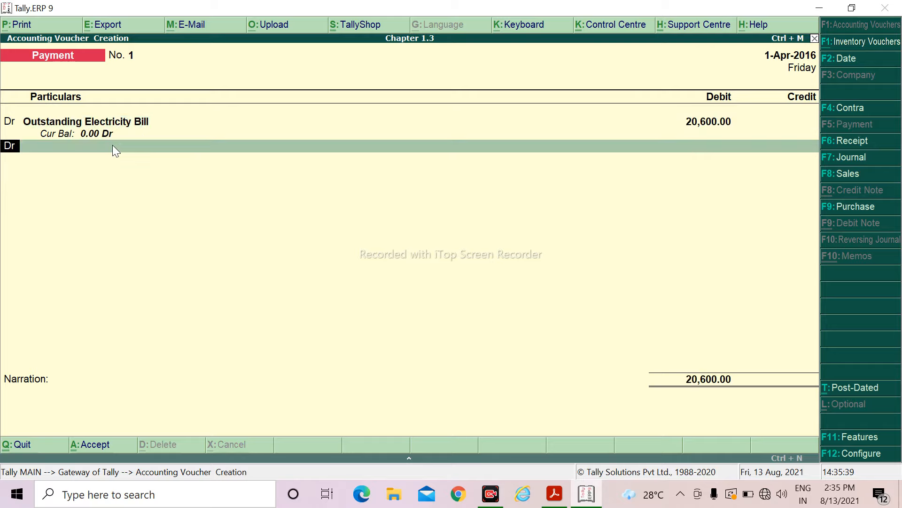
# Step: Add a credit line for Corporation Bank with the balancing amount of 20,600 in the payment voucher
pyautogui.write('c')
pyautogui.press('Return')
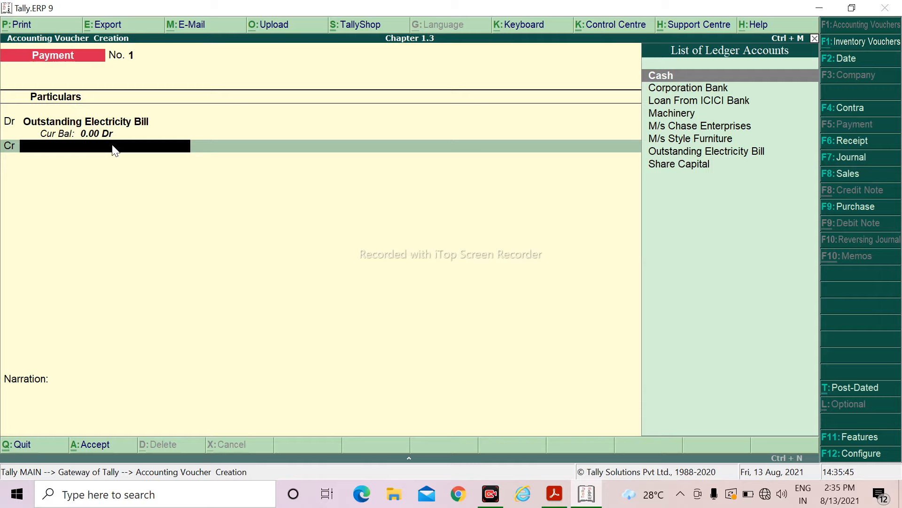
pyautogui.press('Down')
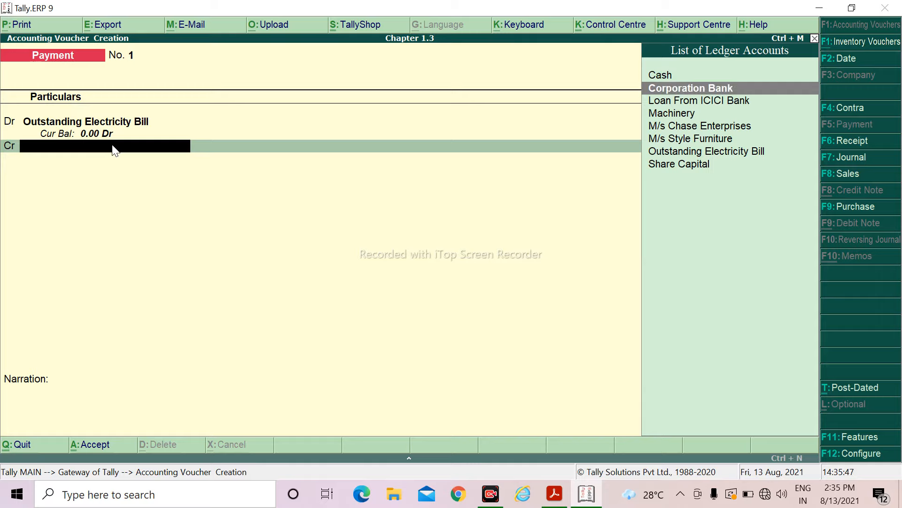
pyautogui.press('Return')
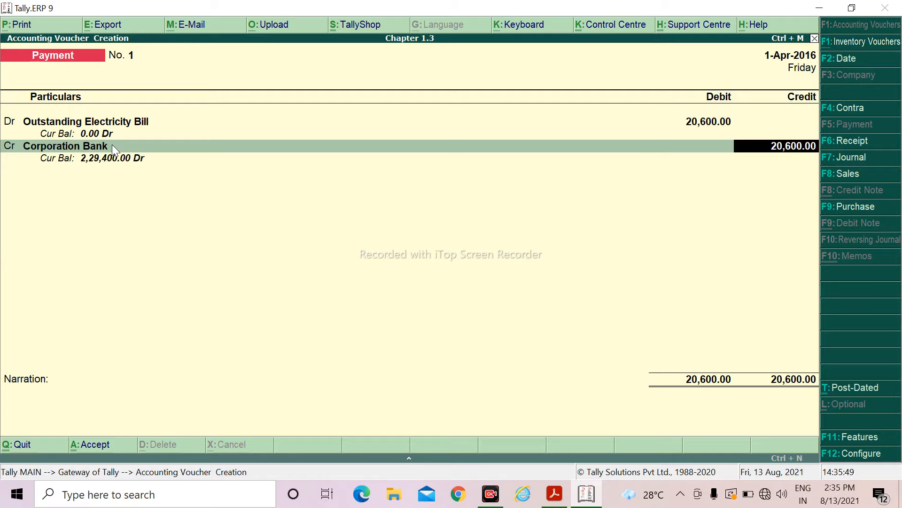
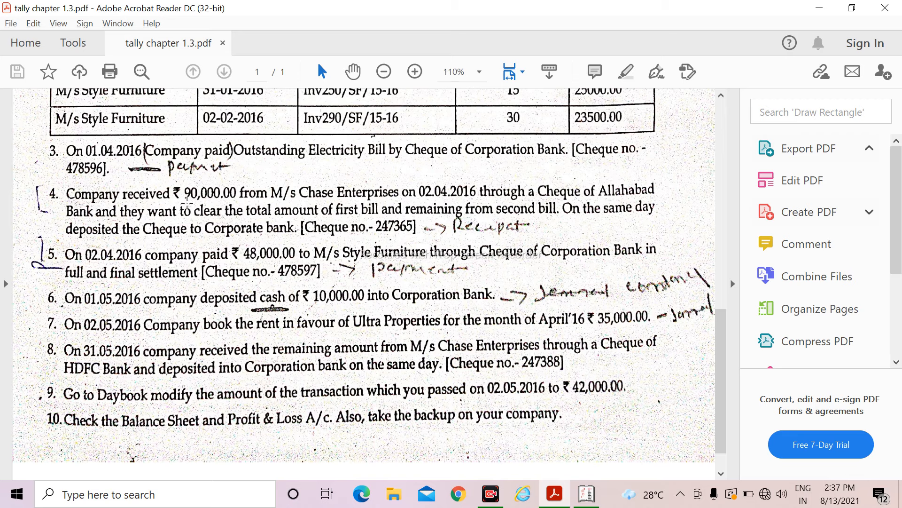
# Step: Switch from the PDF back to Tally, change to a receipt voucher and date it 2-4-2016
pyautogui.hotkey('alt', 'Tab')
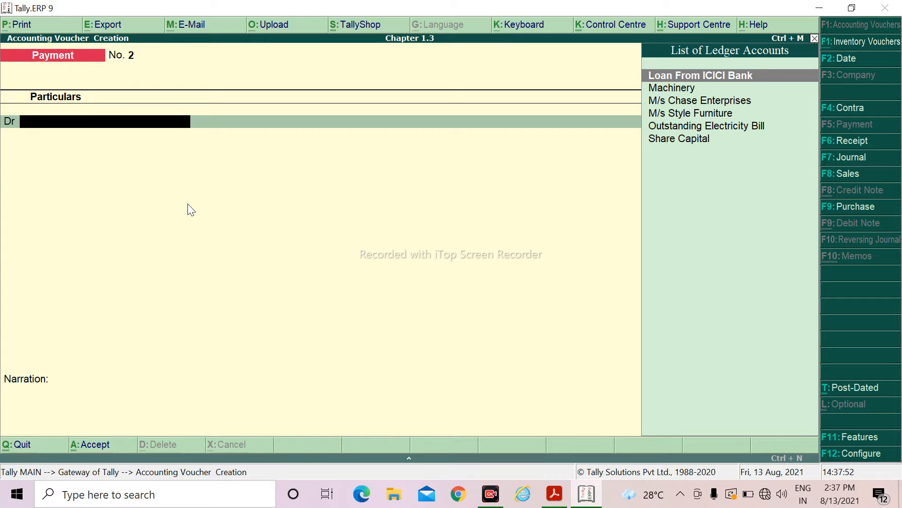
pyautogui.press('F6')
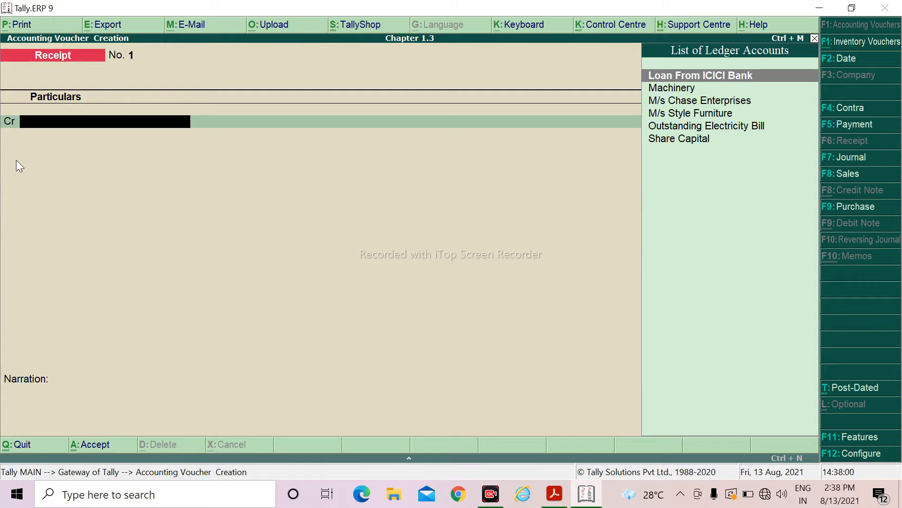
pyautogui.press('F2')
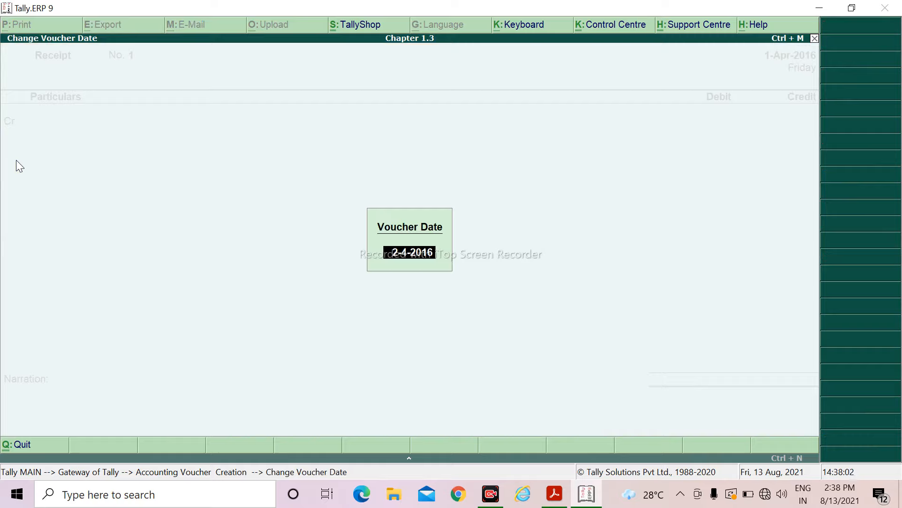
pyautogui.write('2-4-16')
pyautogui.press('Return')
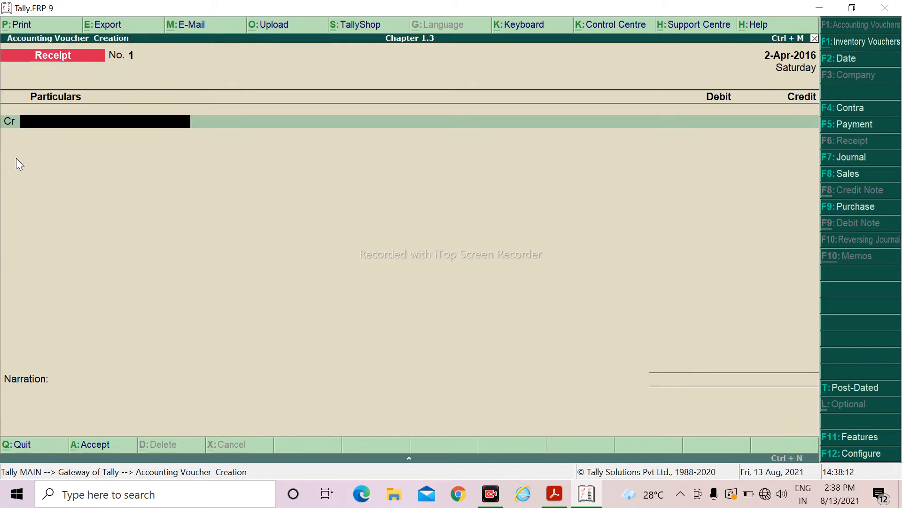
# Step: Credit M/s Chase Enterprises with 90000 in the receipt voucher
pyautogui.press('space')
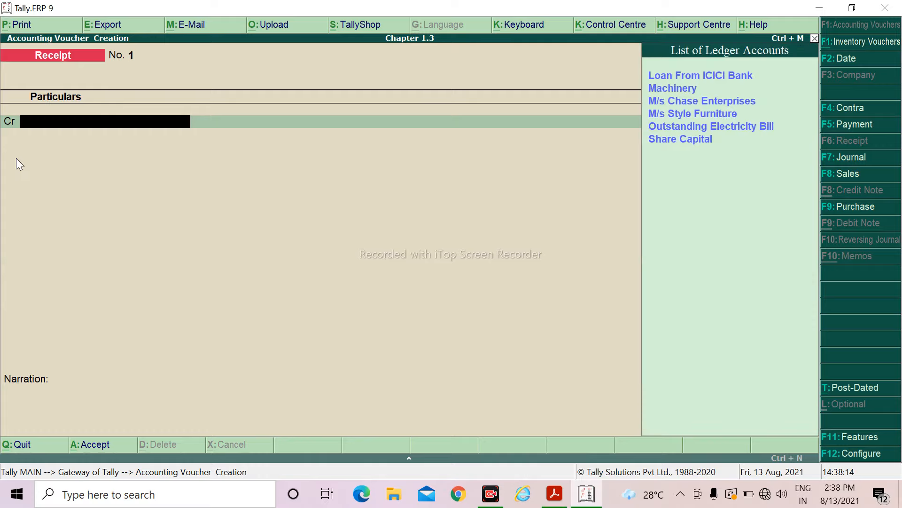
pyautogui.press('Down')
pyautogui.press('Down')
pyautogui.press('Down')
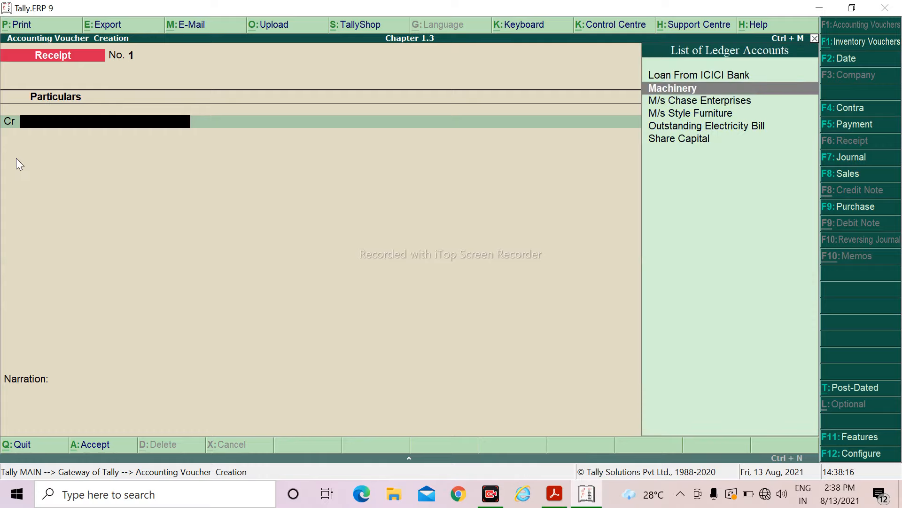
pyautogui.press('Return')
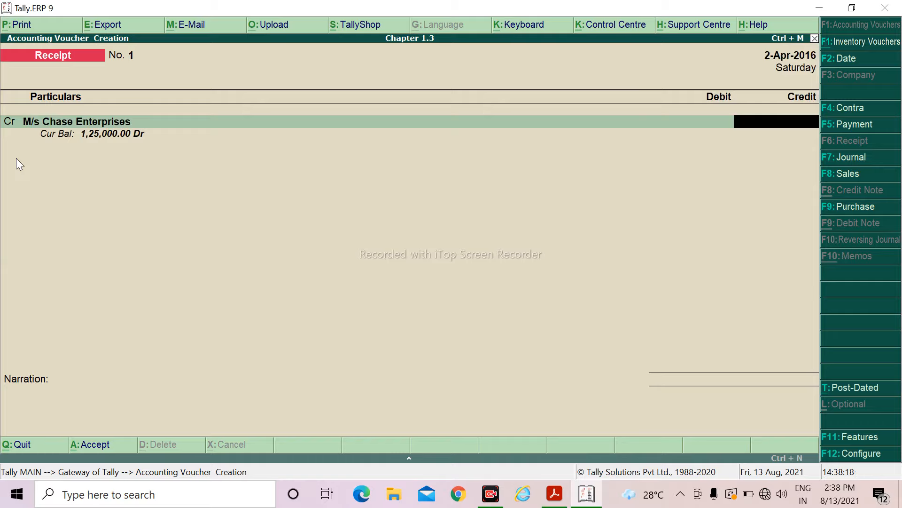
pyautogui.write('90000')
pyautogui.press('Return')
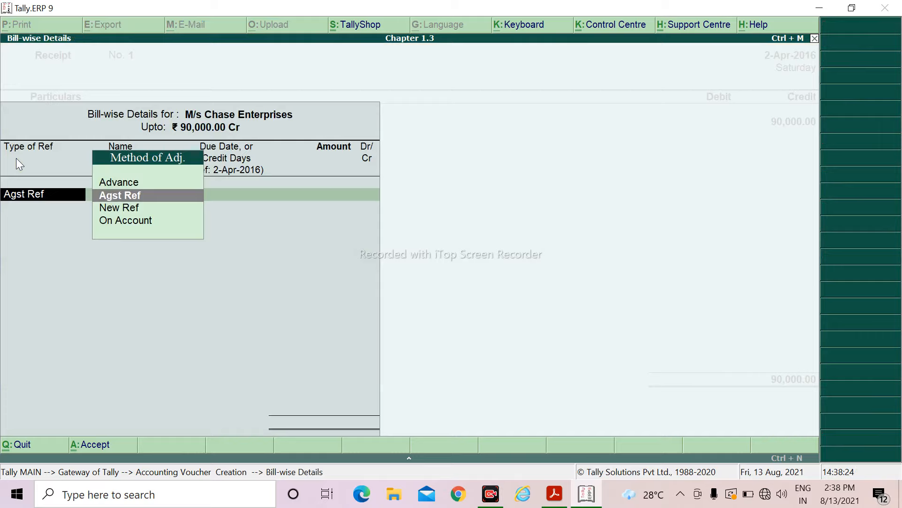
# Step: Allocate the receipt against existing bills: 75,000 to AGC/220/15-16 and the remaining 15,000 to AGC/275/15-16
pyautogui.click(157, 196)
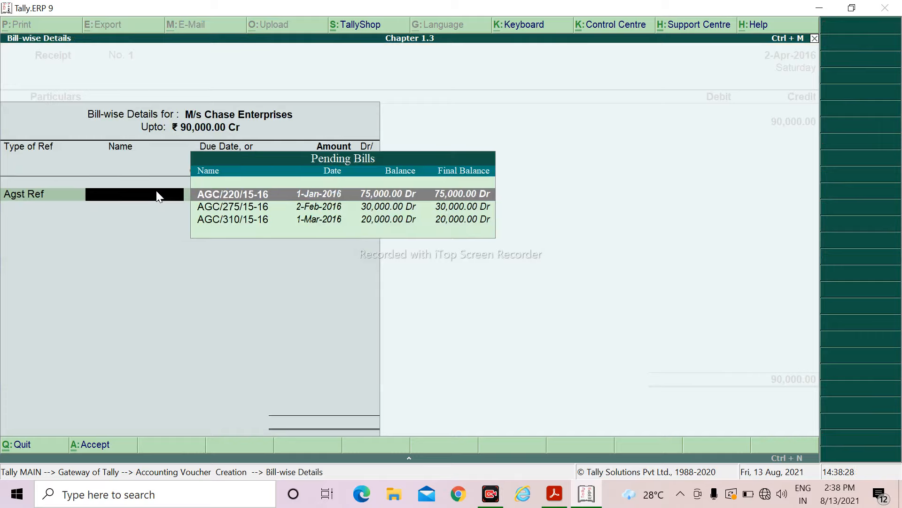
pyautogui.press('Return')
pyautogui.press('Return')
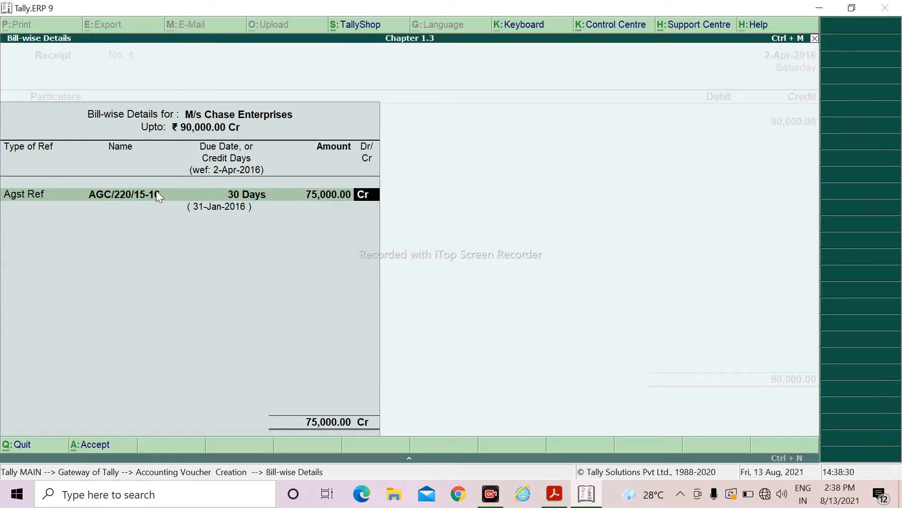
pyautogui.press('Return')
pyautogui.press('Return')
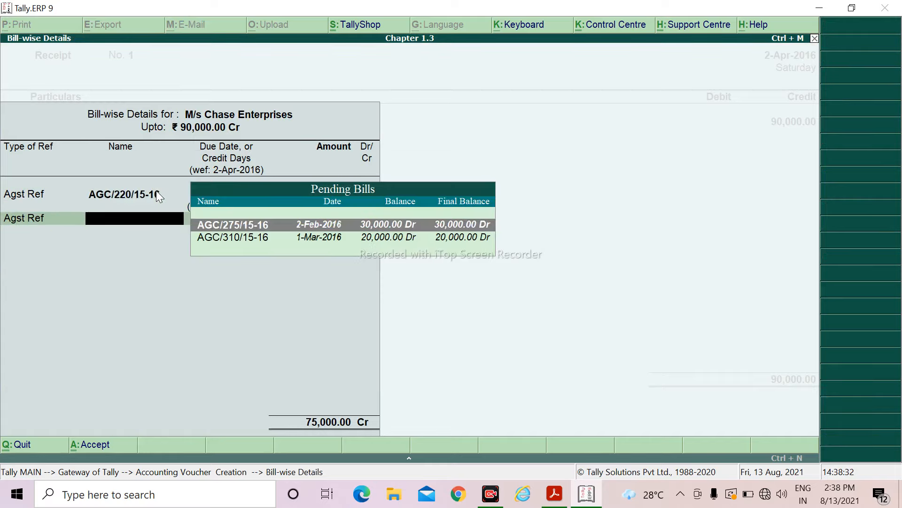
pyautogui.press('Return')
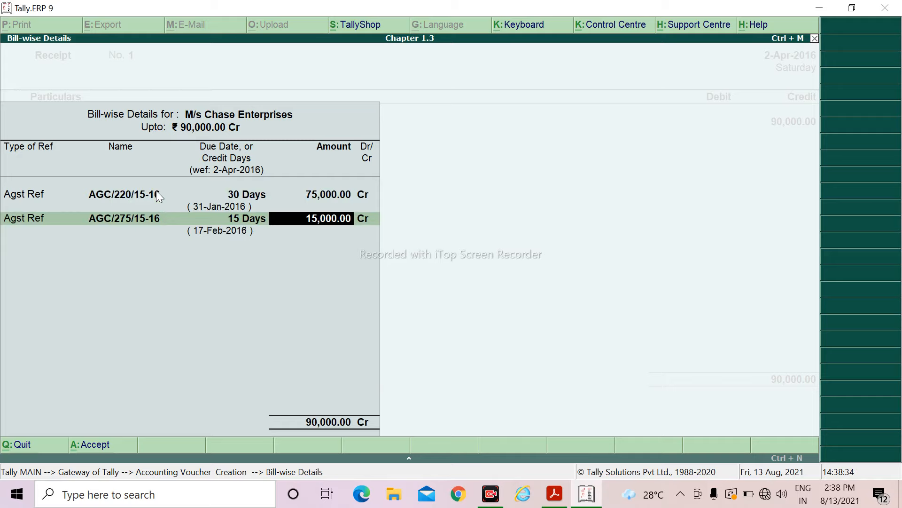
pyautogui.press('Return')
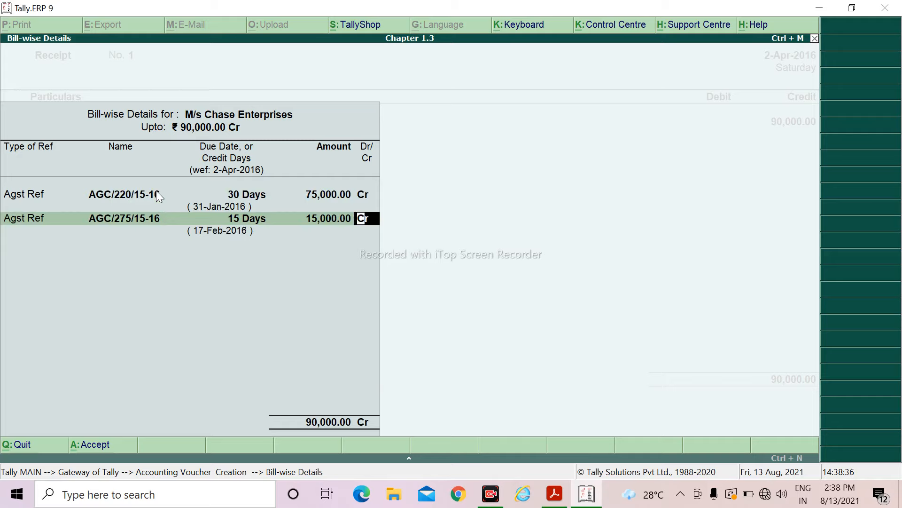
pyautogui.press('Return')
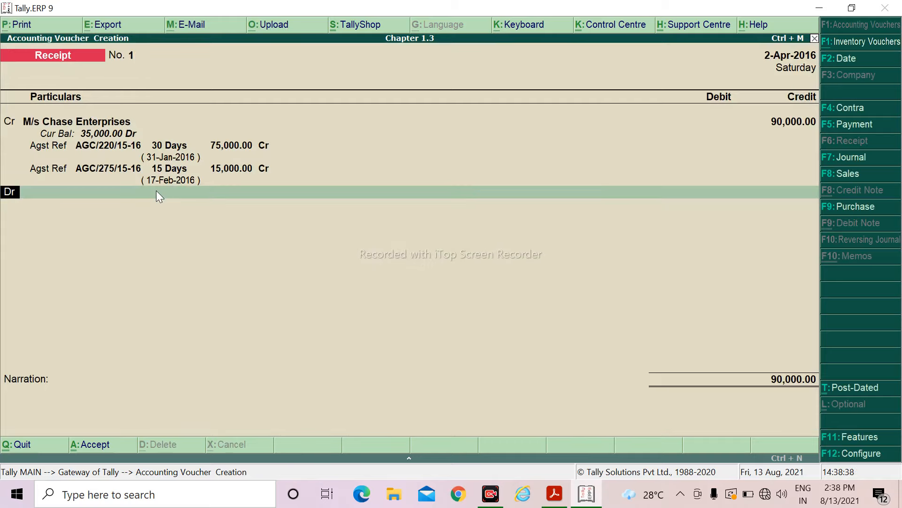
# Step: Debit Corporation Bank with the balancing 90,000 in the receipt voucher
pyautogui.press('Return')
pyautogui.press('Down')
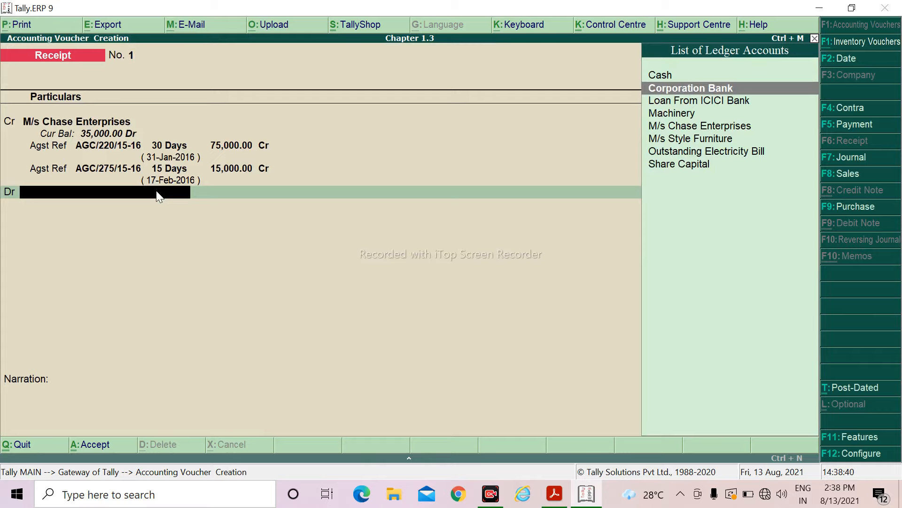
pyautogui.press('Return')
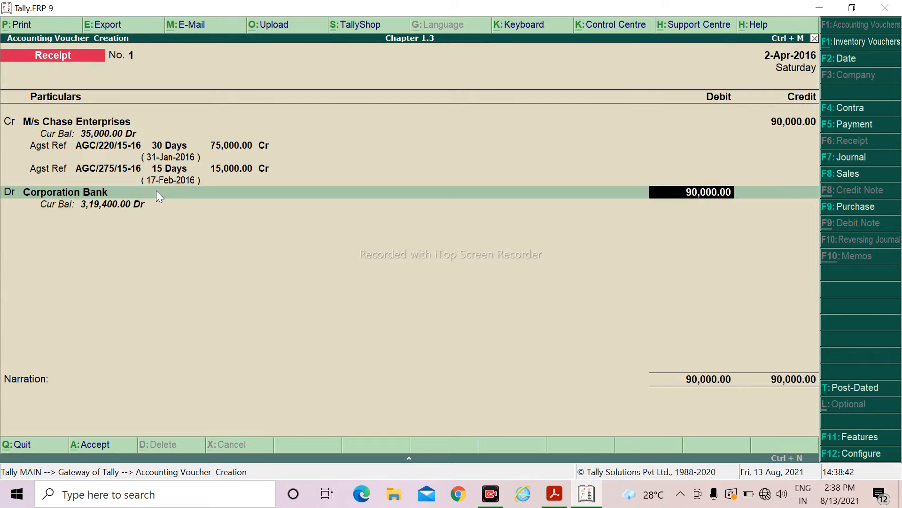
pyautogui.press('Return')
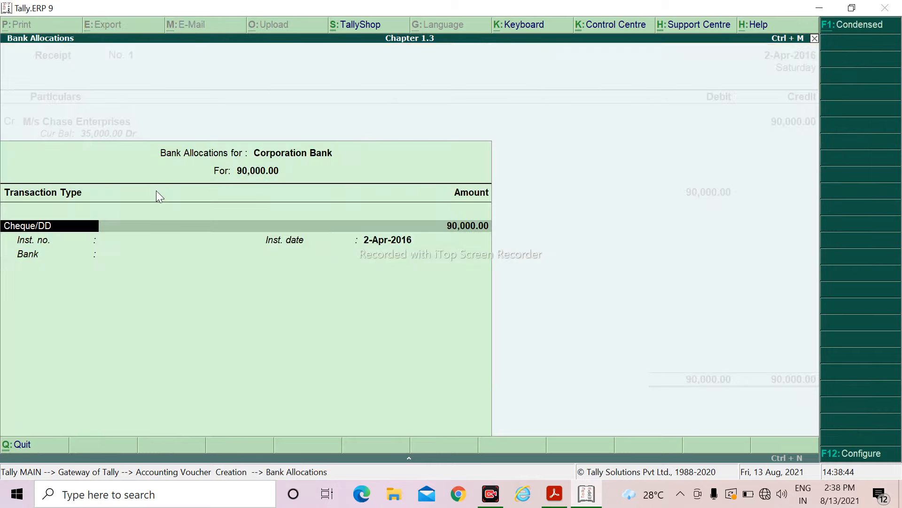
# Step: Keep the Cheque/DD allocation of 90,000 for Corporation Bank and enter instrument number 247365 dated 2-Apr-2016
pyautogui.press('Return')
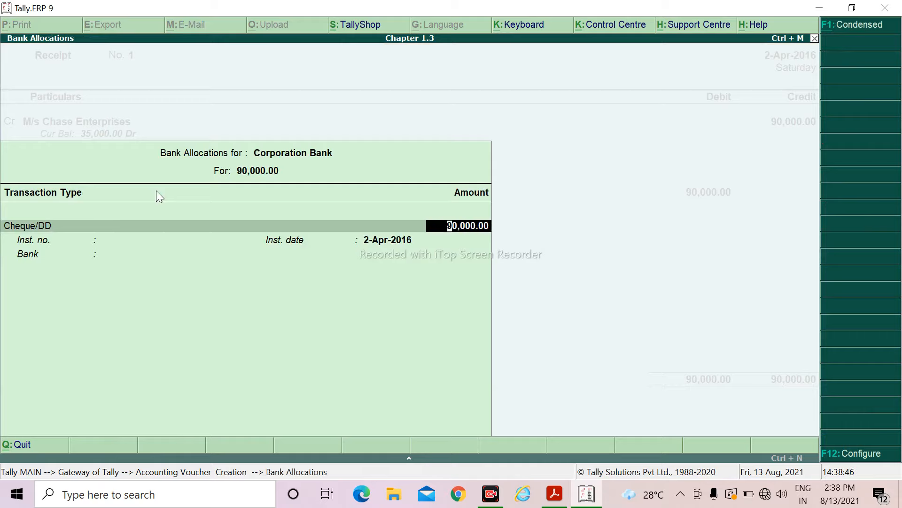
pyautogui.press('Return')
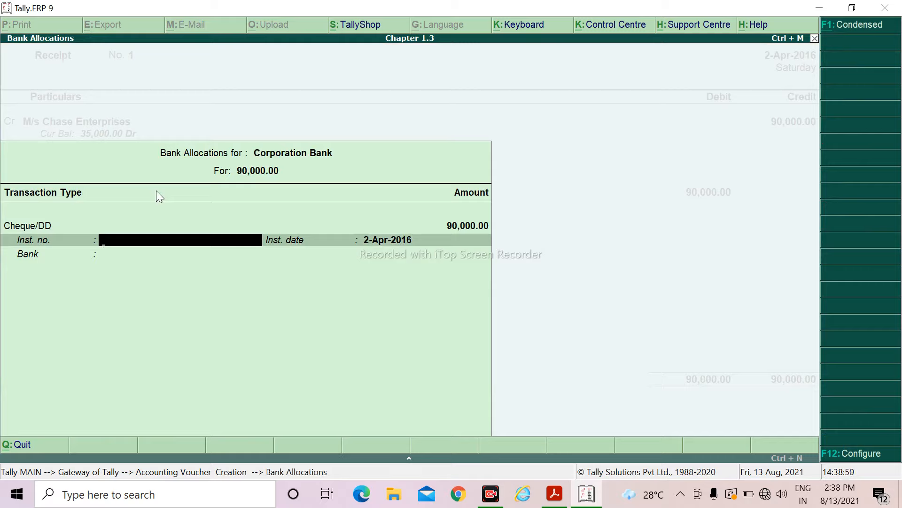
pyautogui.write('247365')
pyautogui.press('Return')
pyautogui.press('Return')
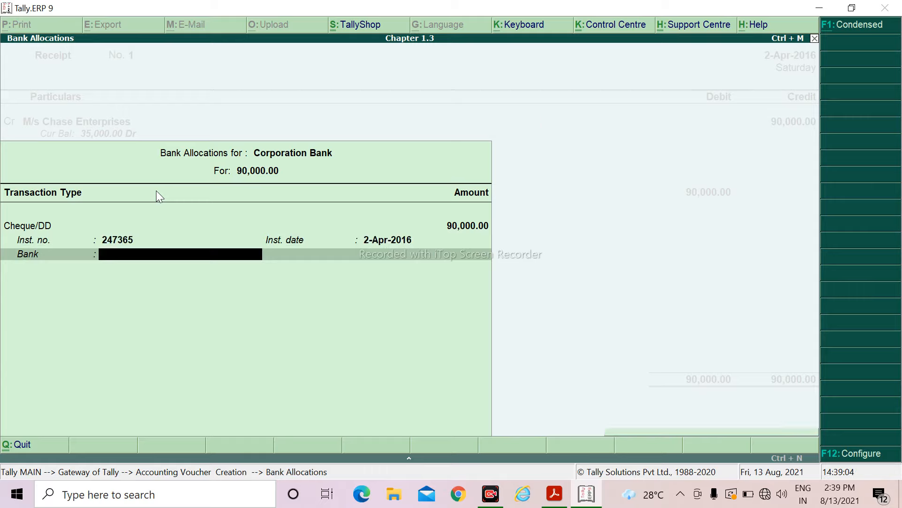
# Step: Specify Allahabad Bank as the cheque's bank and save the receipt voucher without a narration
pyautogui.press('space')
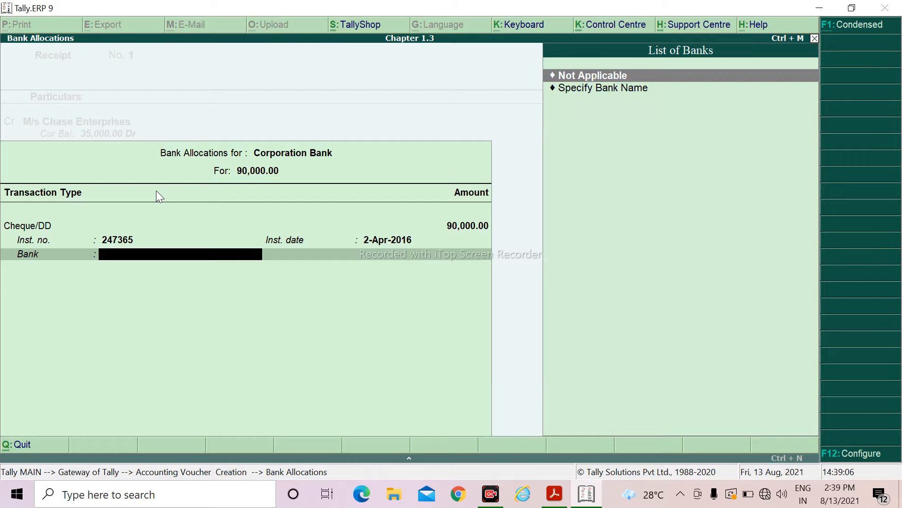
pyautogui.press('Down')
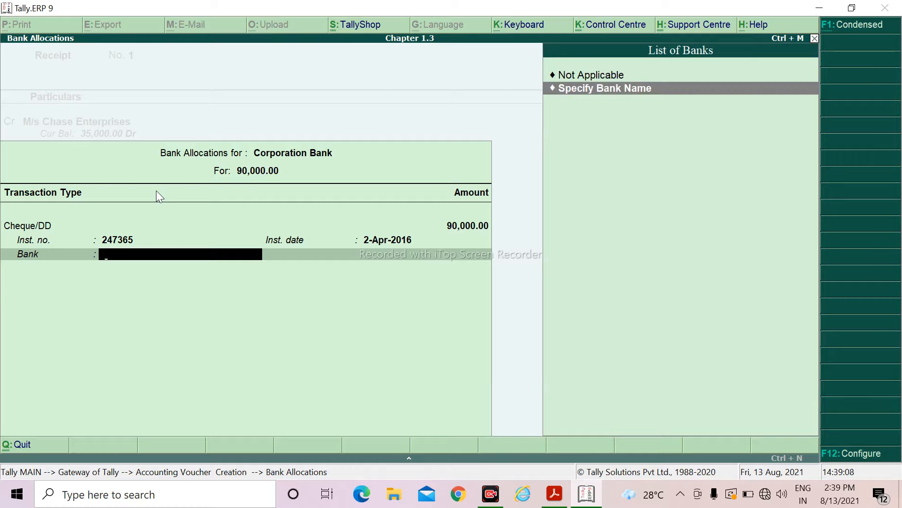
pyautogui.press('Return')
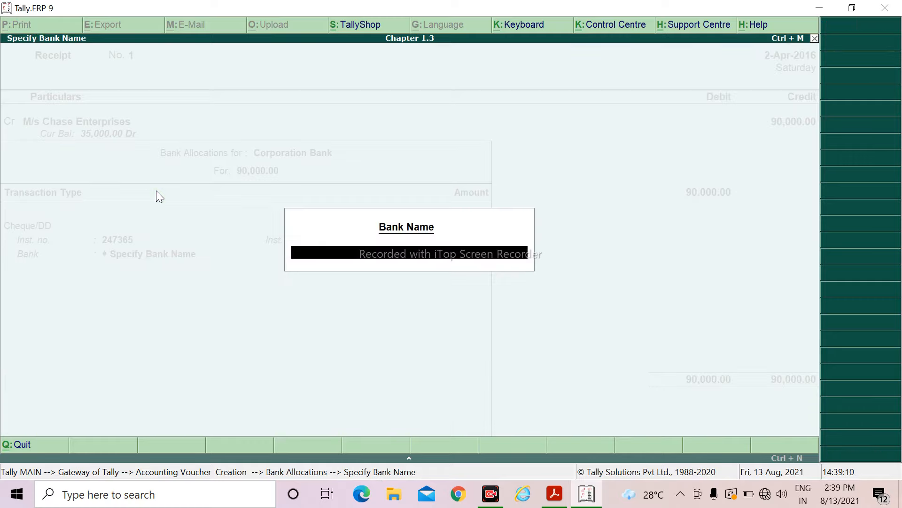
pyautogui.write('Allahabad Bank')
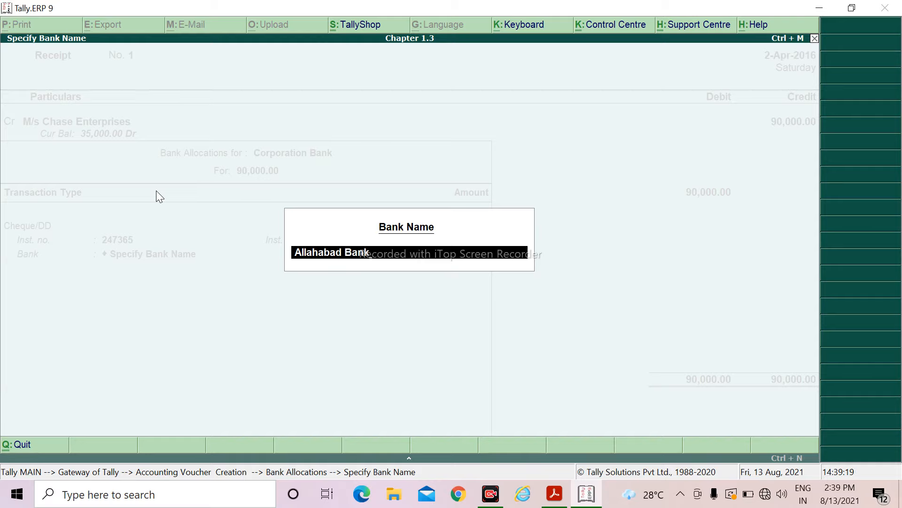
pyautogui.press('Return')
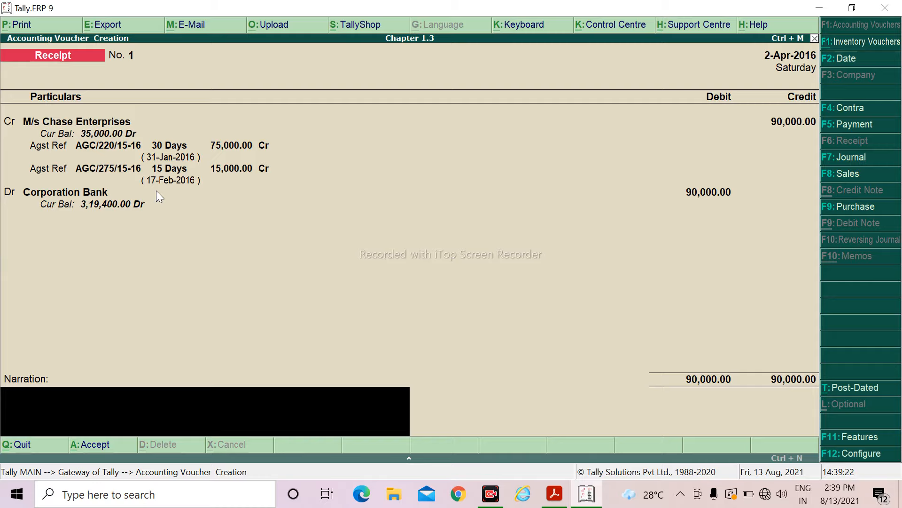
pyautogui.press('Return')
pyautogui.press('Return')
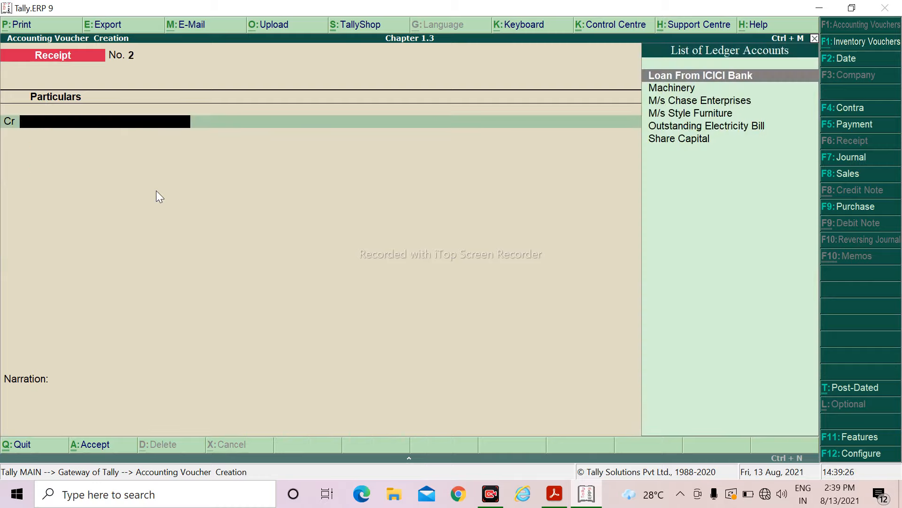
# Step: Review transaction 5 and the creditor details in the assignment PDF, and return to Tally to start a payment voucher
pyautogui.hotkey('alt', 'Tab')
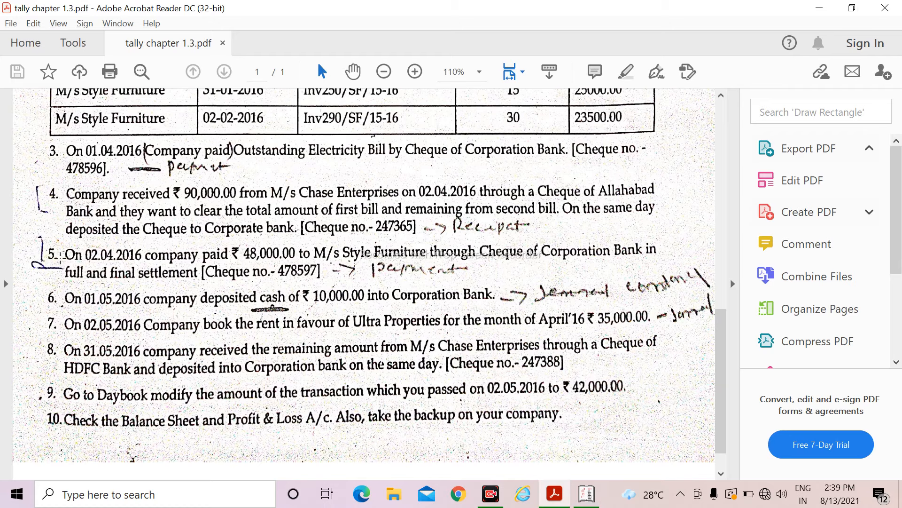
pyautogui.scroll(-2, 224, 212)
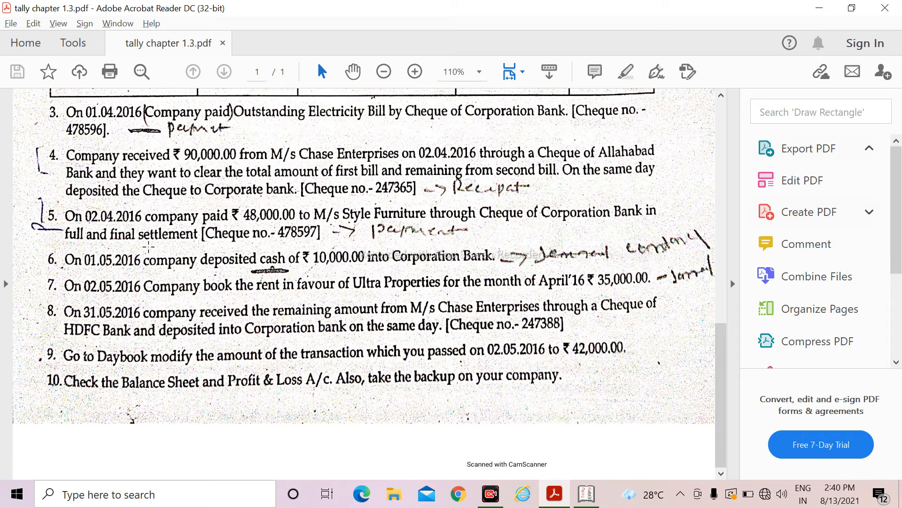
pyautogui.scroll(10, 148, 238)
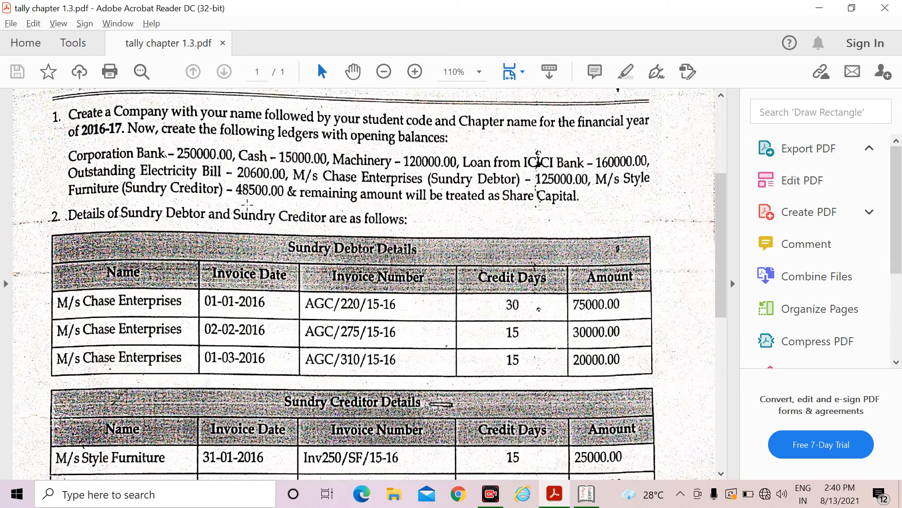
pyautogui.scroll(-10, 260, 200)
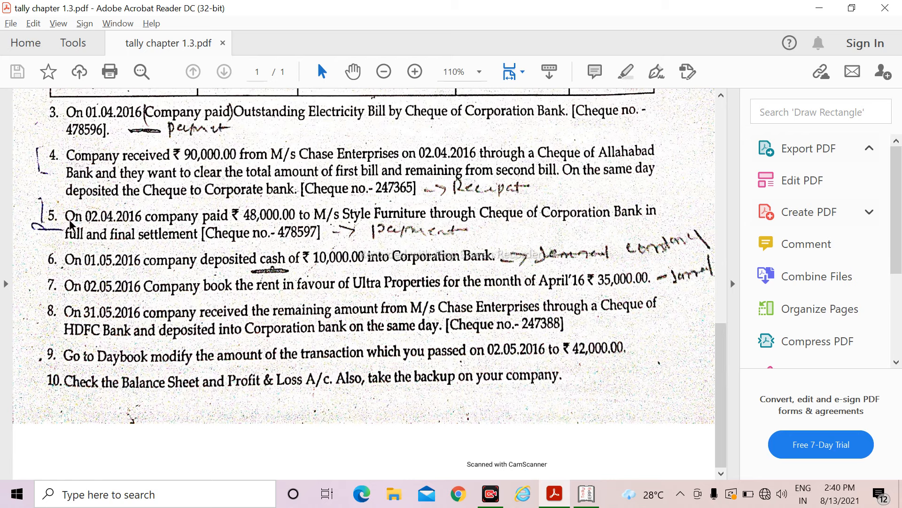
pyautogui.hotkey('alt', 'Tab')
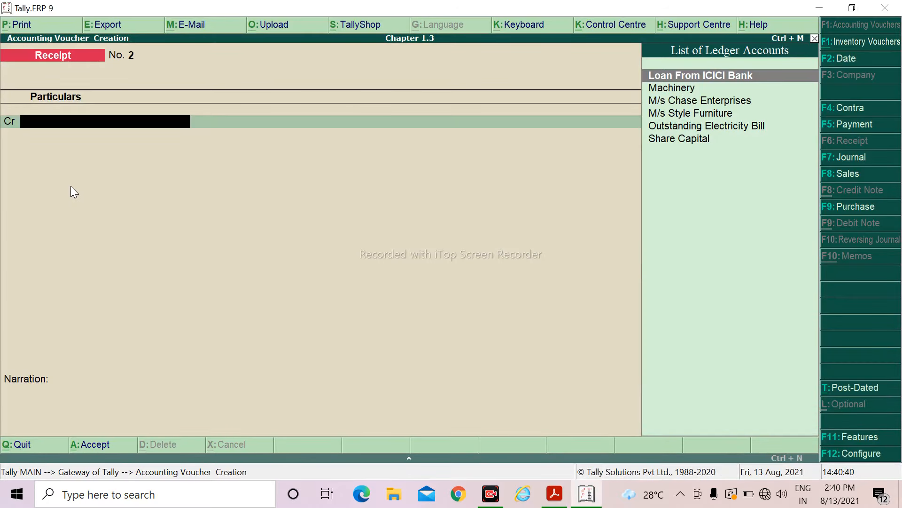
pyautogui.press('F5')
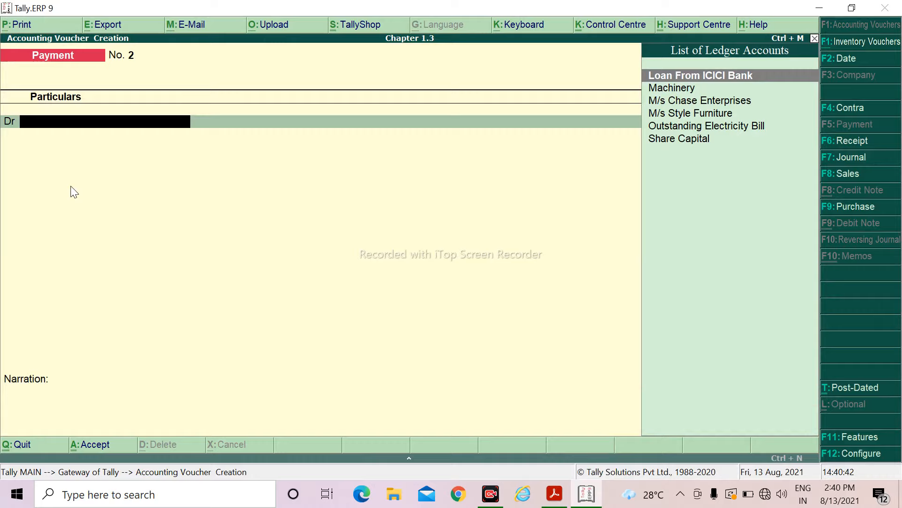
# Step: Debit M/s Style Furniture with 48500 in the payment voucher
pyautogui.press('Down')
pyautogui.press('Down')
pyautogui.press('Down')
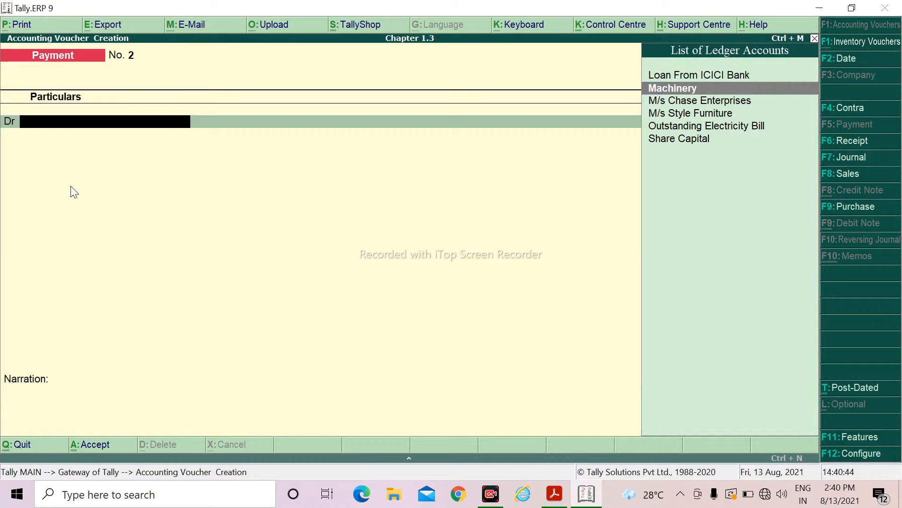
pyautogui.press('Return')
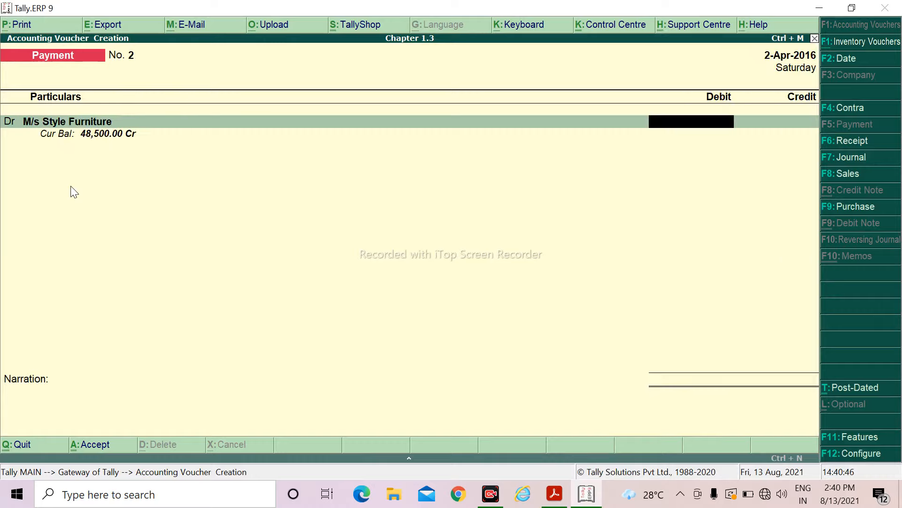
pyautogui.write('48500')
pyautogui.press('Return')
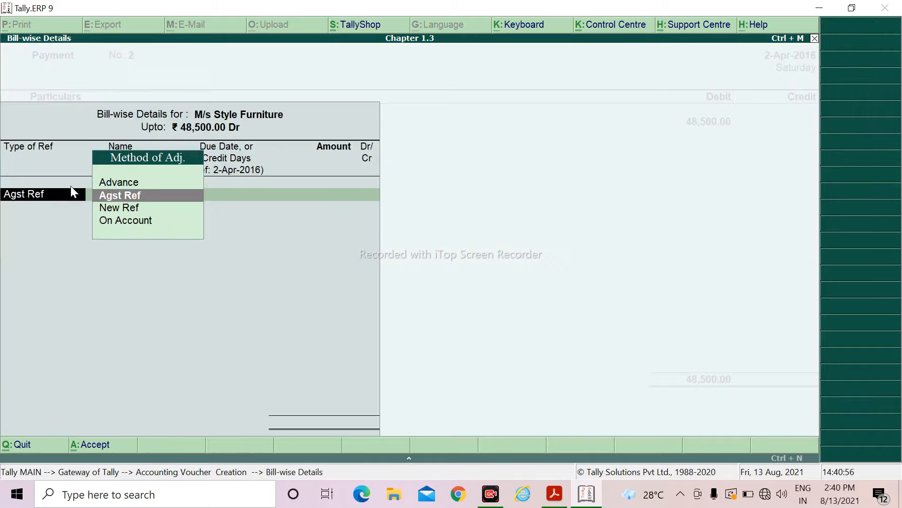
# Step: Allocate the payment against existing bills: 25,000 to Inv250/SF/15-16 and 23,500 to INV290/SF/15-16
pyautogui.press('Return')
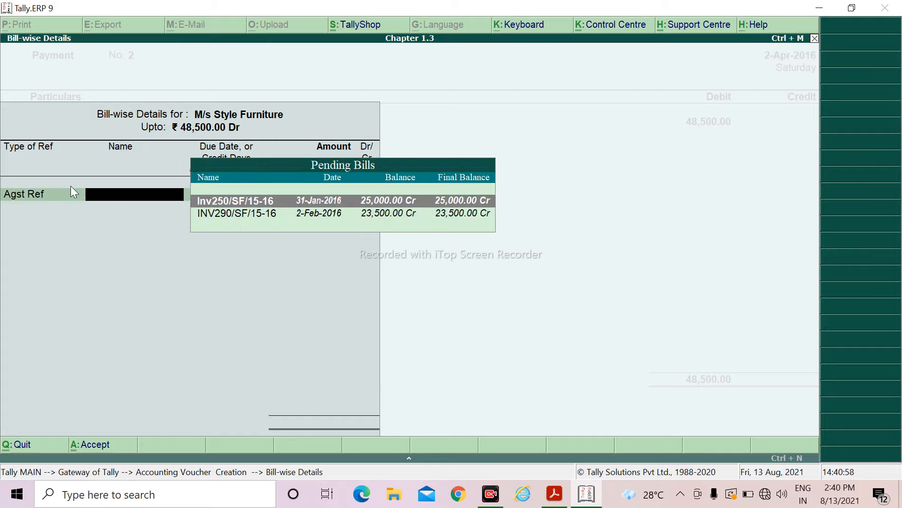
pyautogui.press('Return')
pyautogui.press('Return')
pyautogui.press('Return')
pyautogui.press('Return')
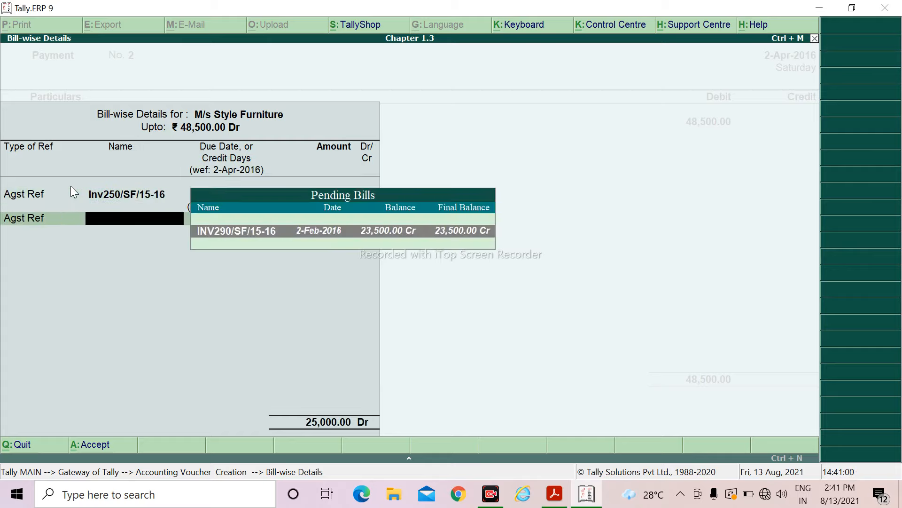
pyautogui.press('Return')
pyautogui.press('Return')
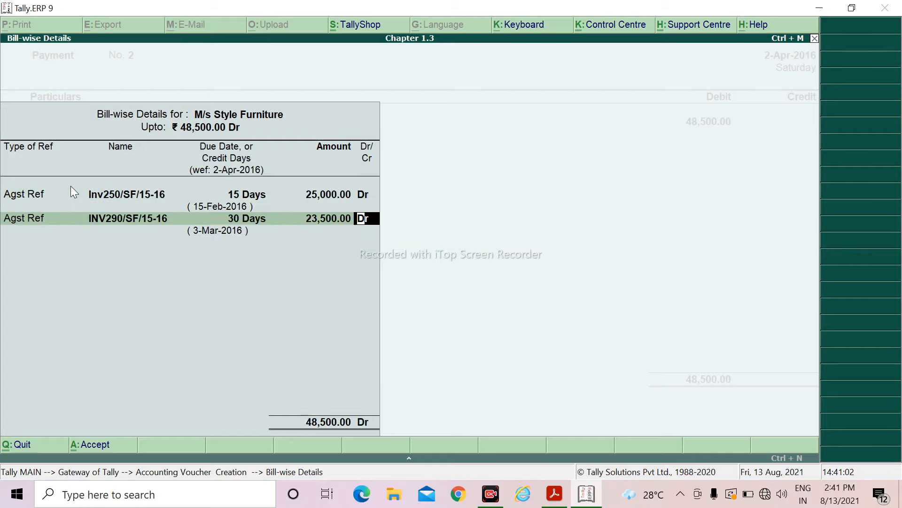
pyautogui.press('Return')
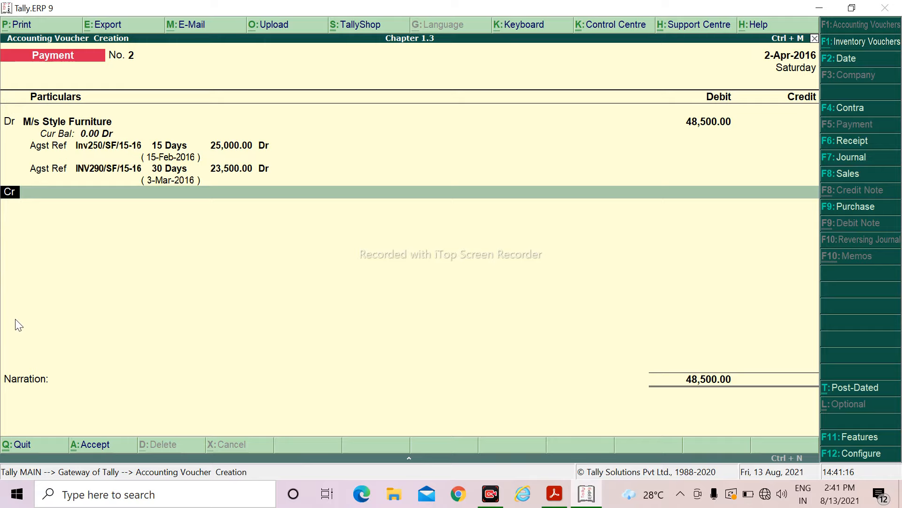
# Step: Credit Corporation Bank with 48000 and enter cheque number 4785976 in its bank allocation
pyautogui.press('Return')
pyautogui.press('Down')
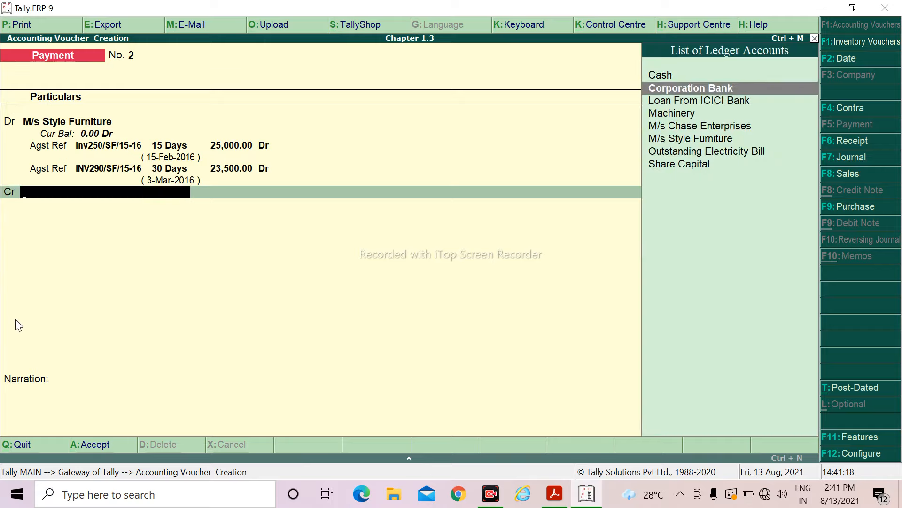
pyautogui.press('Return')
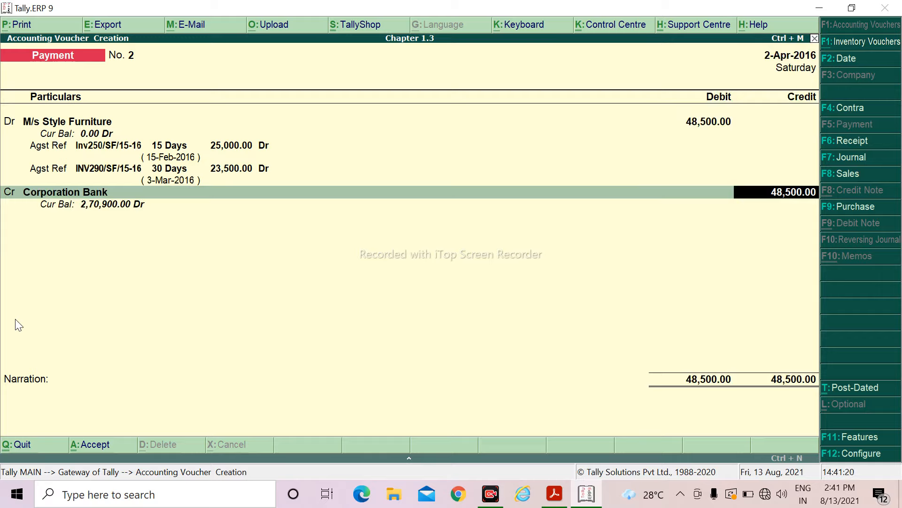
pyautogui.write('48000')
pyautogui.press('Return')
pyautogui.press('Return')
pyautogui.press('Return')
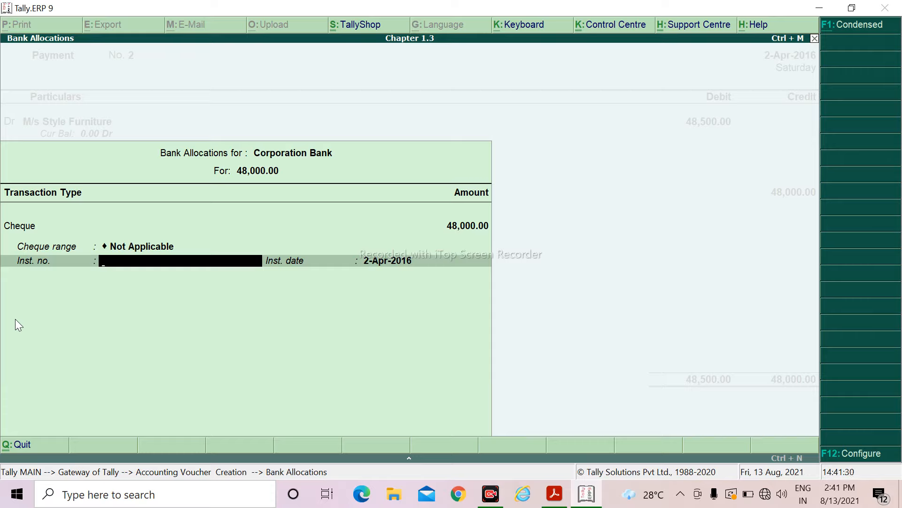
pyautogui.write('4785976')
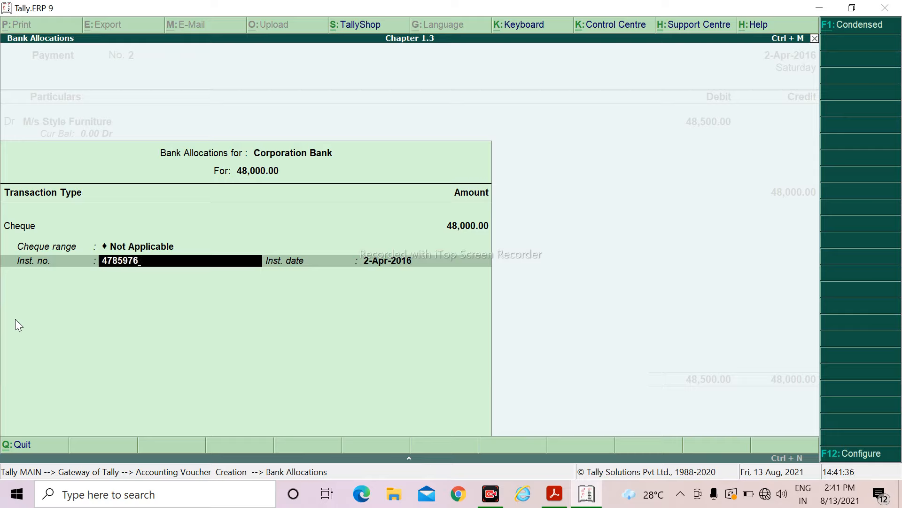
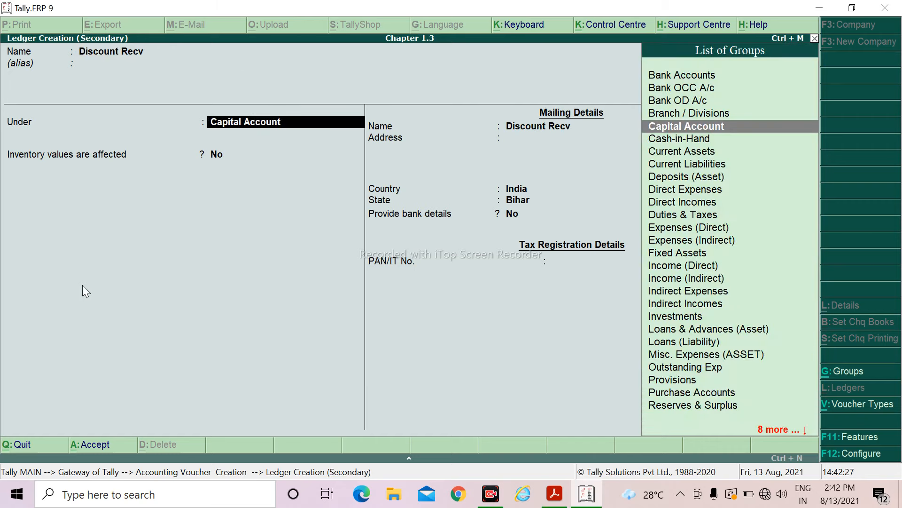
# Step: Place the new Discount Recv ledger under Indirect Incomes, keep the other defaults and save it
pyautogui.write('I')
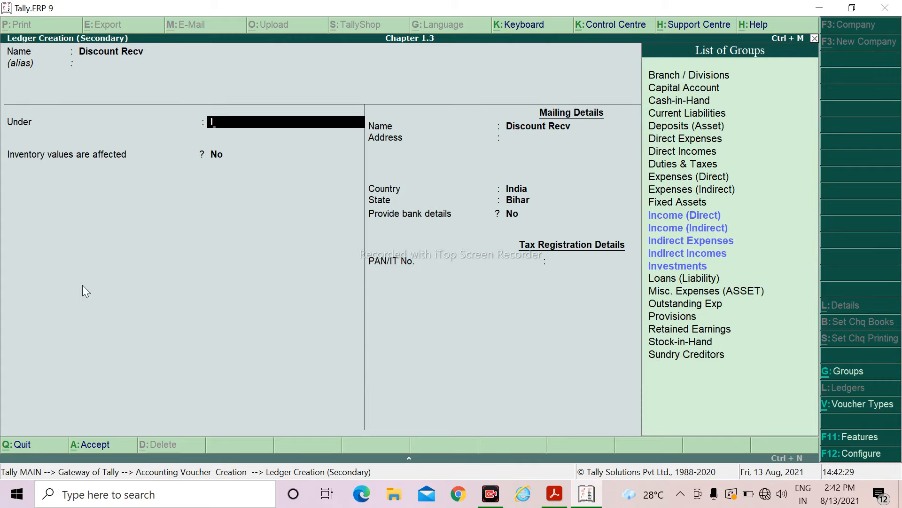
pyautogui.press('Down')
pyautogui.press('Down')
pyautogui.press('Down')
pyautogui.press('Down')
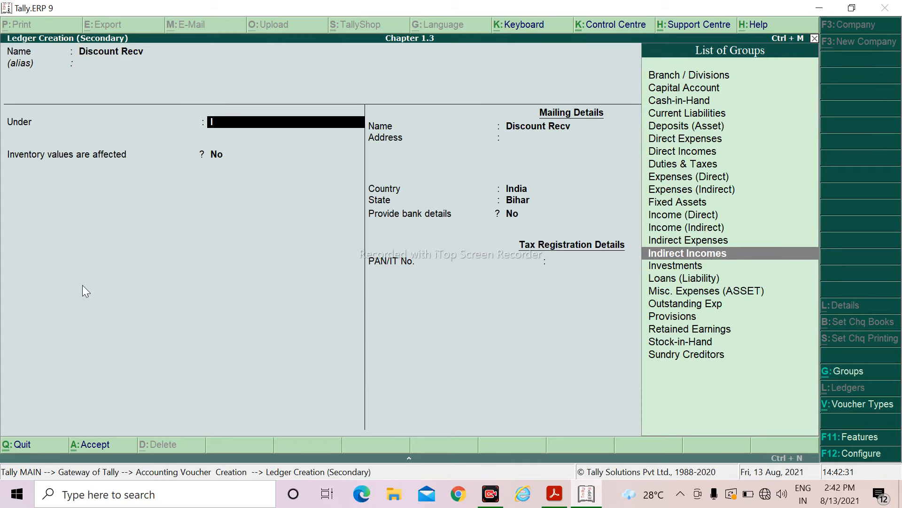
pyautogui.press('Return')
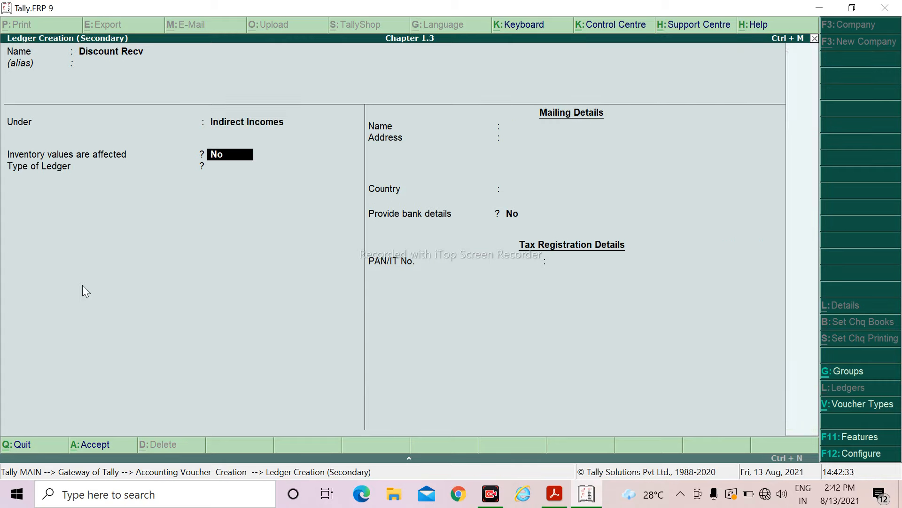
pyautogui.press('Return')
pyautogui.press('Return')
pyautogui.press('Return')
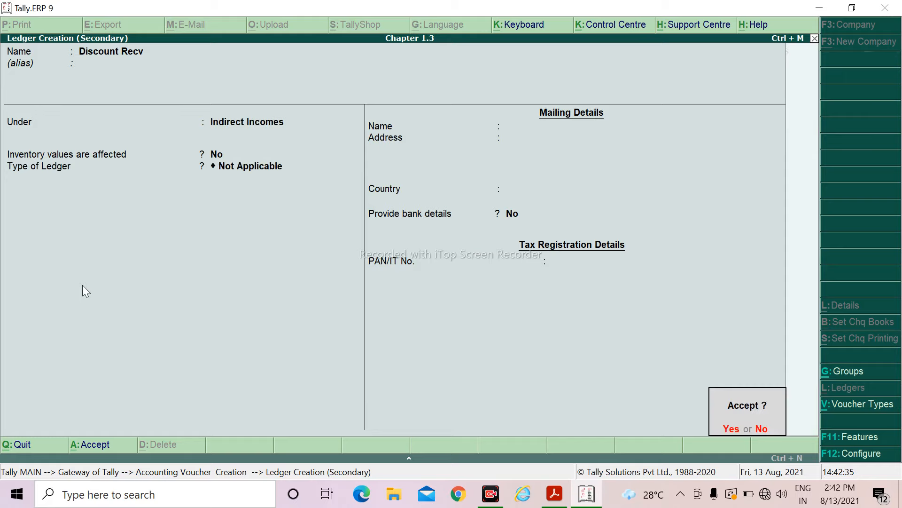
pyautogui.press('Return')
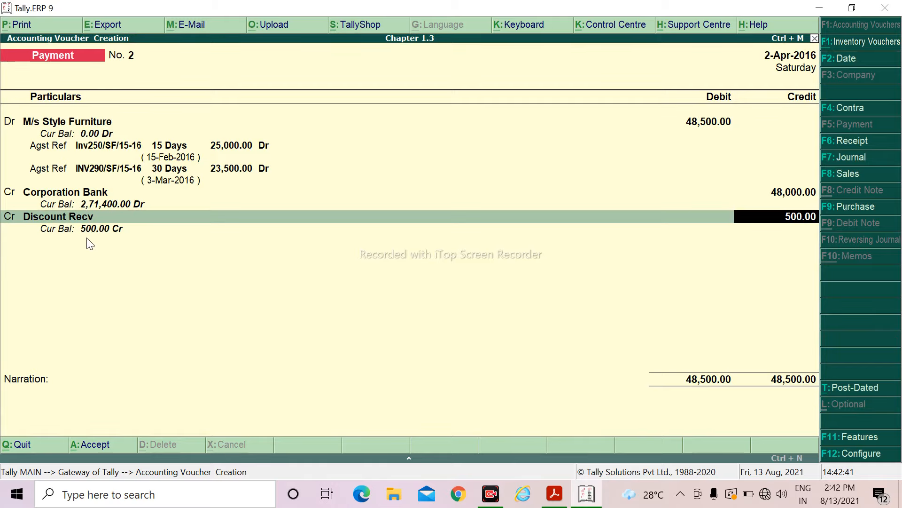
# Step: Date the payment voucher 2-4-16, keep the 500 credit to Discount Recv and save the voucher without a narration
pyautogui.press('F2')
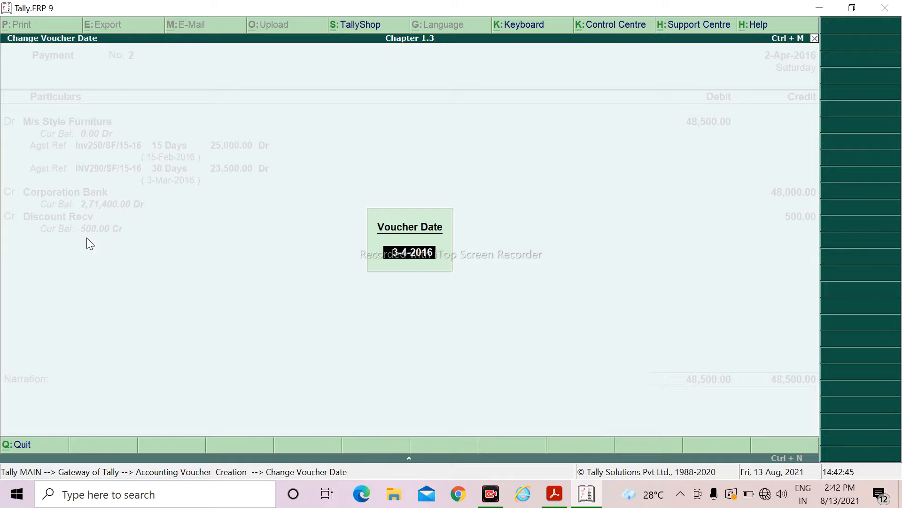
pyautogui.write('2-4-16')
pyautogui.press('Return')
pyautogui.press('Return')
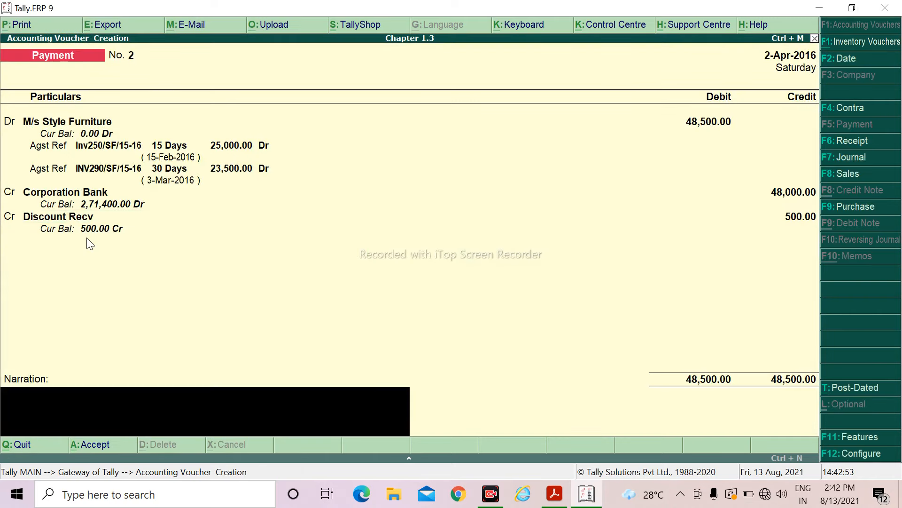
pyautogui.press('Return')
pyautogui.press('Return')
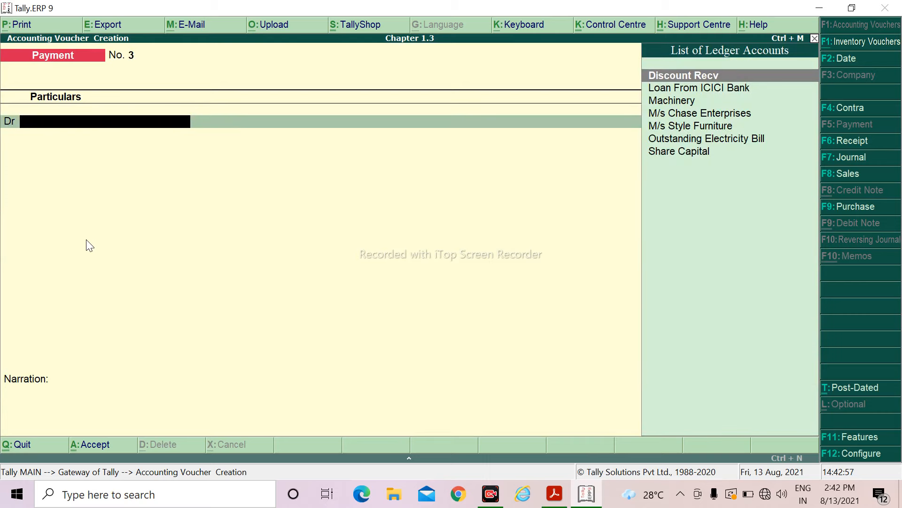
# Step: Check transaction 6 in the assignment PDF, start a contra voucher in Tally and credit Corporation Bank with 10000, leaving the instrument number blank
pyautogui.hotkey('alt', 'Tab')
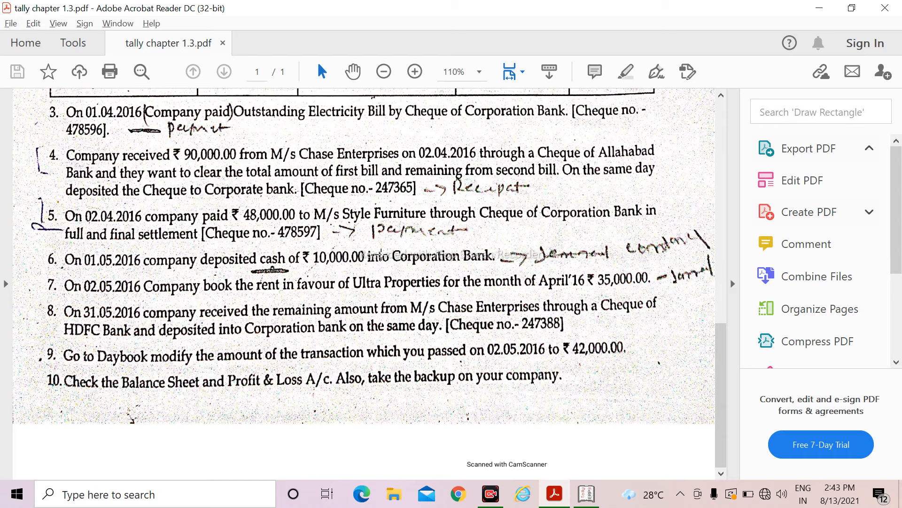
pyautogui.hotkey('alt', 'Tab')
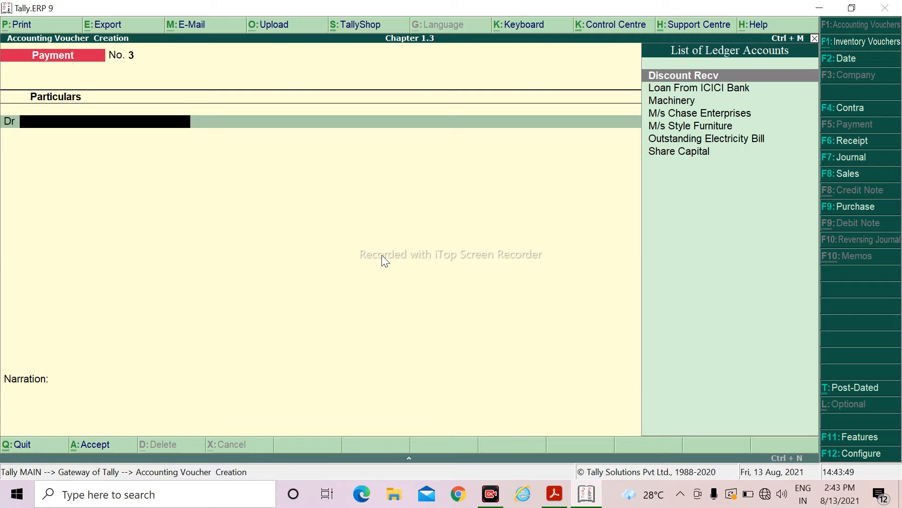
pyautogui.press('F4')
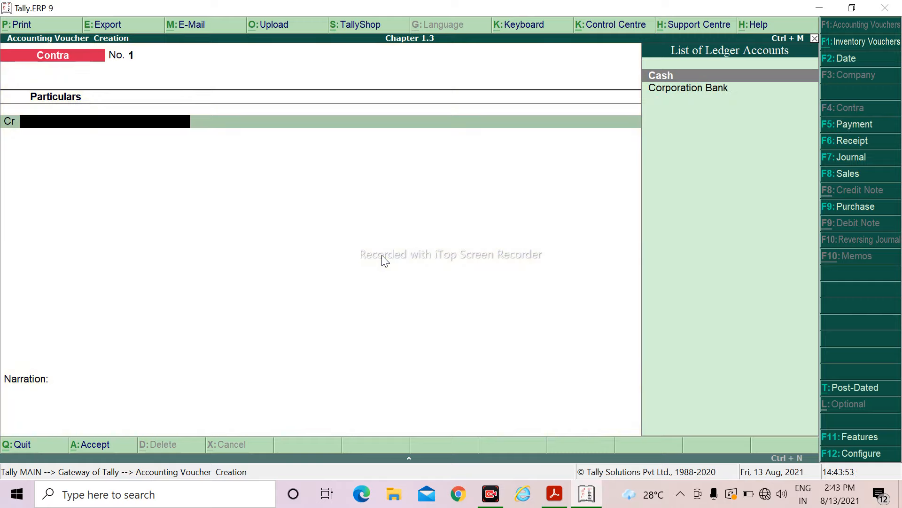
pyautogui.press('Down')
pyautogui.press('Return')
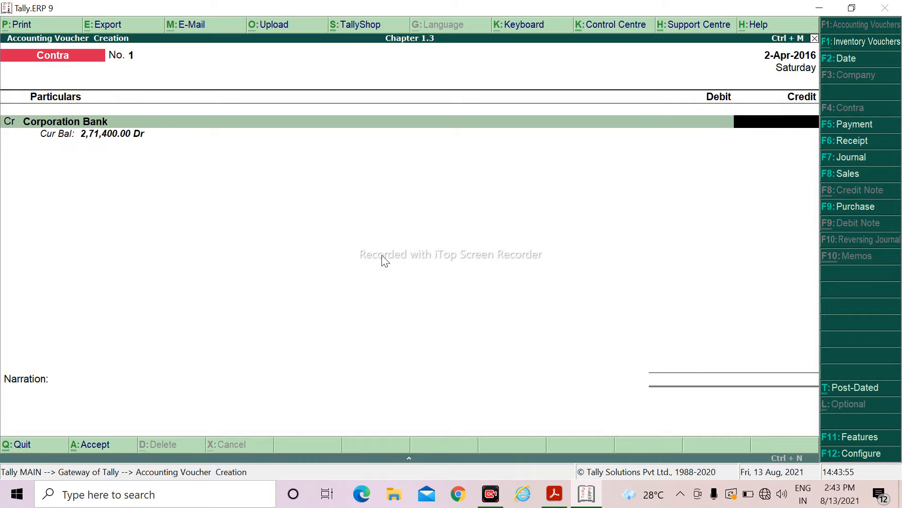
pyautogui.write('10000')
pyautogui.press('Return')
pyautogui.press('Return')
pyautogui.press('Return')
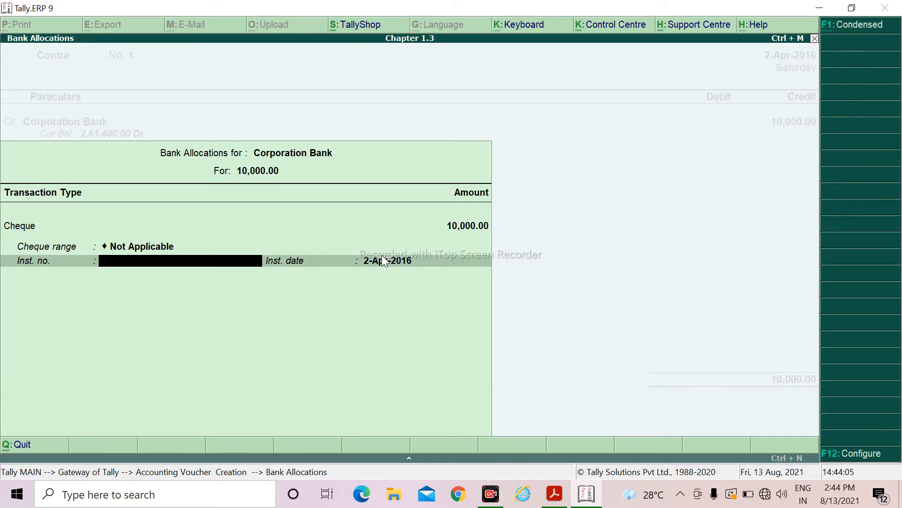
pyautogui.press('Return')
pyautogui.press('Return')
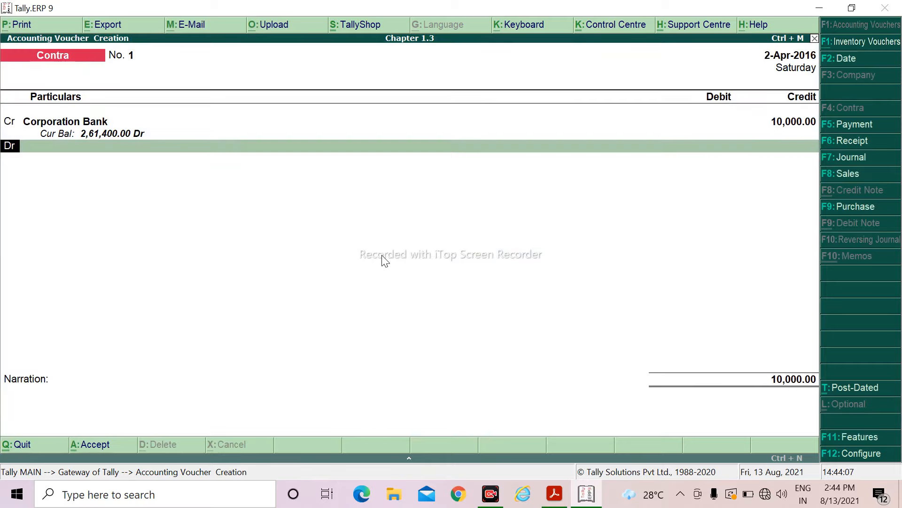
# Step: Debit Cash with 10,000, date the contra voucher 1-5-16 and save it without a narration
pyautogui.press('Return')
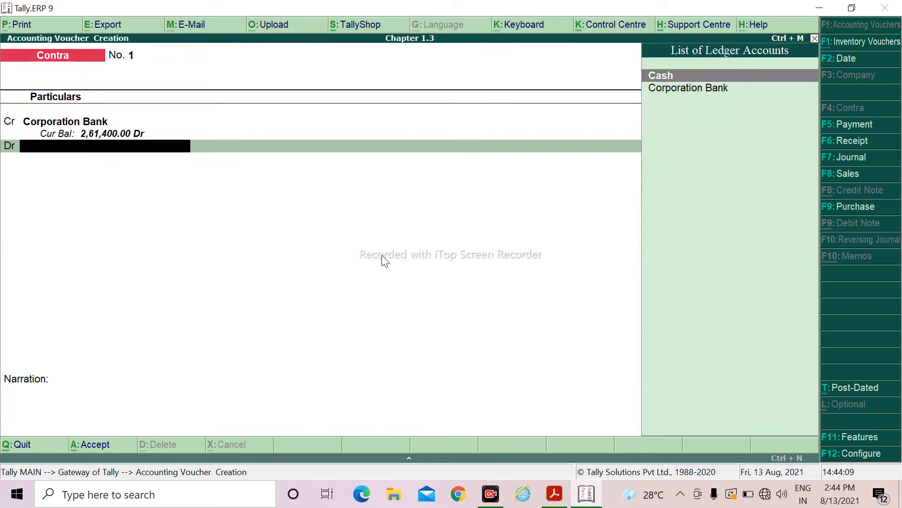
pyautogui.press('Return')
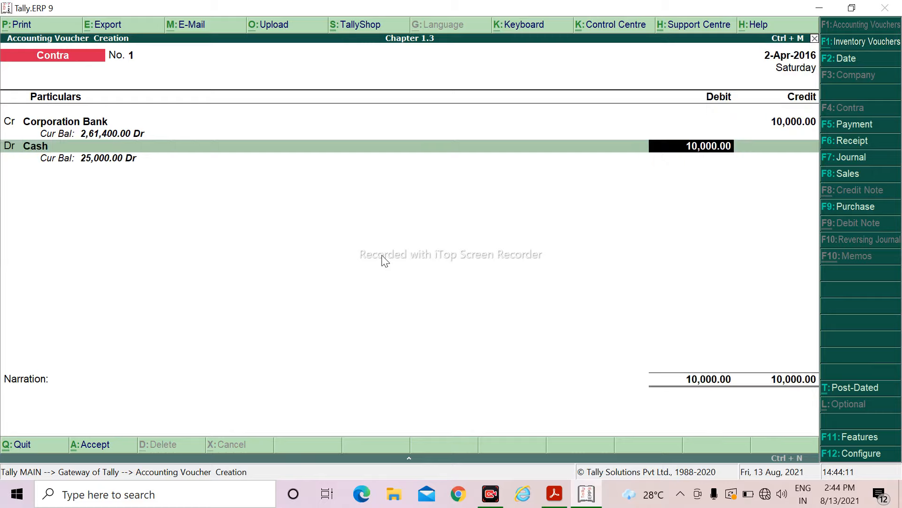
pyautogui.press('F2')
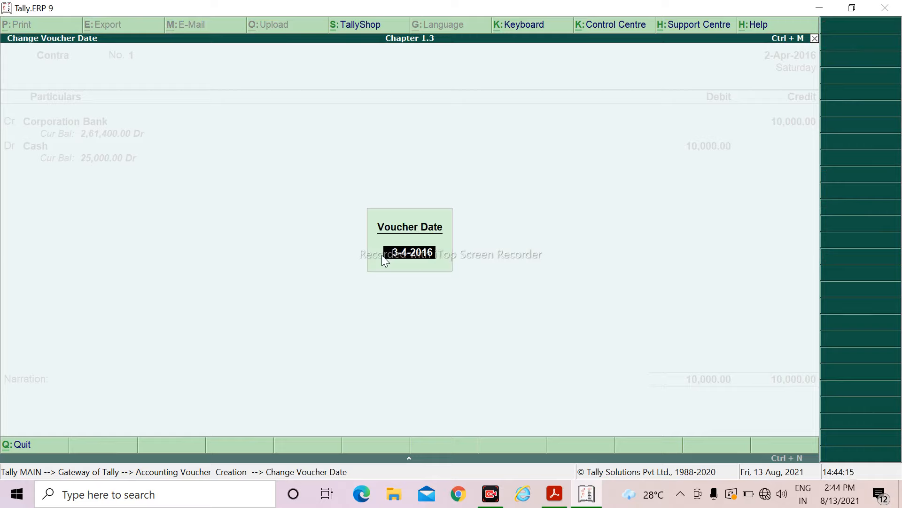
pyautogui.write('1-5-16')
pyautogui.press('Return')
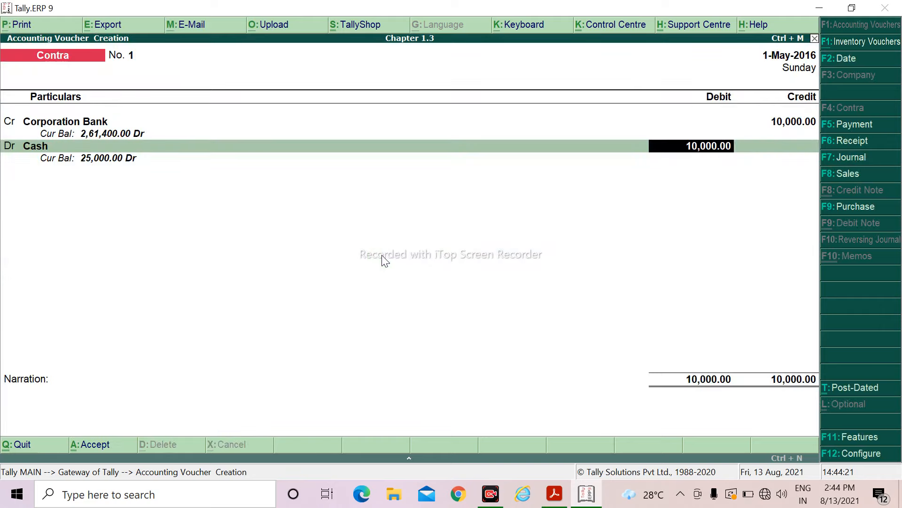
pyautogui.press('Return')
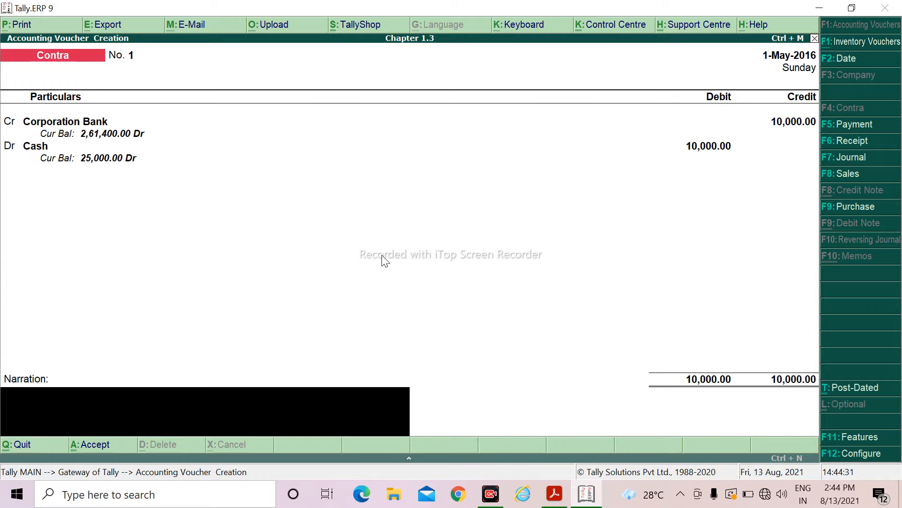
pyautogui.press('Return')
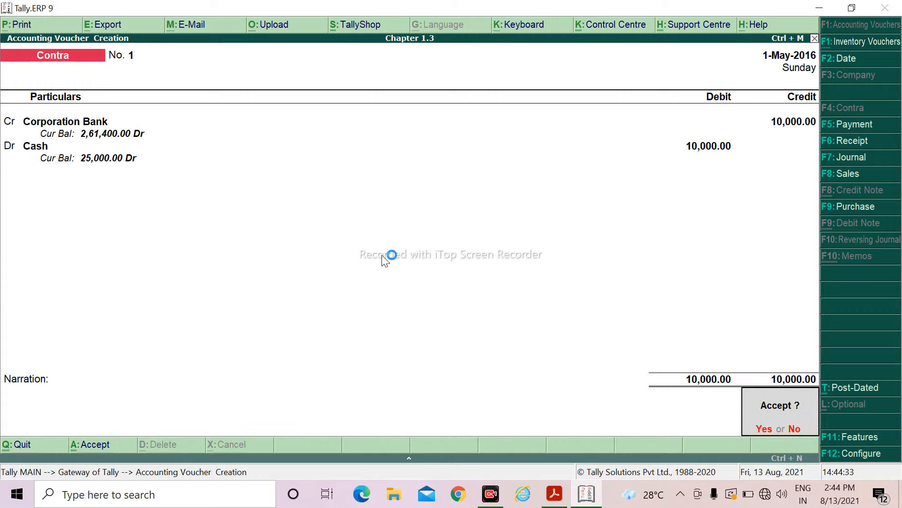
pyautogui.press('Return')
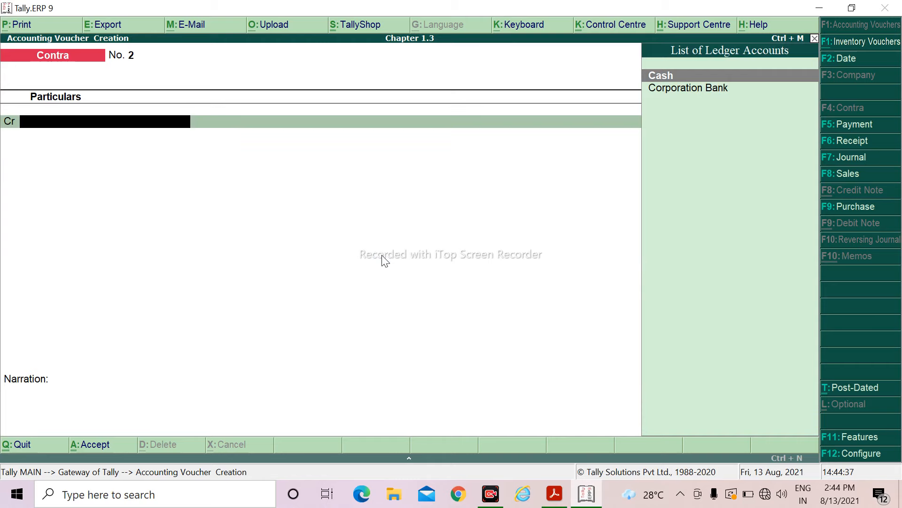
# Step: Check transaction 7 in the assignment PDF, start a journal voucher in Tally and begin a new ledger named Rent without an alias
pyautogui.hotkey('alt', 'Tab')
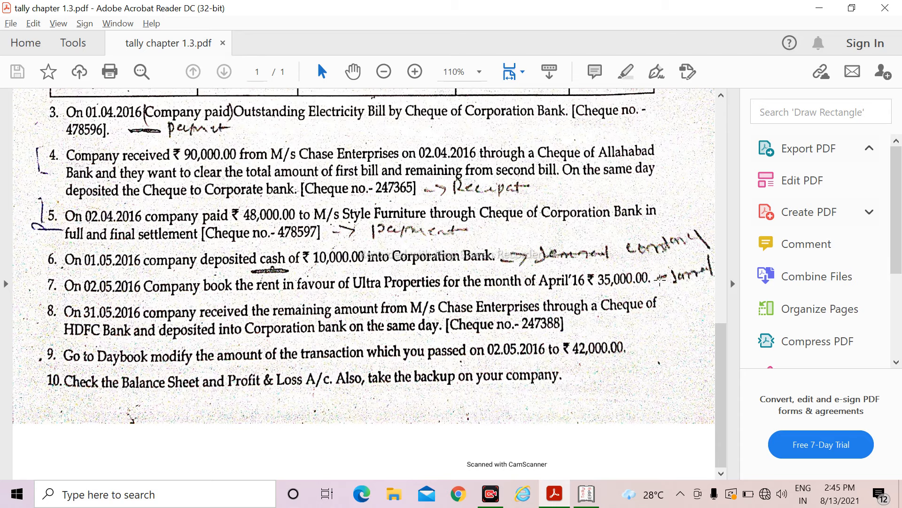
pyautogui.hotkey('alt', 'Tab')
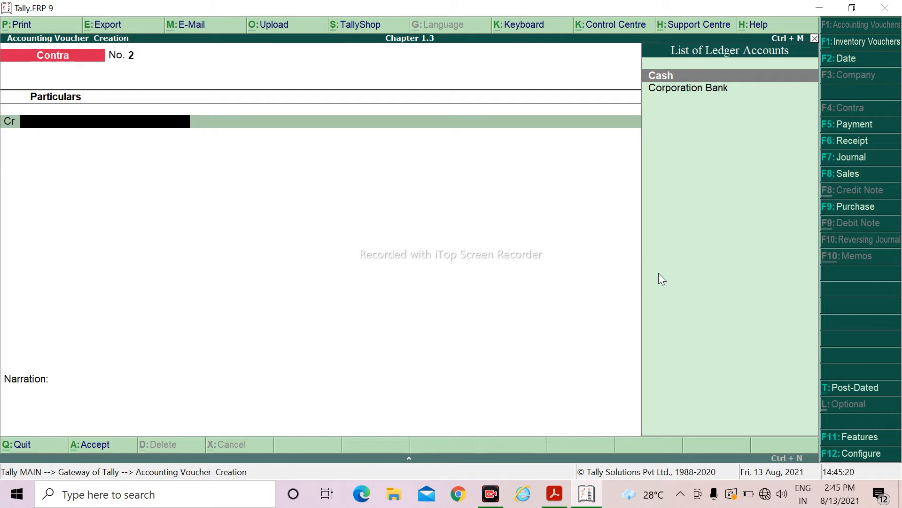
pyautogui.press('F7')
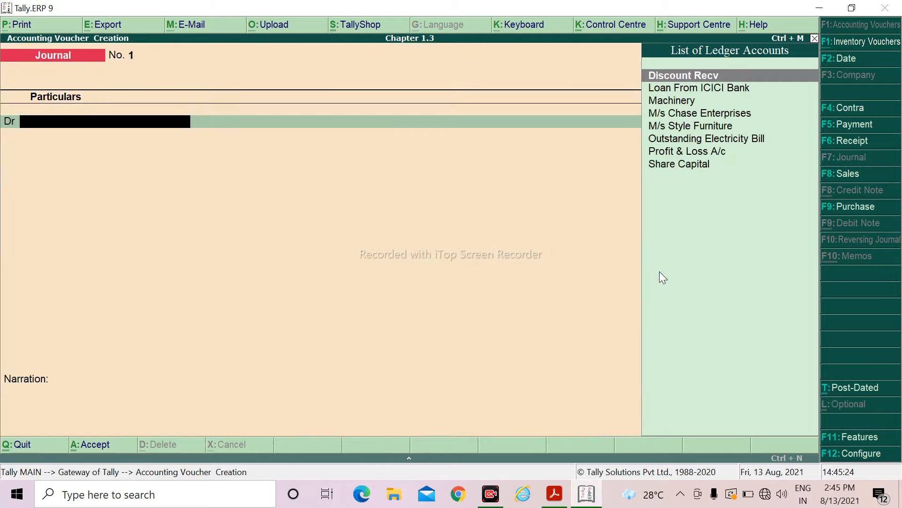
pyautogui.hotkey('alt', 'c')
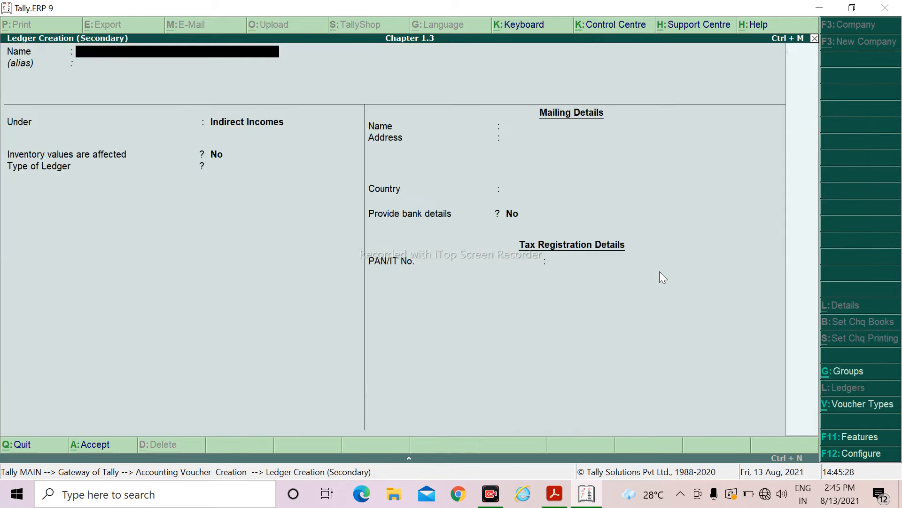
pyautogui.write('Rent')
pyautogui.press('Return')
pyautogui.press('Return')
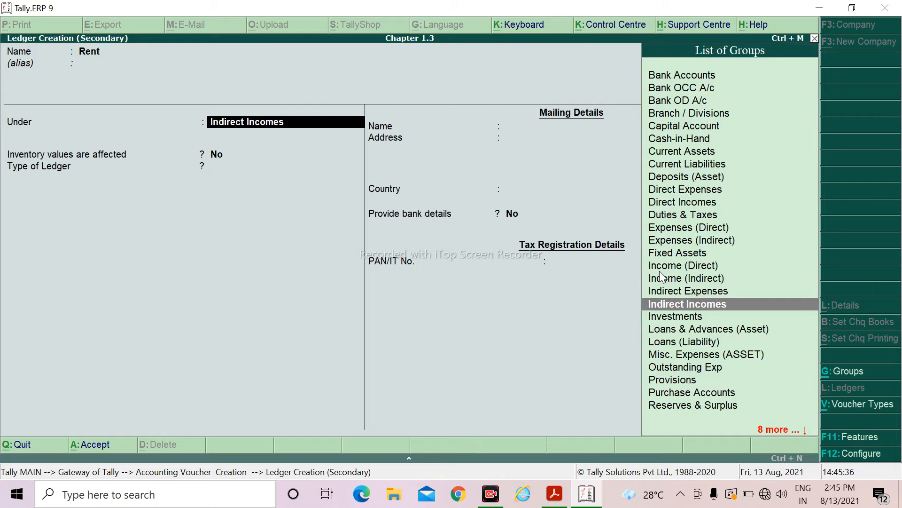
# Step: Place the new Rent ledger under Direct Expenses, keep the other defaults and save it
pyautogui.write('D')
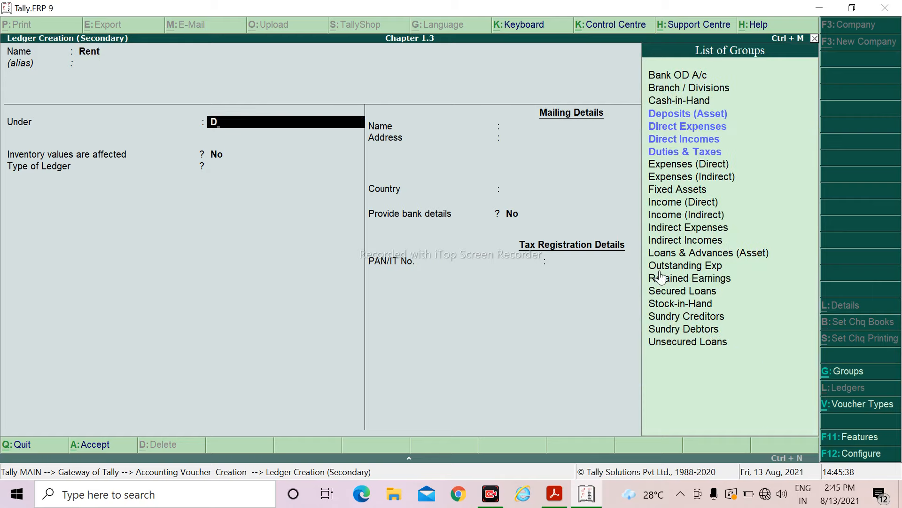
pyautogui.press('Down')
pyautogui.press('Down')
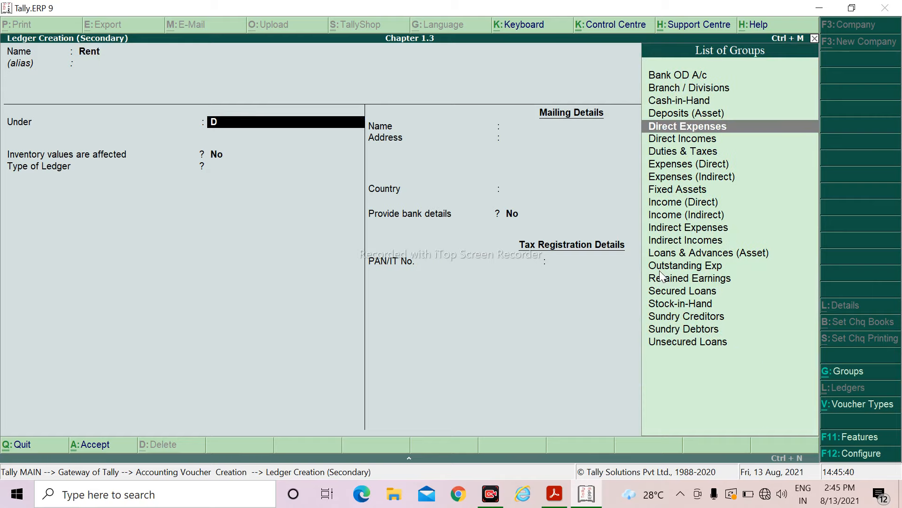
pyautogui.press('Return')
pyautogui.press('Return')
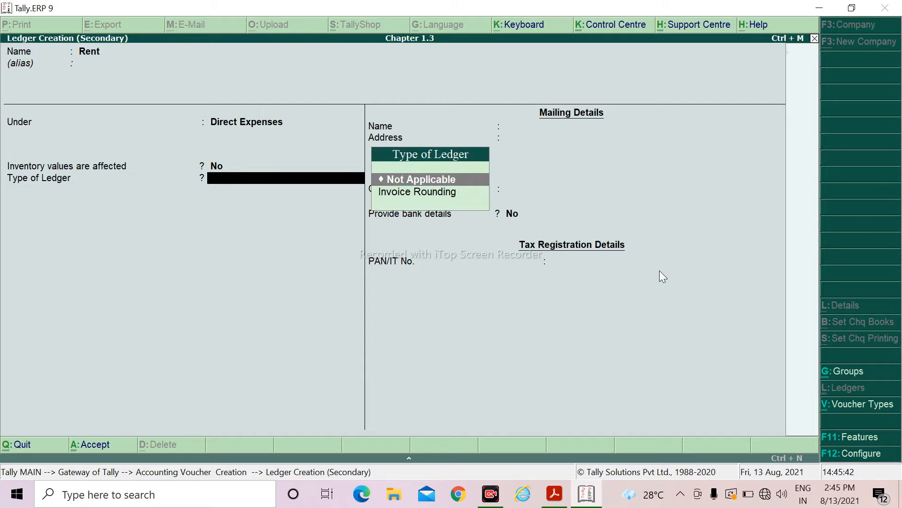
pyautogui.press('Return')
pyautogui.press('Return')
pyautogui.press('Return')
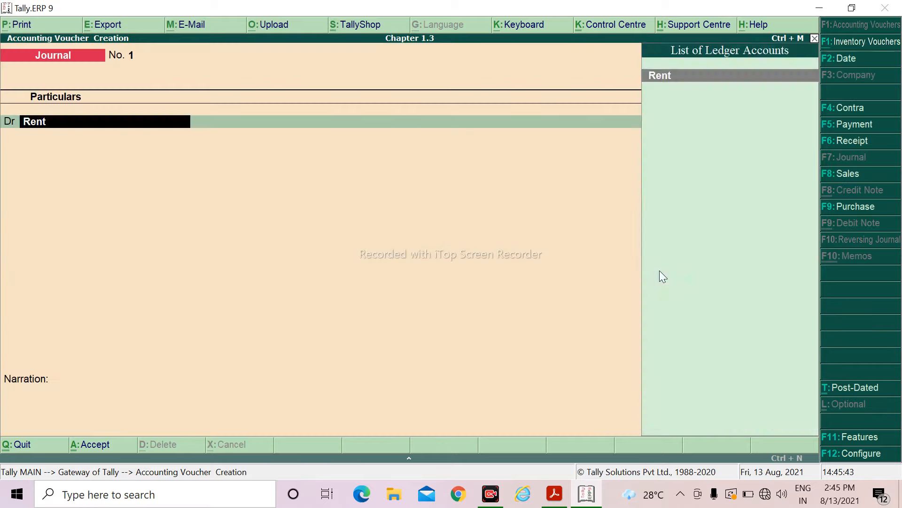
# Step: Debit the Rent ledger with 35000 in the journal voucher and start its credit line
pyautogui.press('Return')
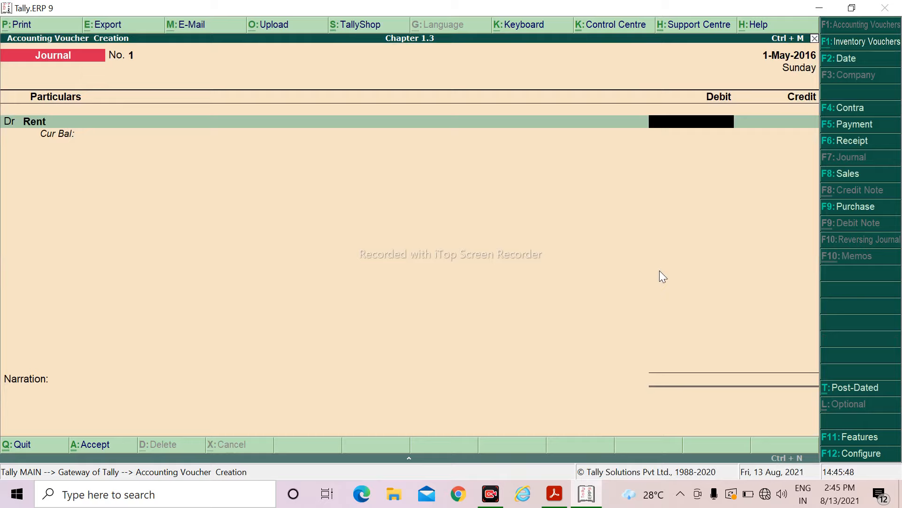
pyautogui.write('35000')
pyautogui.press('Return')
pyautogui.press('Return')
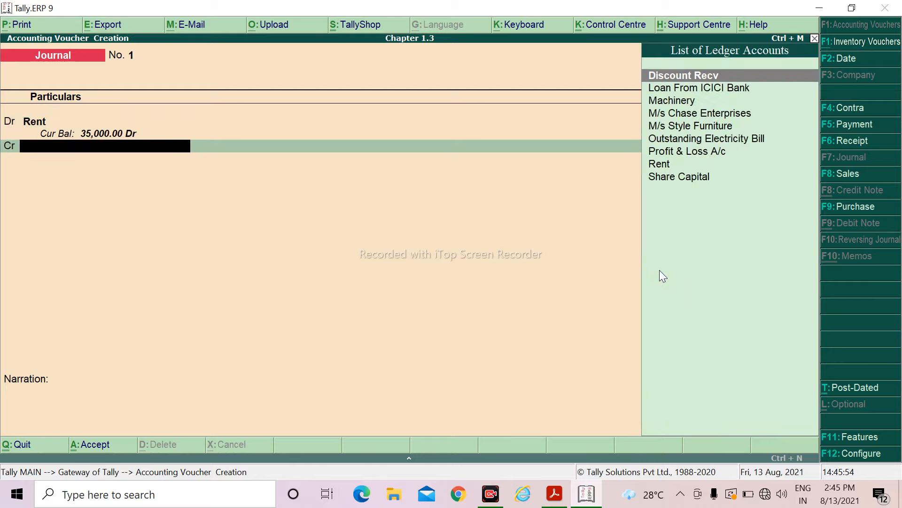
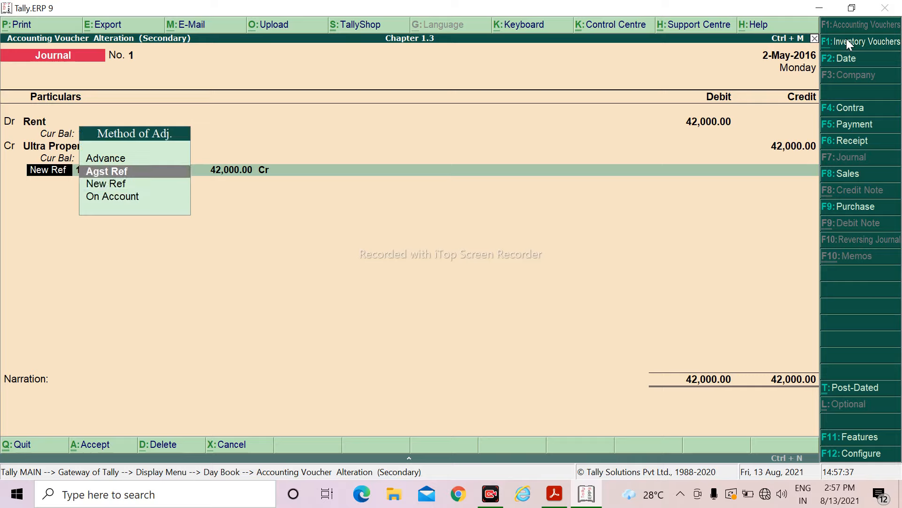
# Step: Allocate the Ultra Properties credit as Agst Ref to pending bill 1, save the altered journal voucher and leave the Day Book
pyautogui.press('Return')
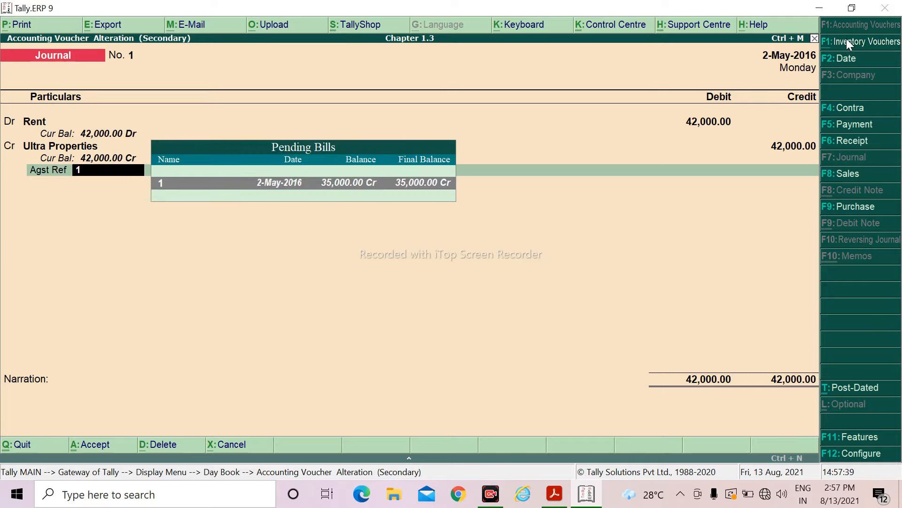
pyautogui.press('Return')
pyautogui.press('Return')
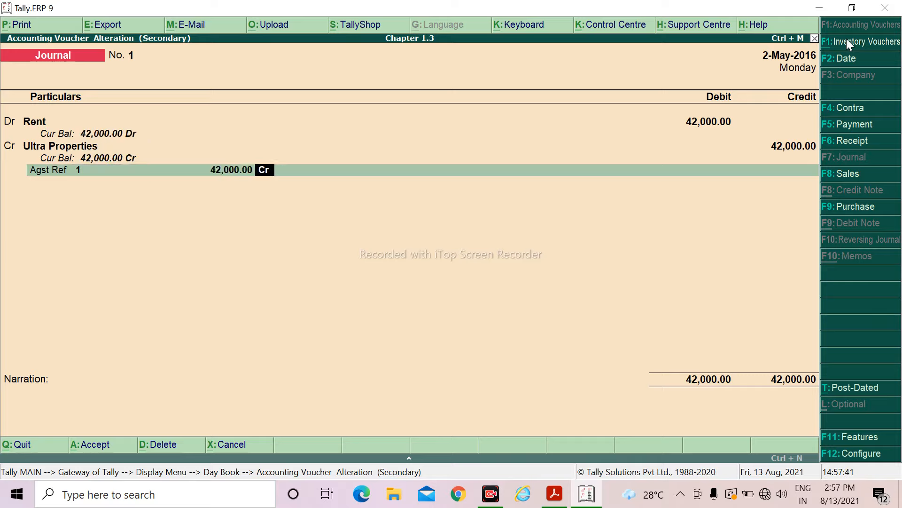
pyautogui.press('Return')
pyautogui.press('Return')
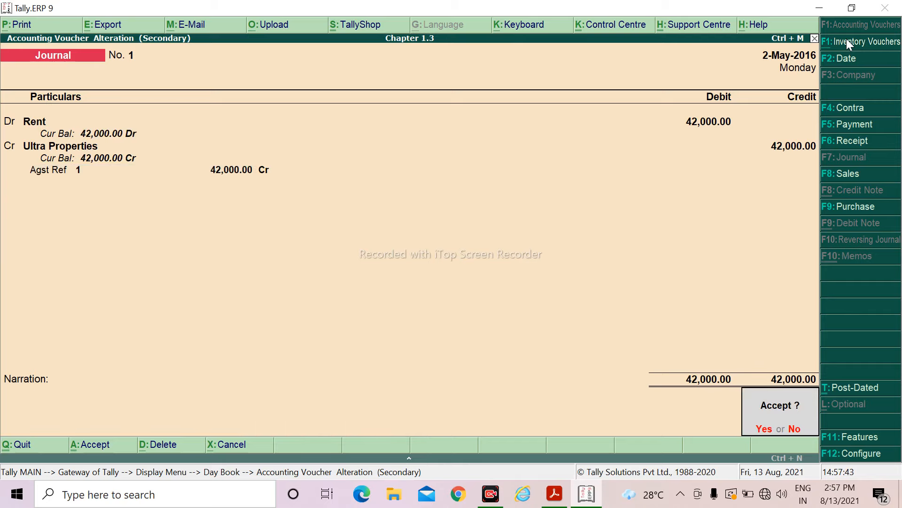
pyautogui.press('Return')
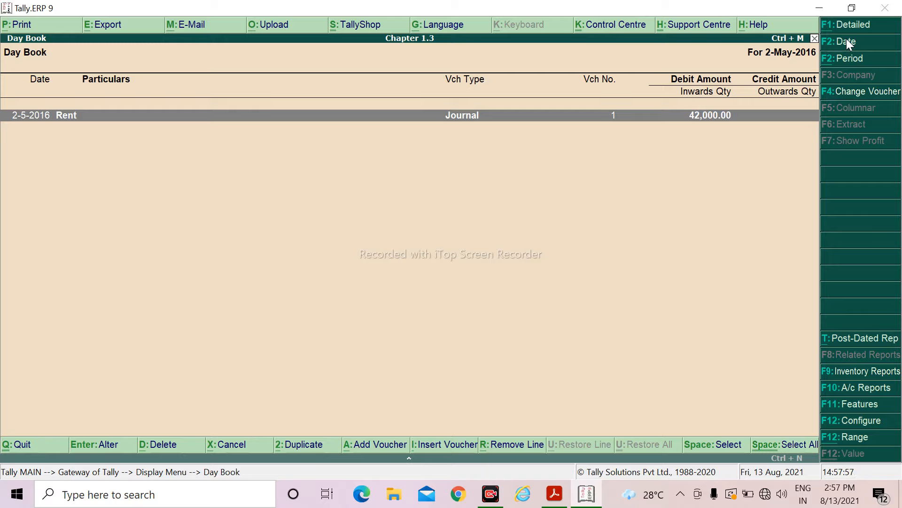
pyautogui.press('Escape')
pyautogui.press('Escape')
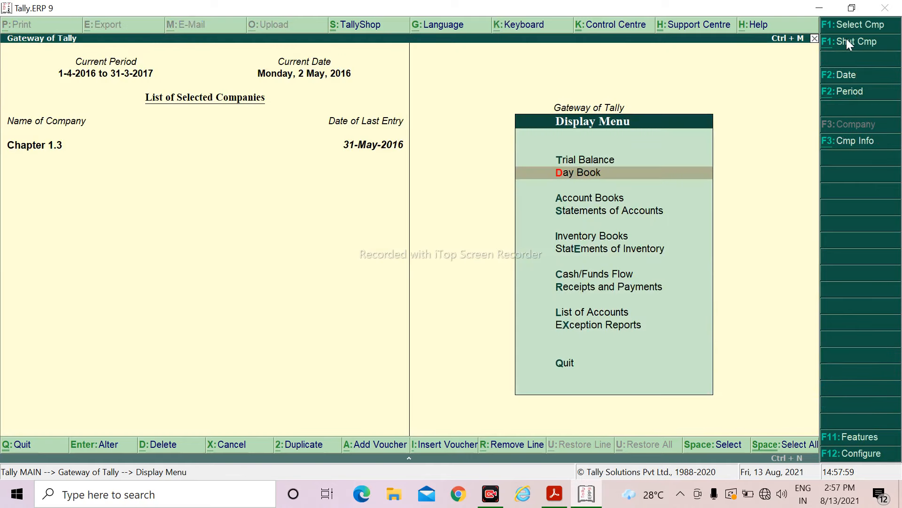
# Step: Check the final task in the assignment PDF, then view the company's Balance Sheet in Tally and close it
pyautogui.hotkey('alt', 'Tab')
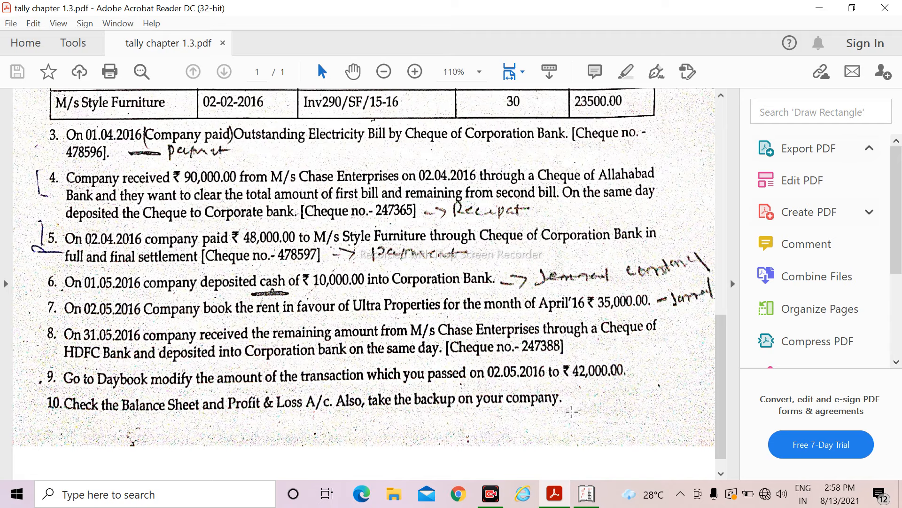
pyautogui.hotkey('alt', 'Tab')
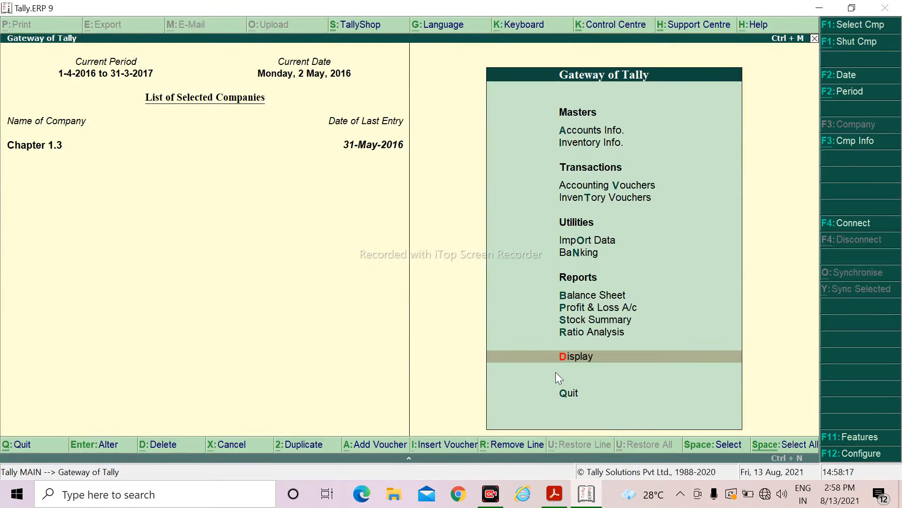
pyautogui.press('Up')
pyautogui.press('Up')
pyautogui.press('Up')
pyautogui.press('Up')
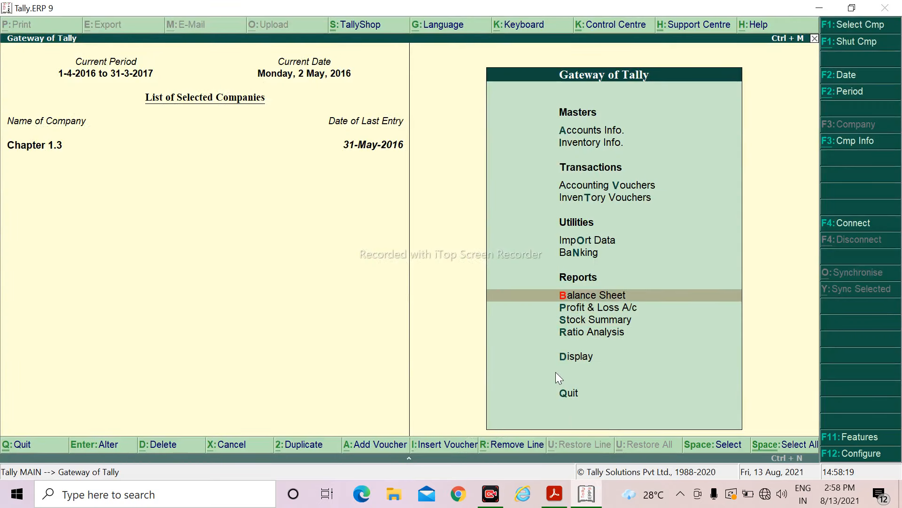
pyautogui.press('Return')
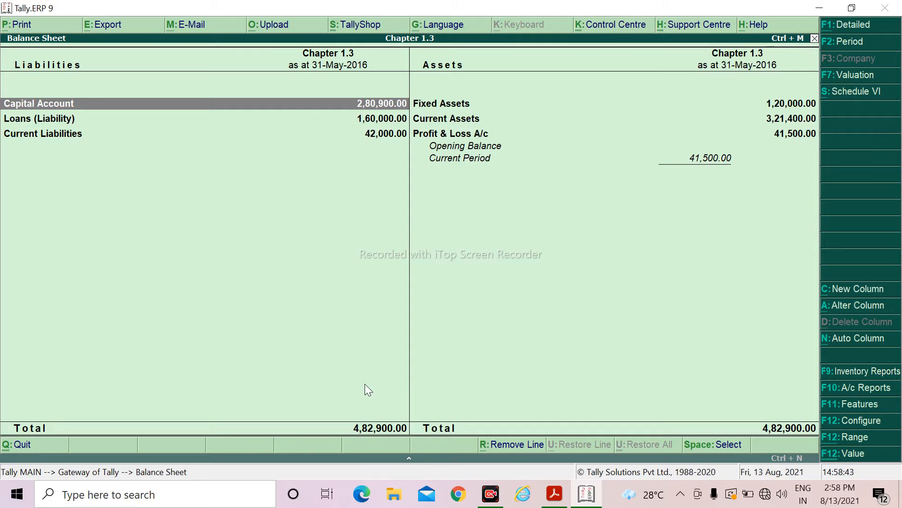
pyautogui.press('Escape')
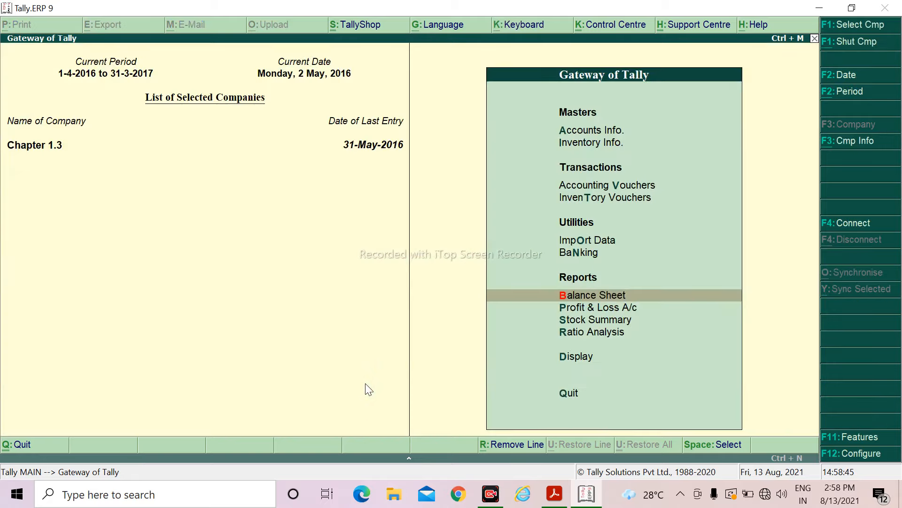
# Step: View the company's Profit & Loss A/c report and close it
pyautogui.press('Down')
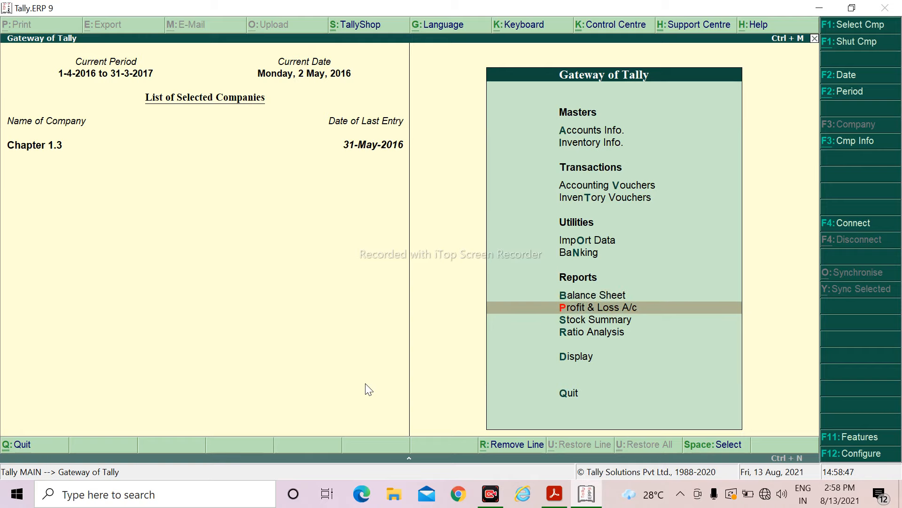
pyautogui.press('Return')
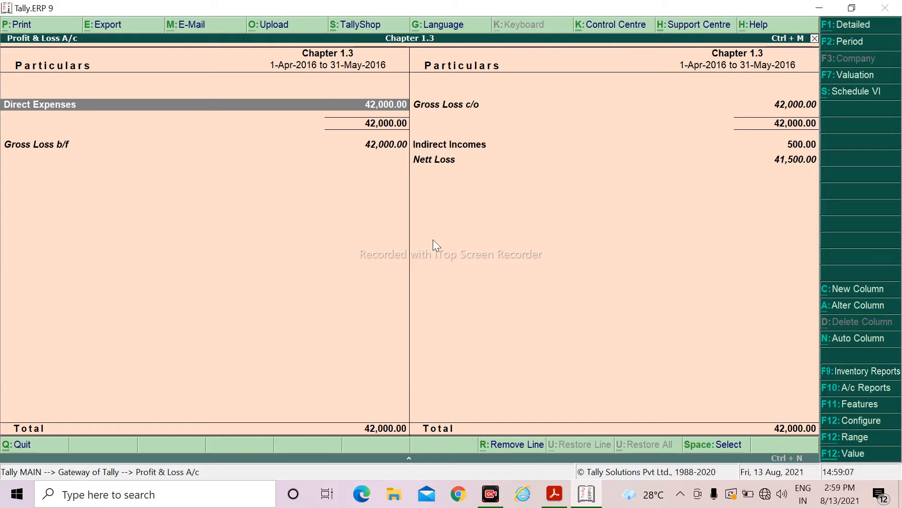
pyautogui.press('Escape')
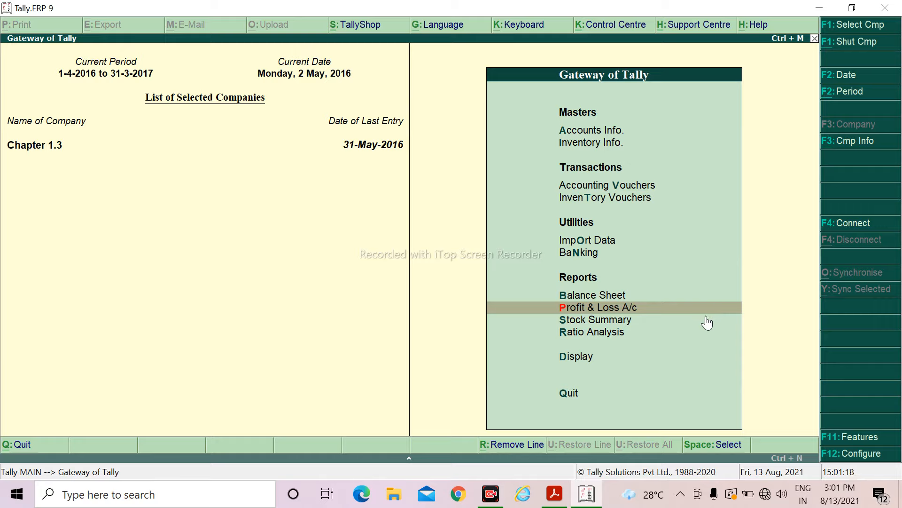
# Step: Minimize the Tally and PDF windows and create a desktop folder named "chapter 1.3" for the backup
pyautogui.click(810, 8)
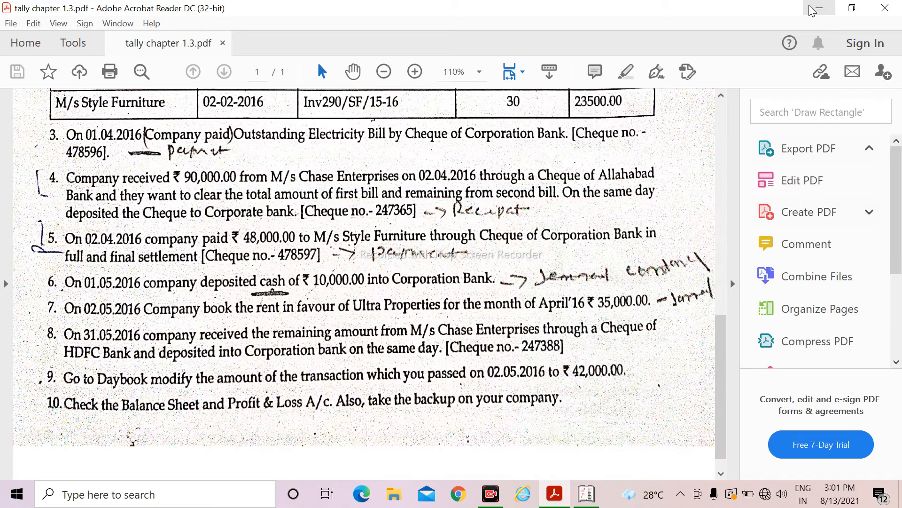
pyautogui.click(811, 9)
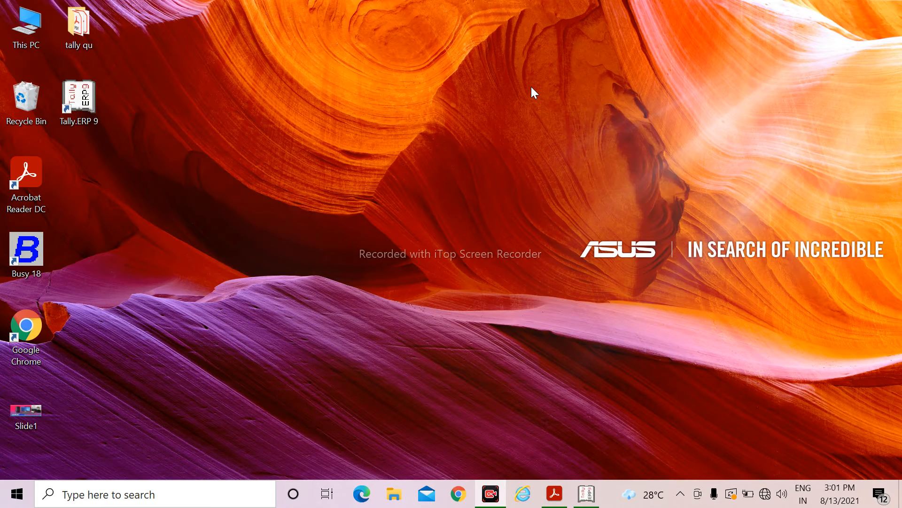
pyautogui.rightClick(528, 87)
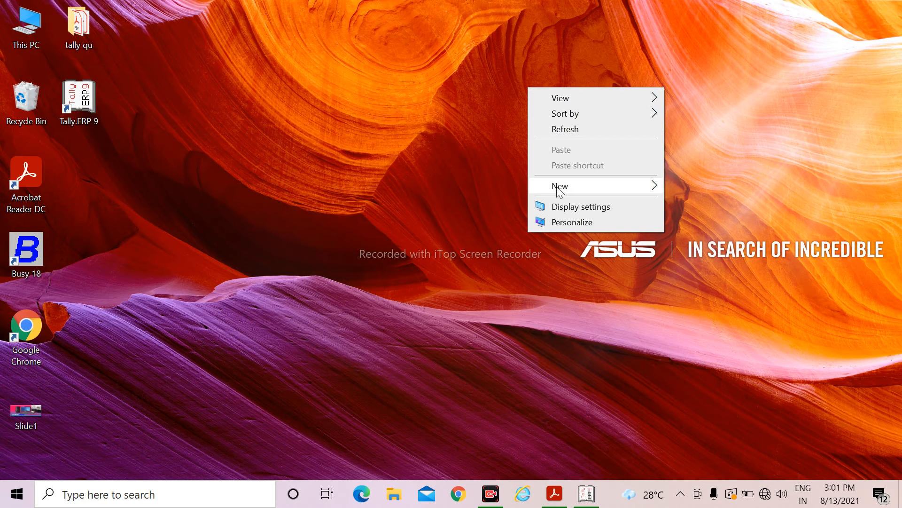
pyautogui.moveTo(559, 188)
pyautogui.click(712, 185)
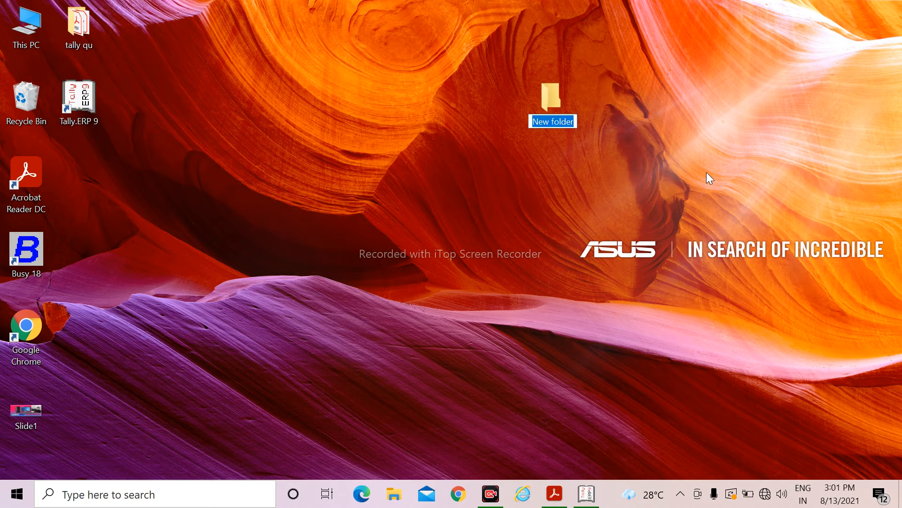
pyautogui.write('cha')
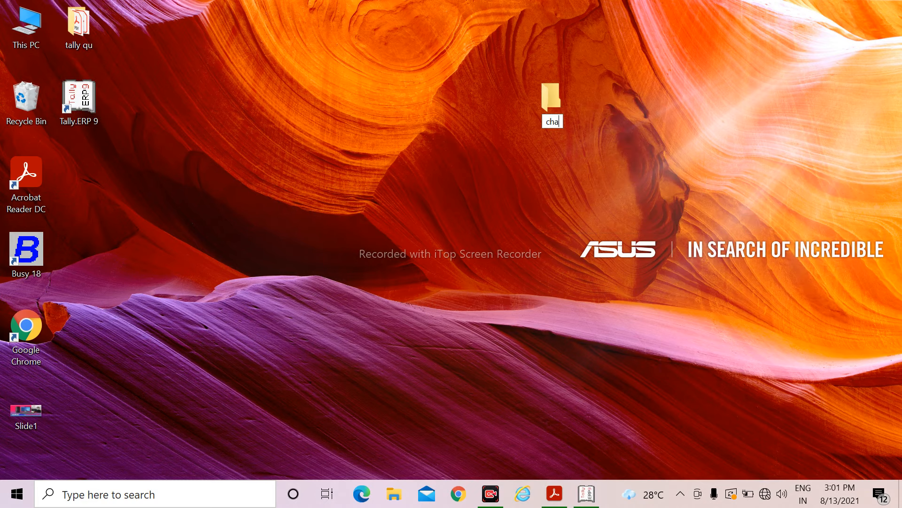
pyautogui.write('pter 1.3')
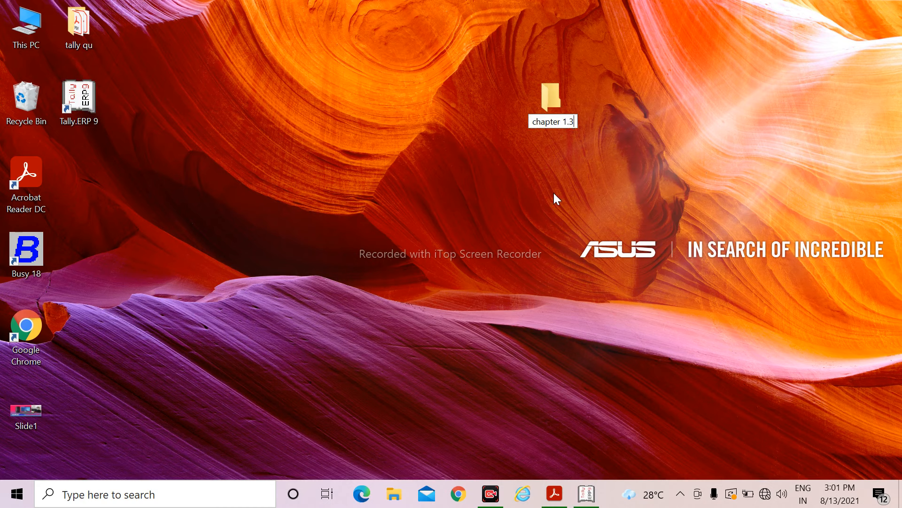
pyautogui.press('Return')
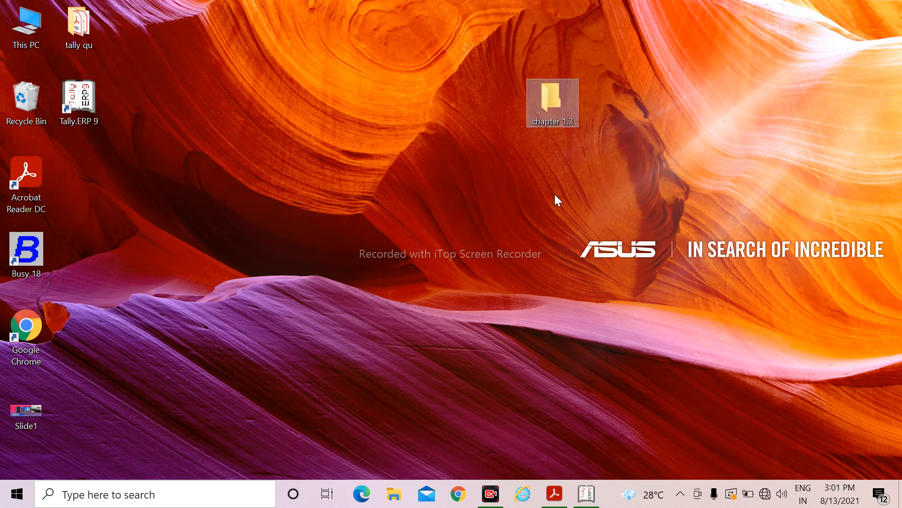
# Step: Copy the full path of the new chapter 1.3 folder and close its window
pyautogui.doubleClick(558, 104)
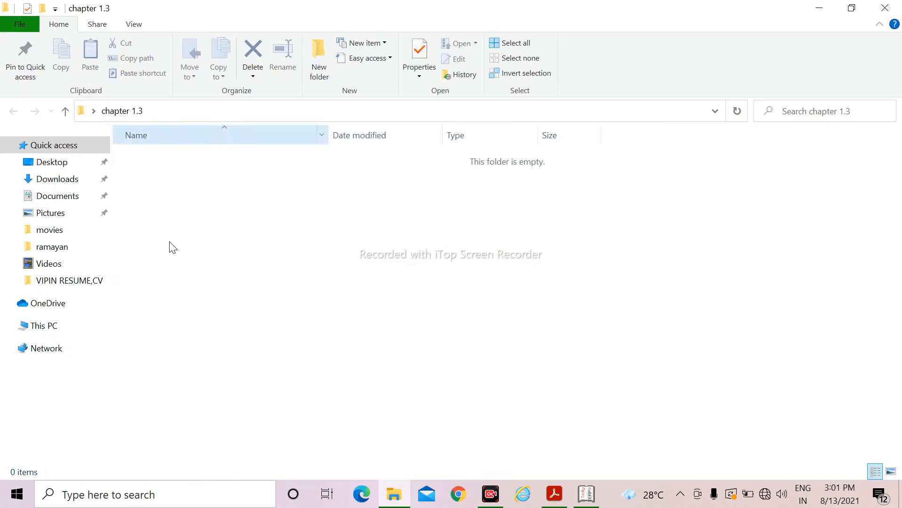
pyautogui.click(173, 112)
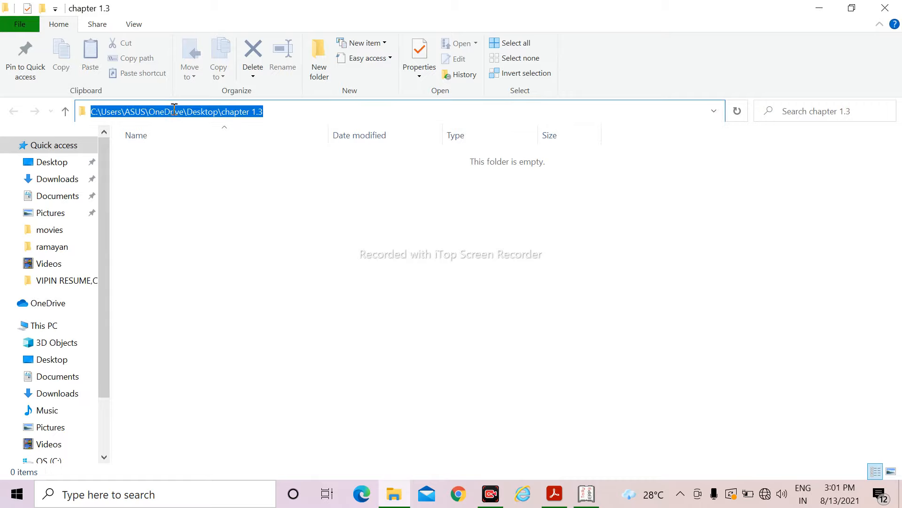
pyautogui.rightClick(174, 110)
pyautogui.click(194, 148)
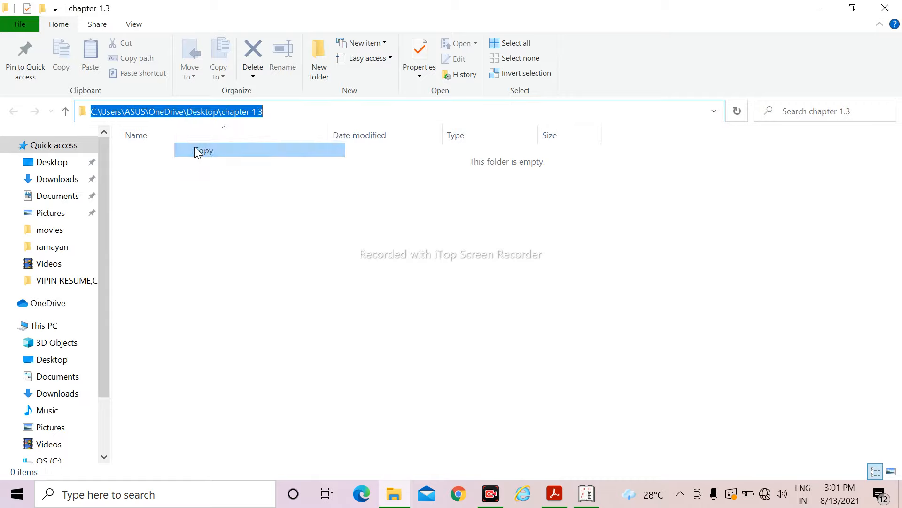
pyautogui.click(885, 8)
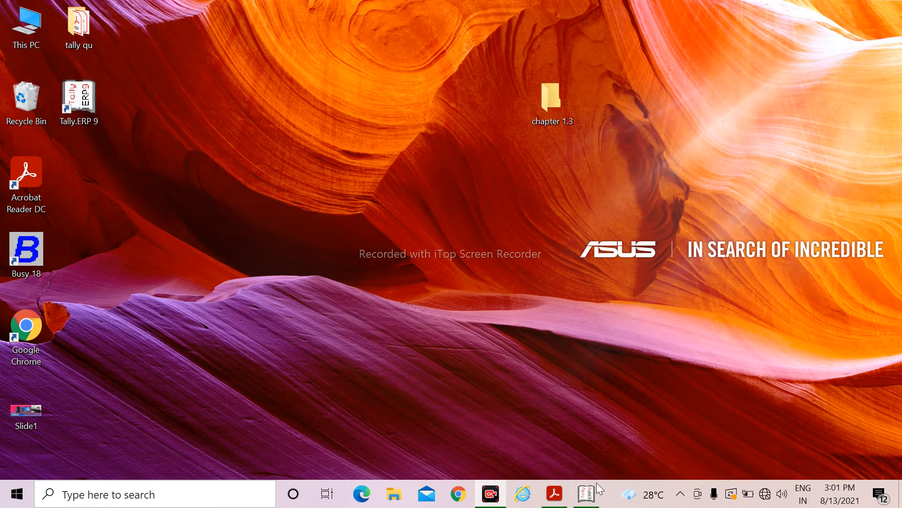
# Step: Switch to Tally.ERP 9, start a company backup and set its destination to C:\Users\ASUS\OneDrive\Desktop\chapter 1.3, keeping the default source
pyautogui.click(584, 497)
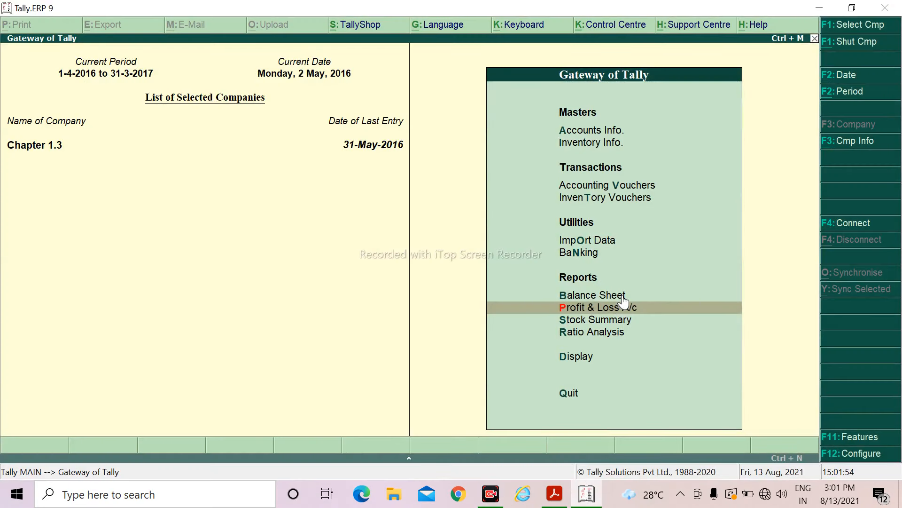
pyautogui.hotkey('alt', 'F3')
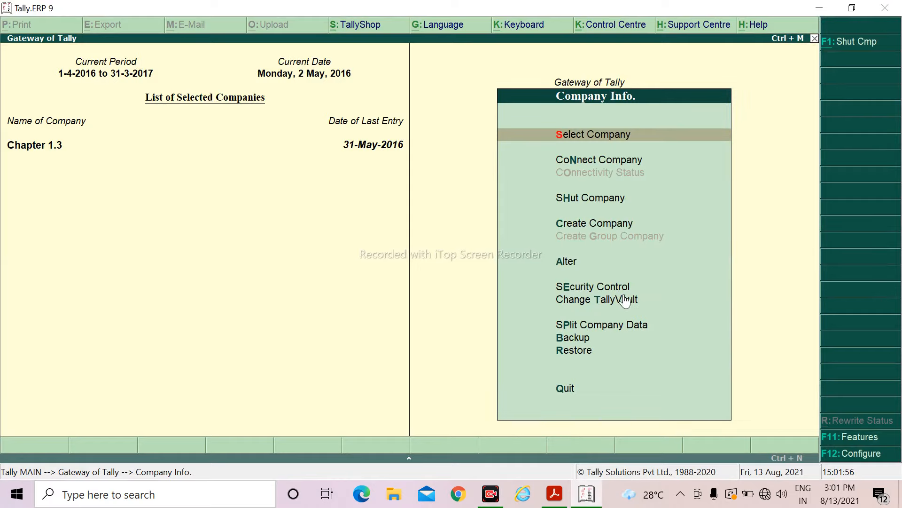
pyautogui.press('Down')
pyautogui.press('Down')
pyautogui.press('Down')
pyautogui.press('Down')
pyautogui.press('Down')
pyautogui.press('Down')
pyautogui.press('Down')
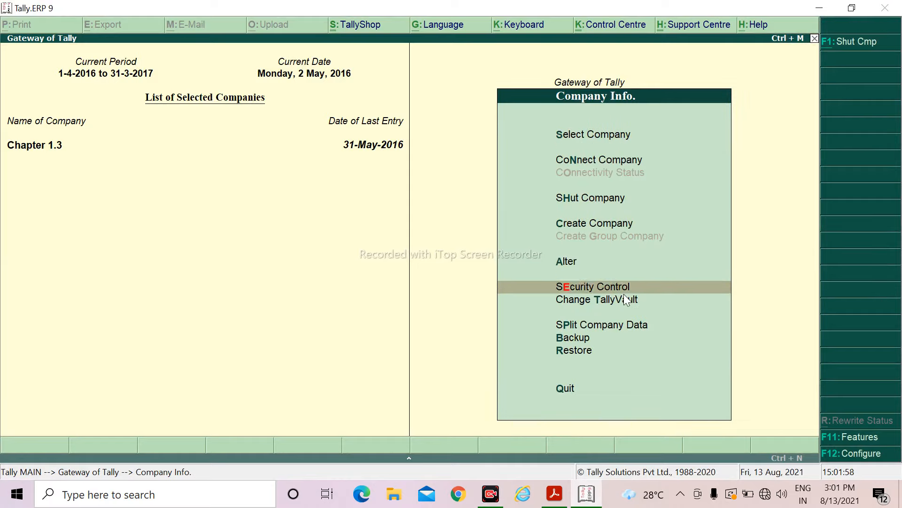
pyautogui.press('Down')
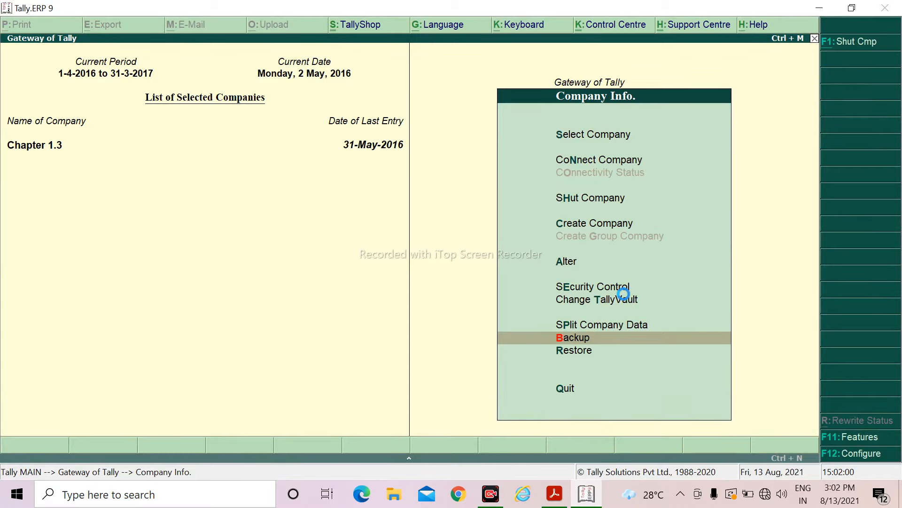
pyautogui.press('Return')
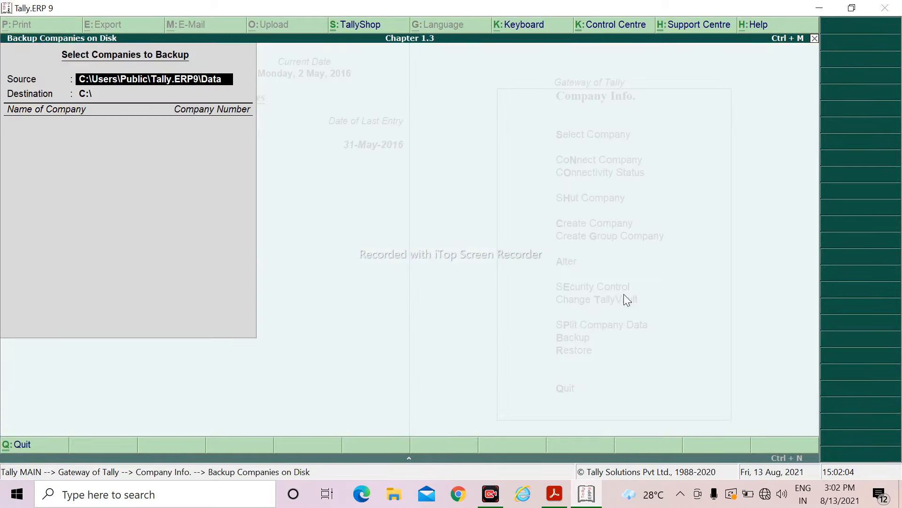
pyautogui.press('Return')
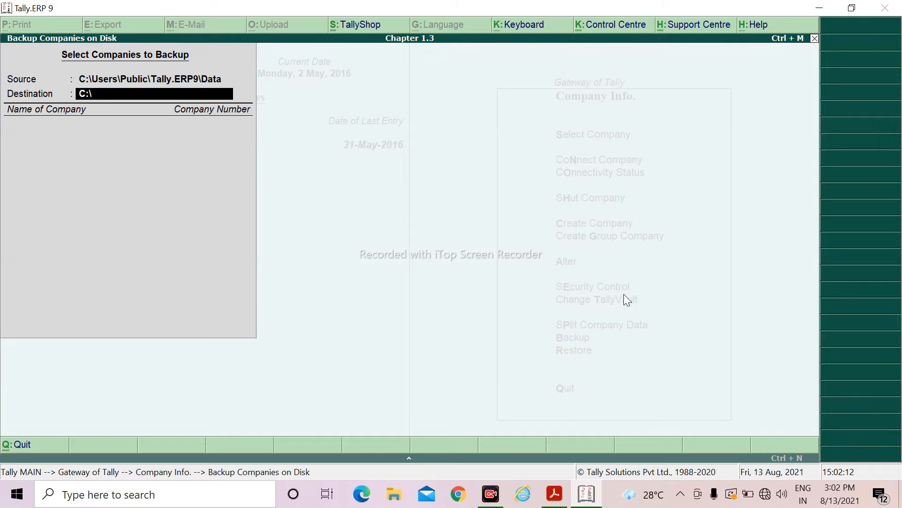
pyautogui.hotkey('ctrl', 'alt', 'v')
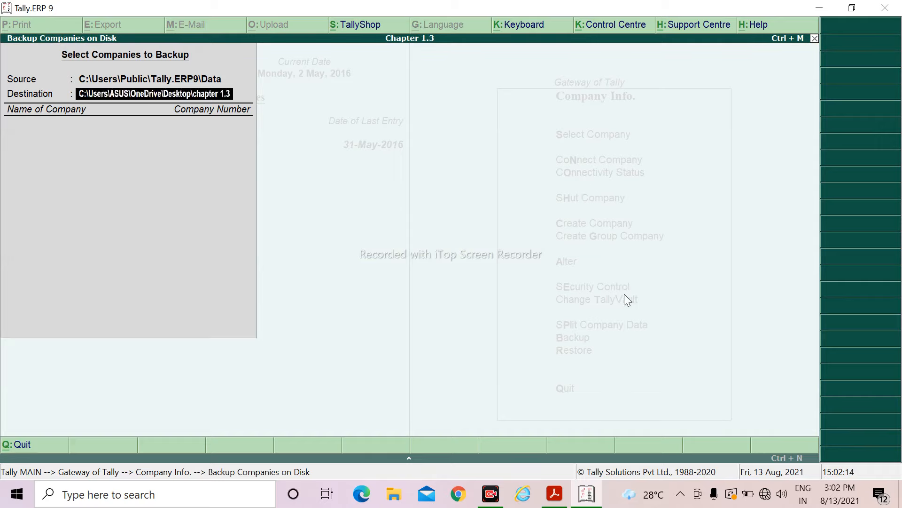
pyautogui.press('Return')
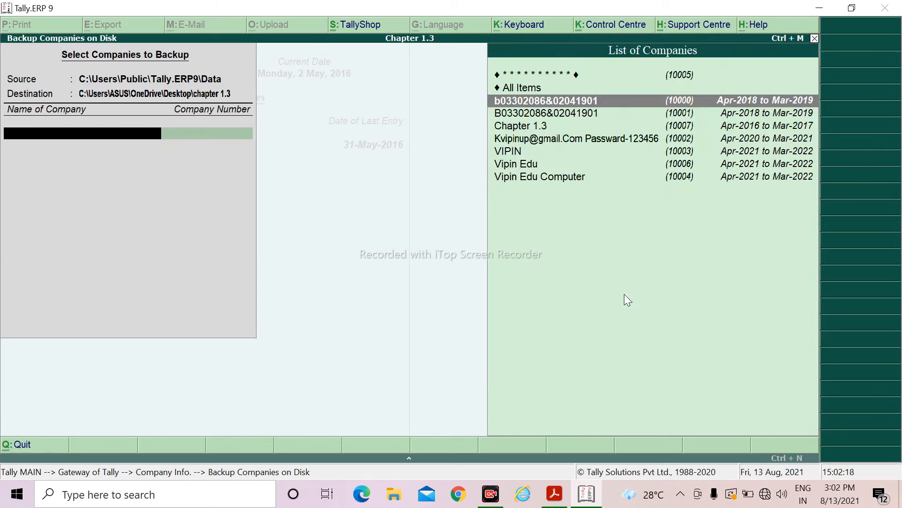
# Step: Choose only the Chapter 1.3 company, end the list, accept the backup and return to the Gateway of Tally
pyautogui.press('Down')
pyautogui.press('Down')
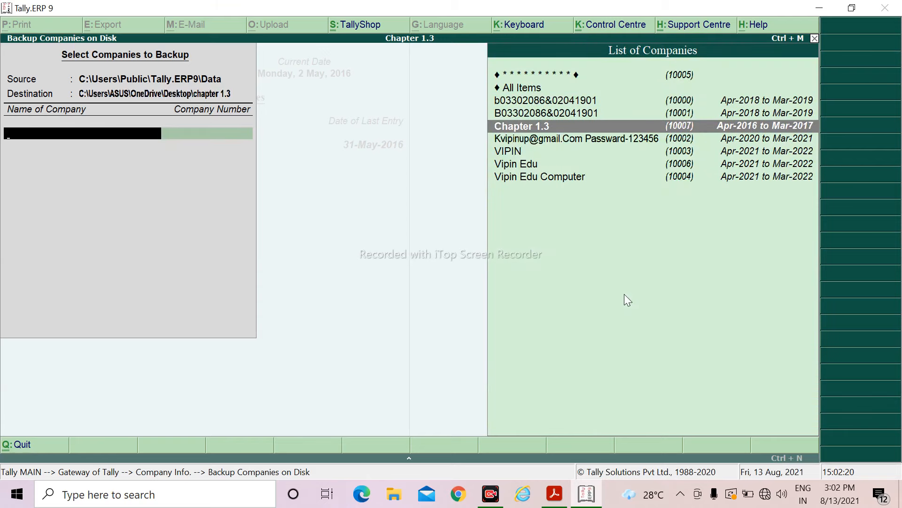
pyautogui.press('Return')
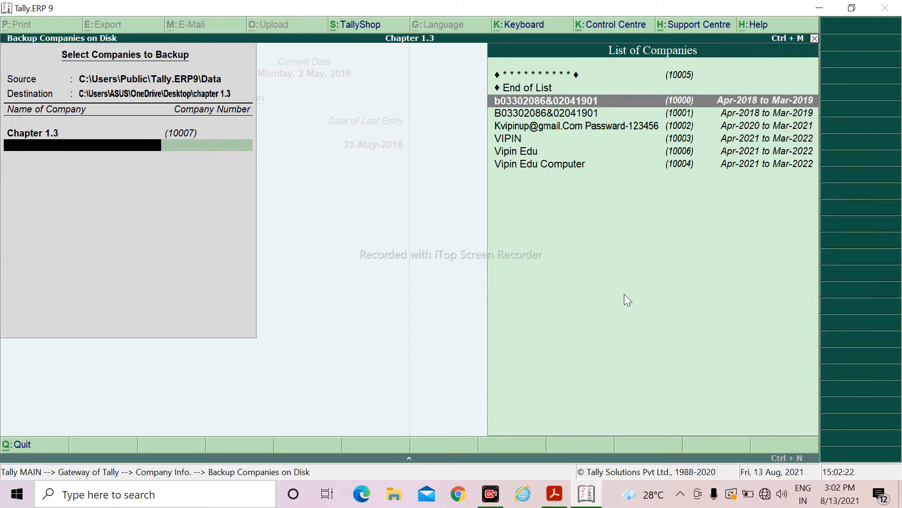
pyautogui.press('Up')
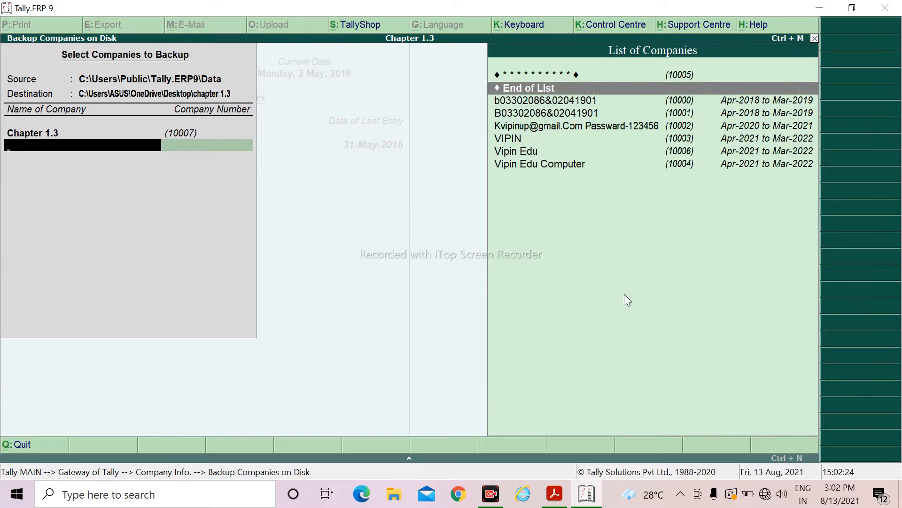
pyautogui.press('Return')
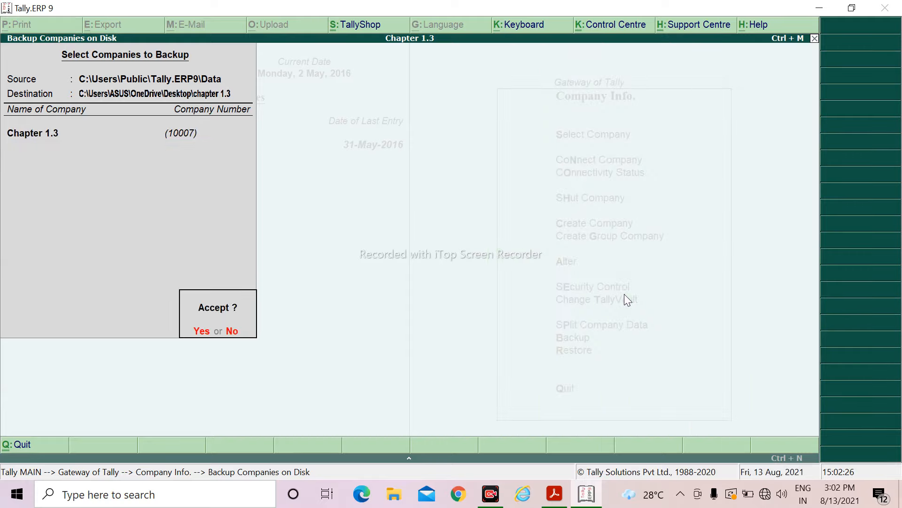
pyautogui.press('Return')
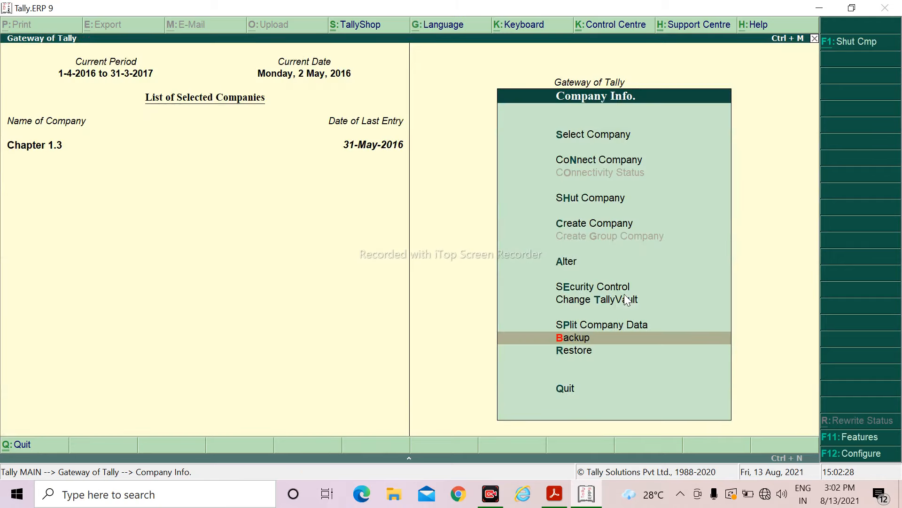
pyautogui.press('Escape')
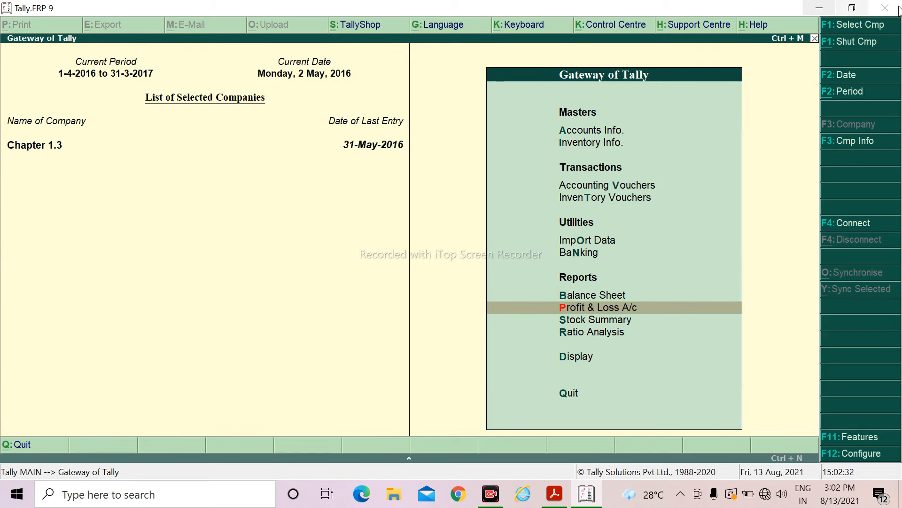
# Step: Minimize Tally, check the backup file in the desktop's chapter 1.3 folder and close the folder
pyautogui.click(818, 8)
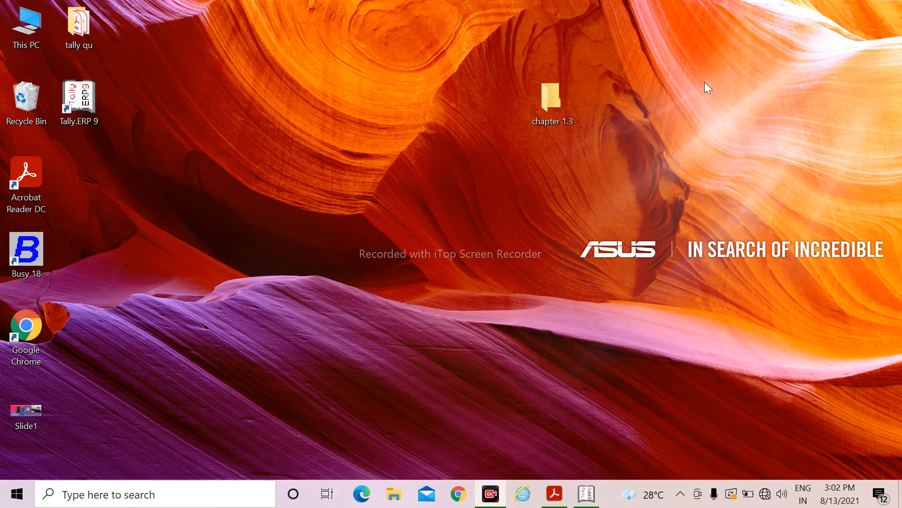
pyautogui.click(550, 104)
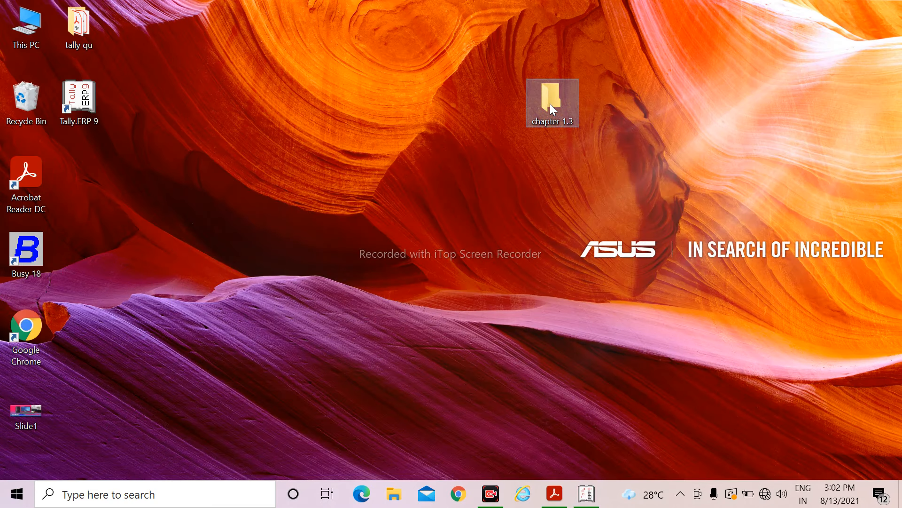
pyautogui.doubleClick(550, 104)
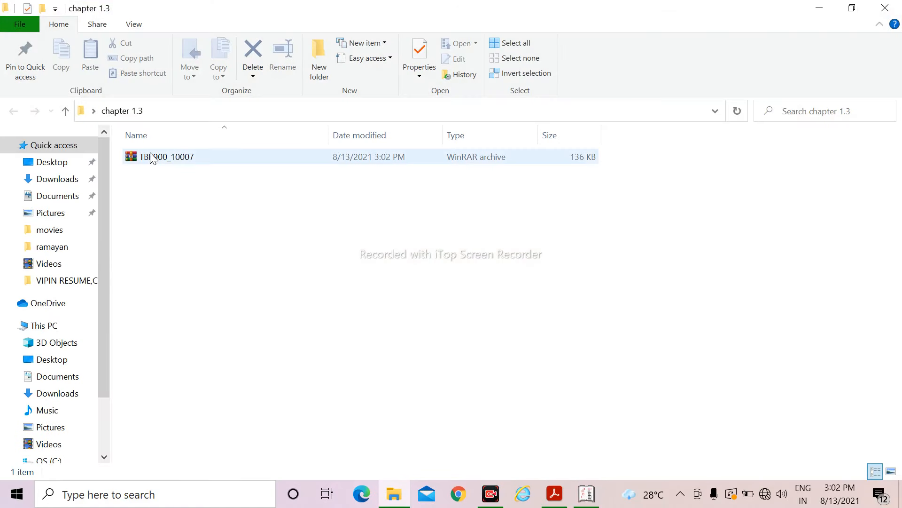
pyautogui.click(885, 8)
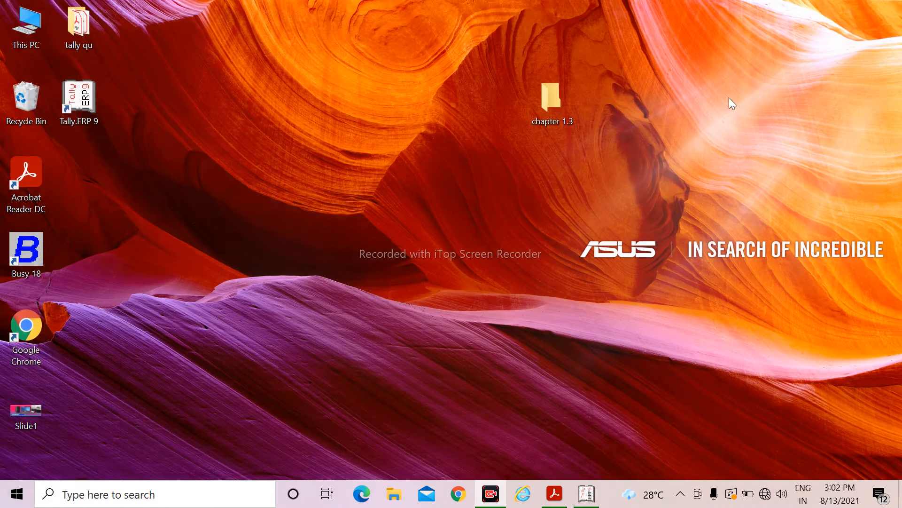
# Step: Compress the desktop's chapter 1.3 folder into a zip archive, keeping the name chapter 1.3
pyautogui.click(548, 106)
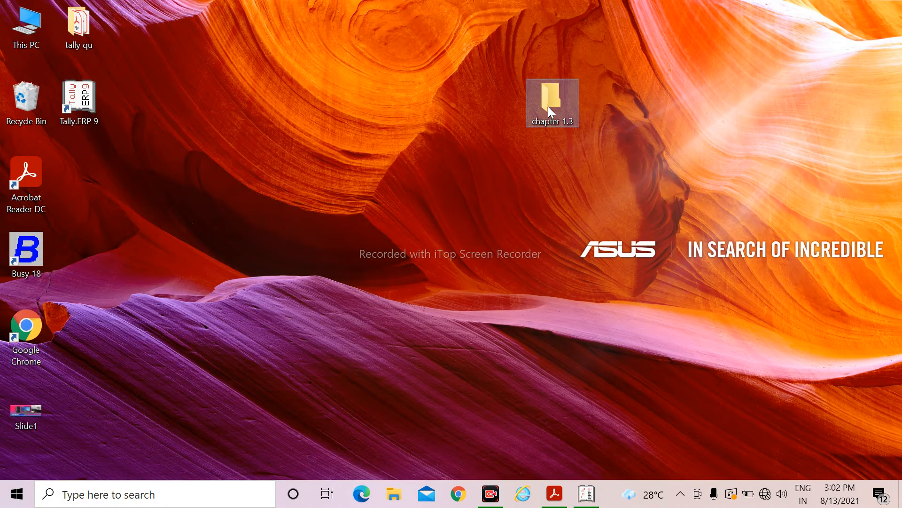
pyautogui.rightClick(548, 106)
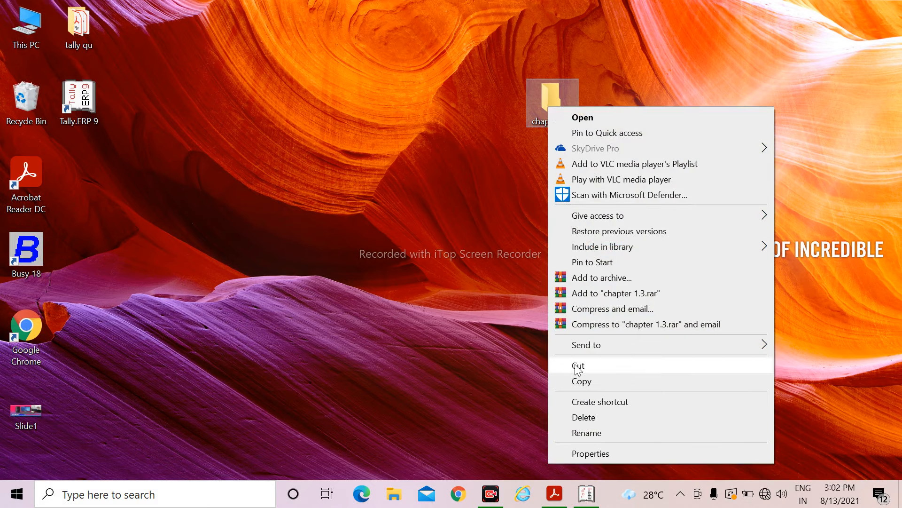
pyautogui.moveTo(590, 349)
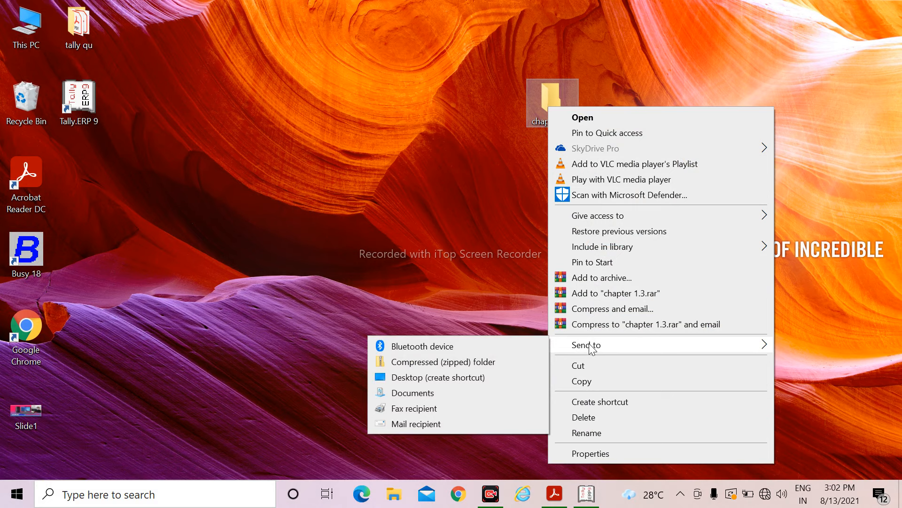
pyautogui.click(494, 362)
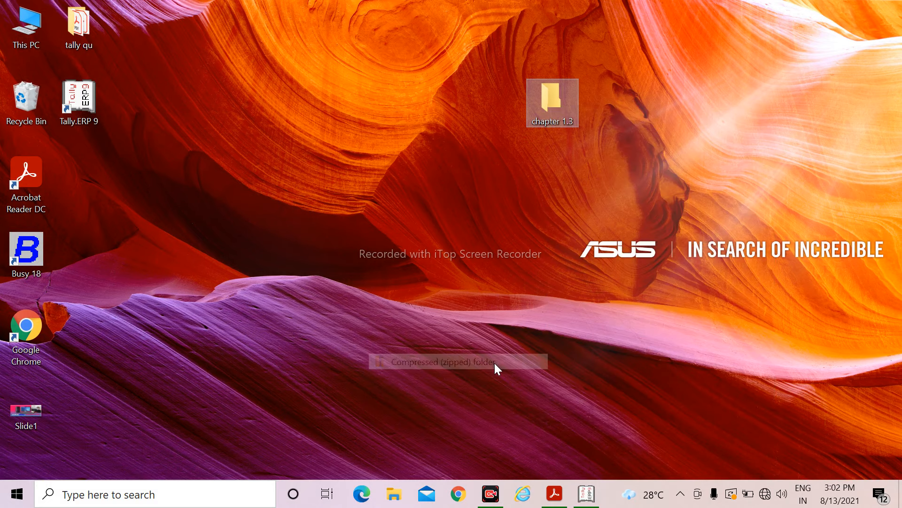
pyautogui.press('Return')
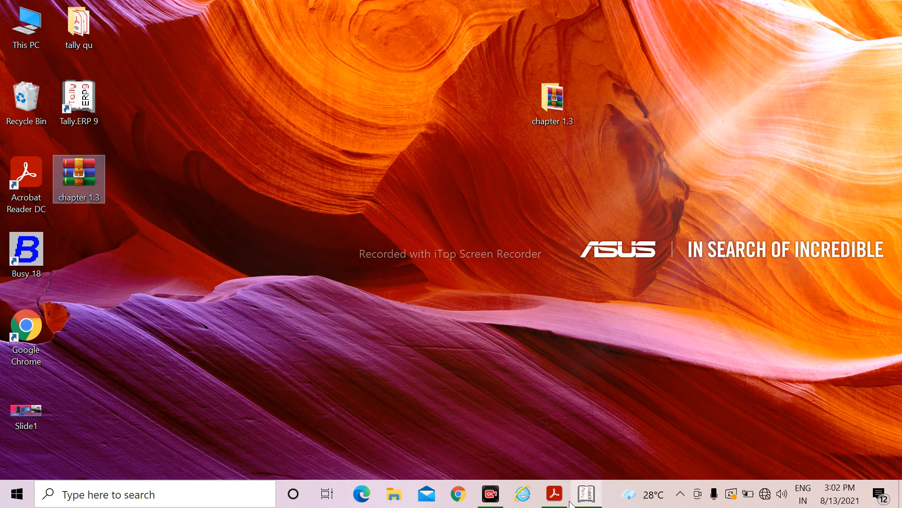
# Step: Switch to Adobe Acrobat Reader and review the assignment PDF back up to its first question
pyautogui.click(555, 494)
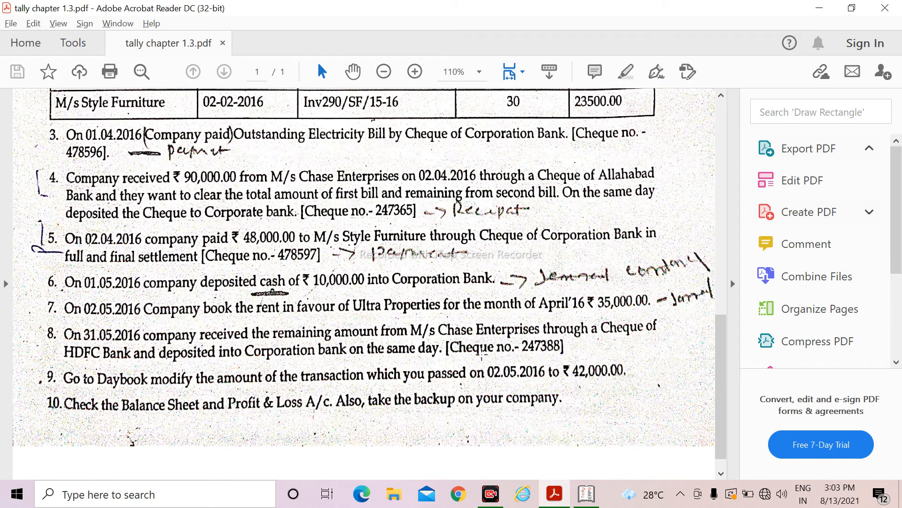
pyautogui.scroll(3, 480, 356)
pyautogui.scroll(10, 480, 356)
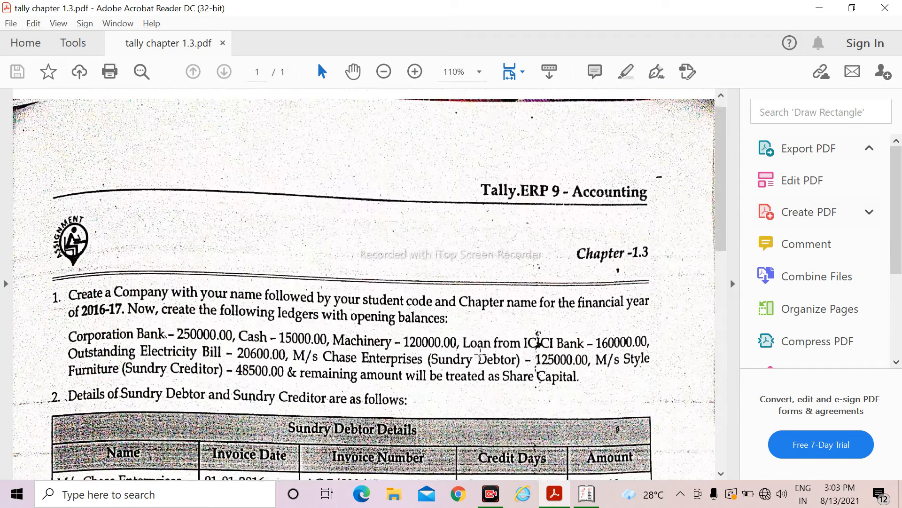